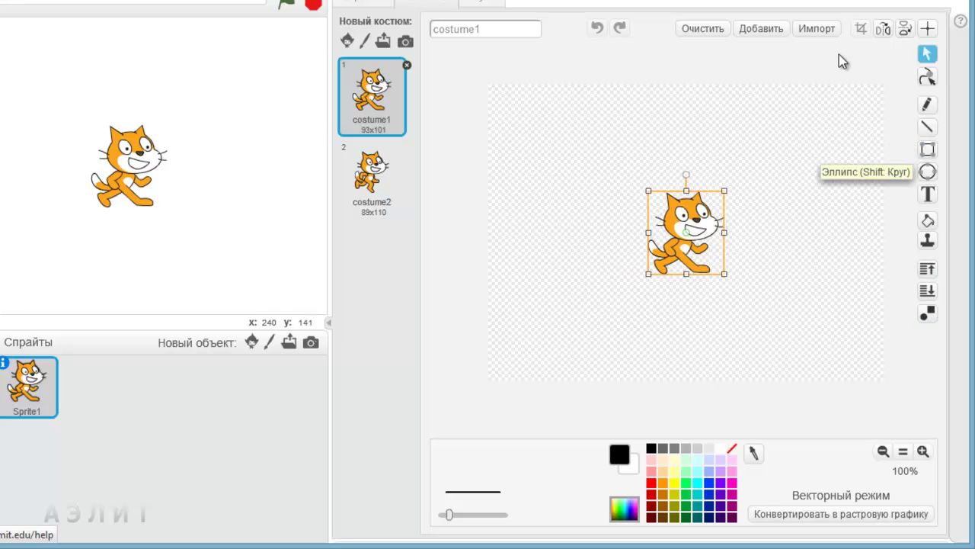
- Ungroup the cat drawing in costume1 into its separate parts
mouse_move(692, 235)
mouse_down()
mouse_move(733, 177)
mouse_move(680, 254)
mouse_move(697, 236)
mouse_up()
click(740, 287)
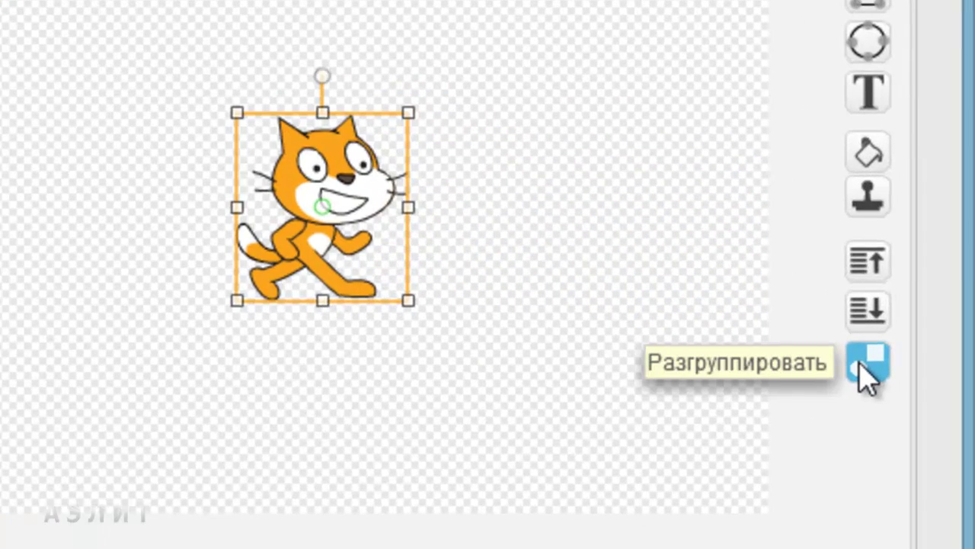
click(867, 366)
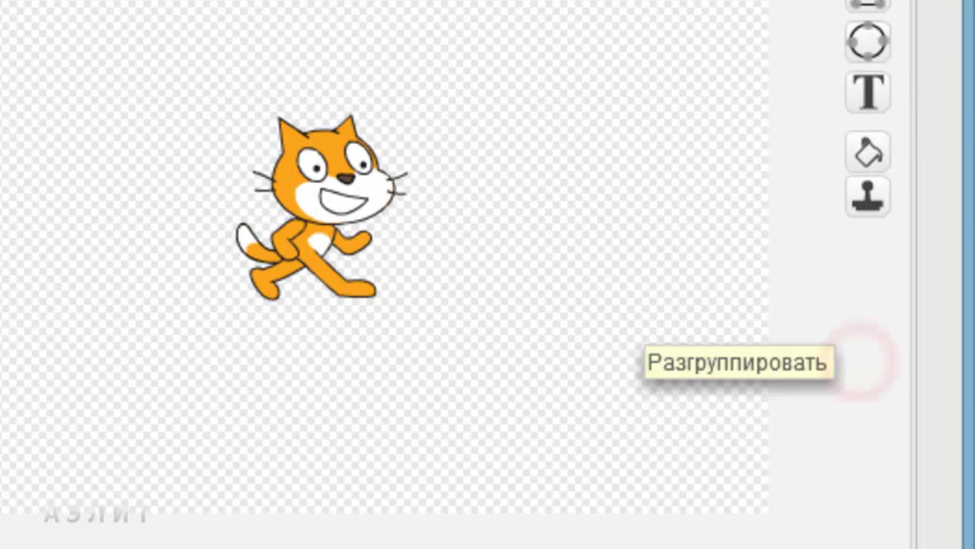
- Try moving the cat's front leg and back leg in costume1 as separate parts
click(323, 278)
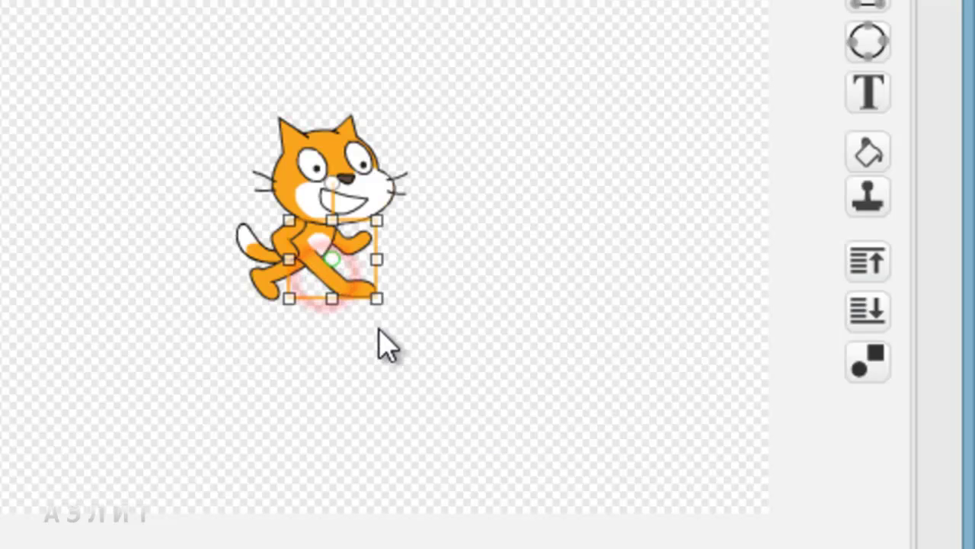
mouse_move(342, 287)
mouse_down()
mouse_move(368, 307)
mouse_move(342, 290)
mouse_up()
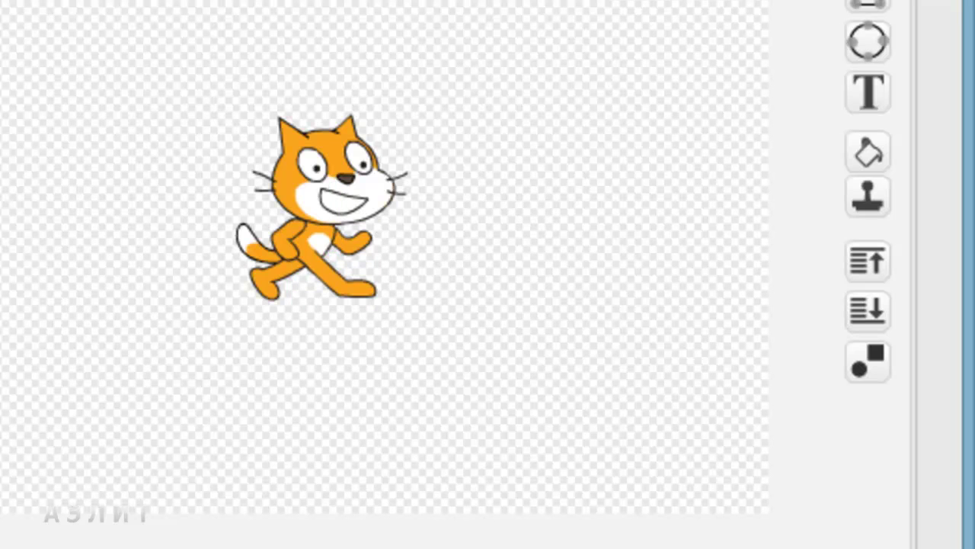
click(257, 281)
mouse_move(258, 283)
mouse_down()
mouse_move(257, 315)
mouse_move(259, 289)
mouse_up()
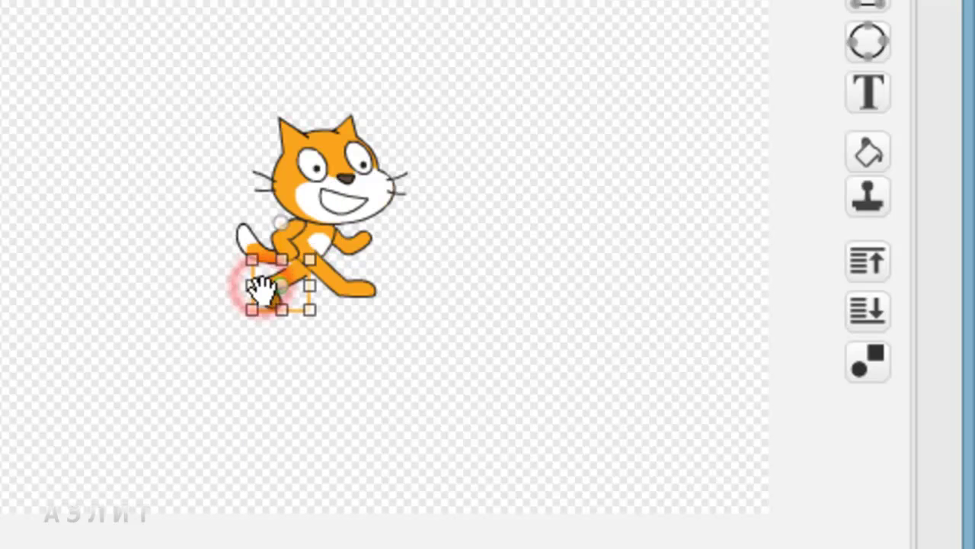
click(415, 336)
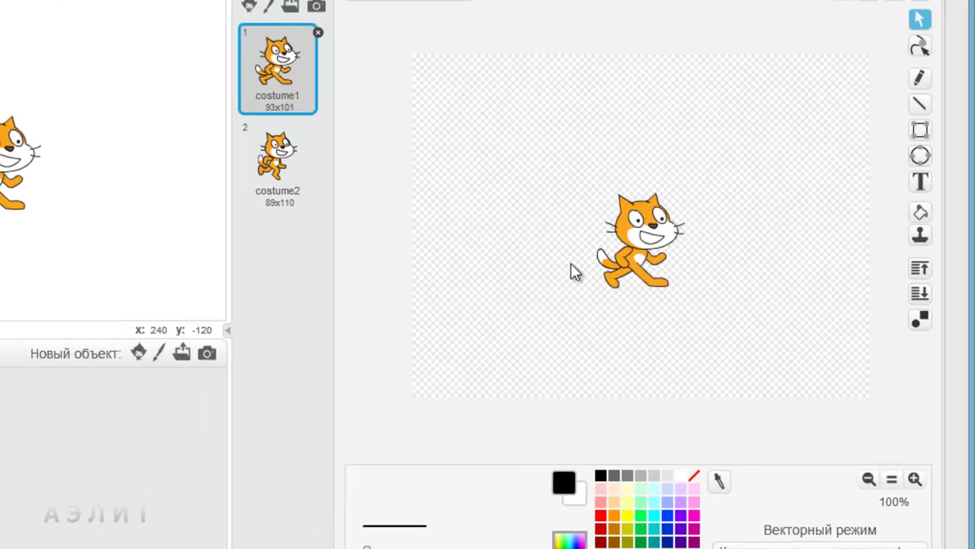
- Duplicate costume1 and, in the copy, rotate the cat's front leg forward and upward, keeping it attached to the body
right_click(285, 75)
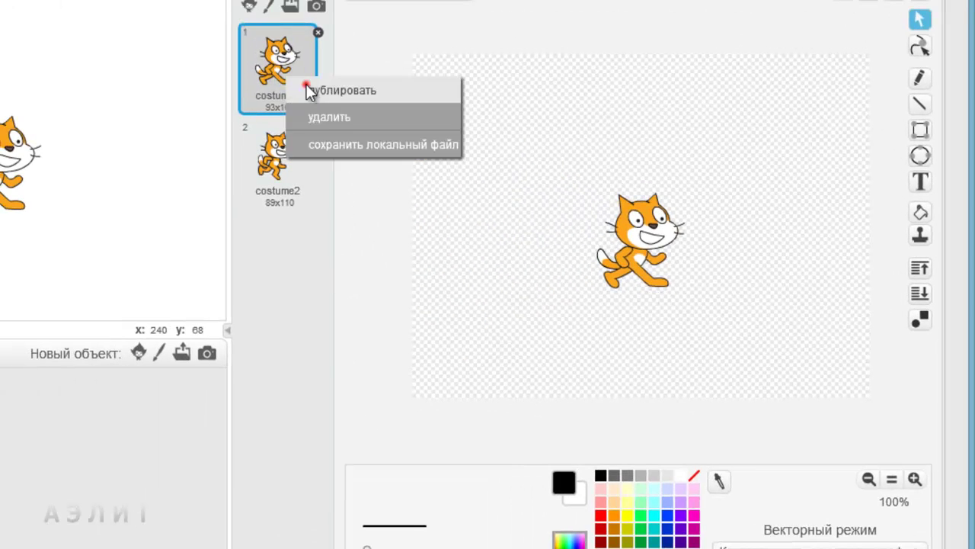
click(307, 87)
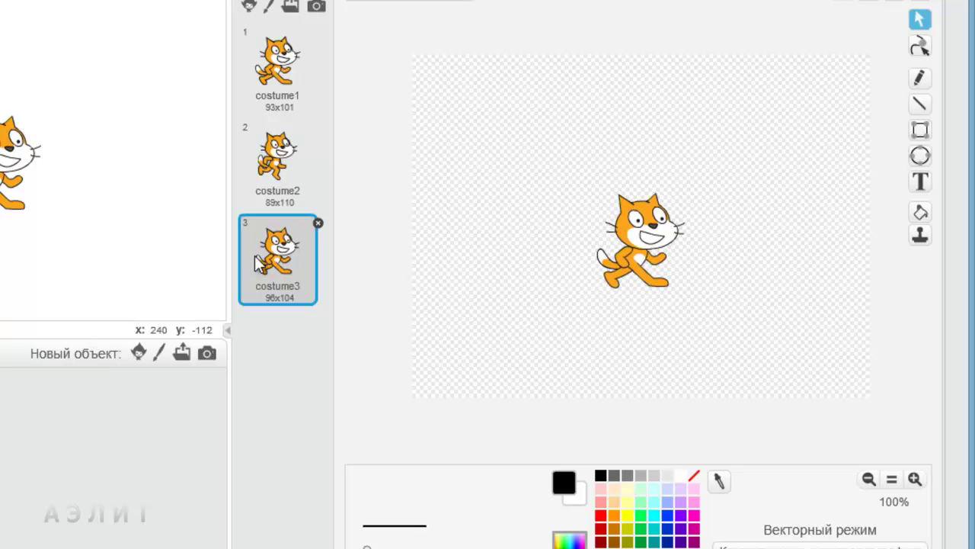
click(644, 244)
click(627, 263)
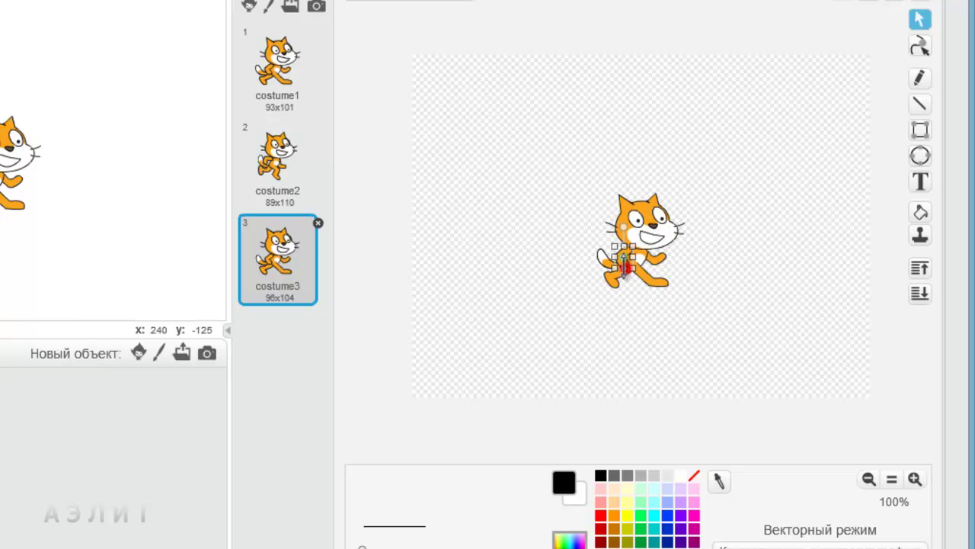
click(619, 281)
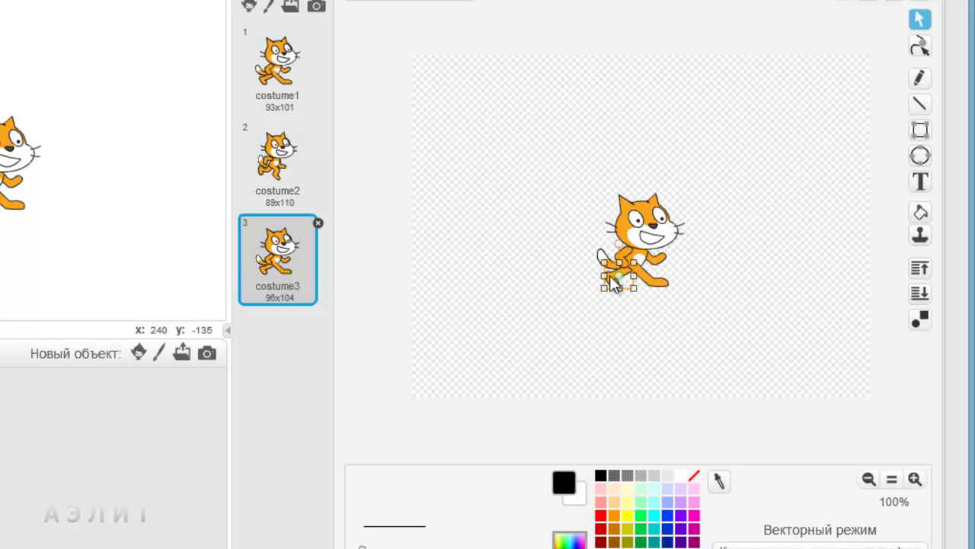
click(659, 288)
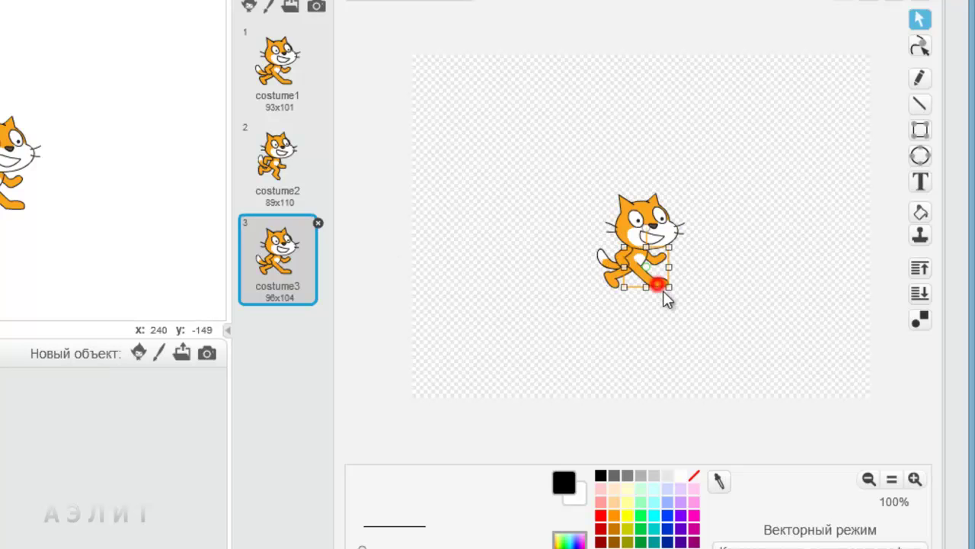
drag(646, 229, 627, 232)
drag(640, 286, 644, 279)
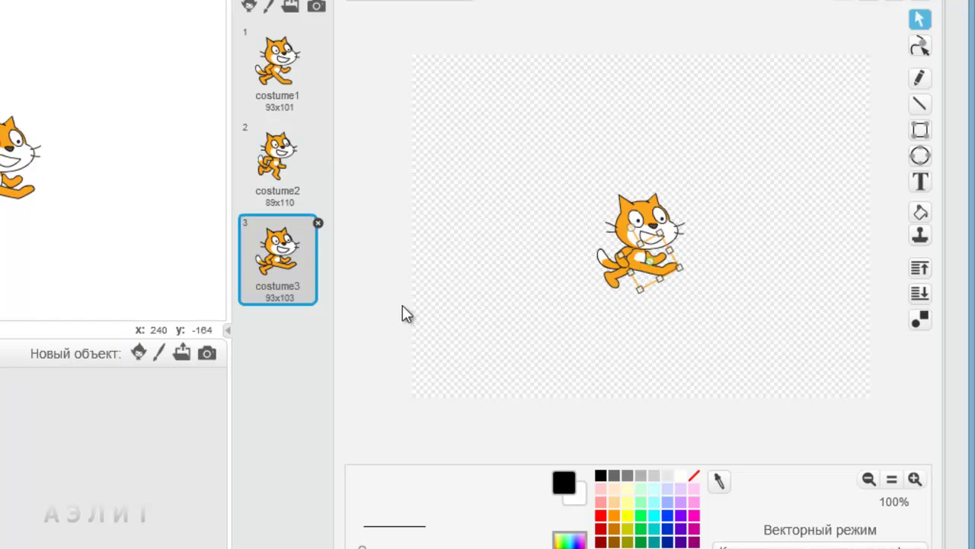
click(716, 296)
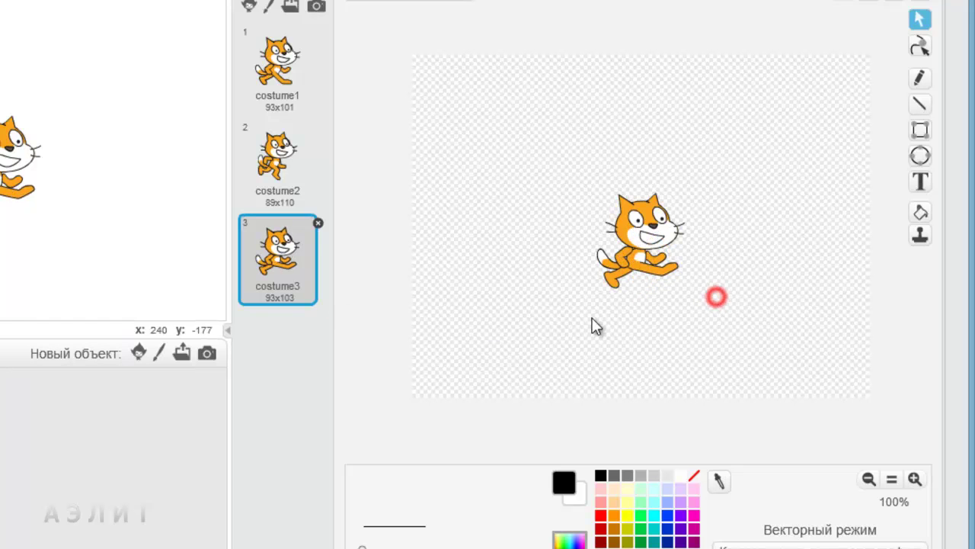
- Duplicate costume3 and raise the cat's front arm slightly in the copy
right_click(305, 280)
click(350, 294)
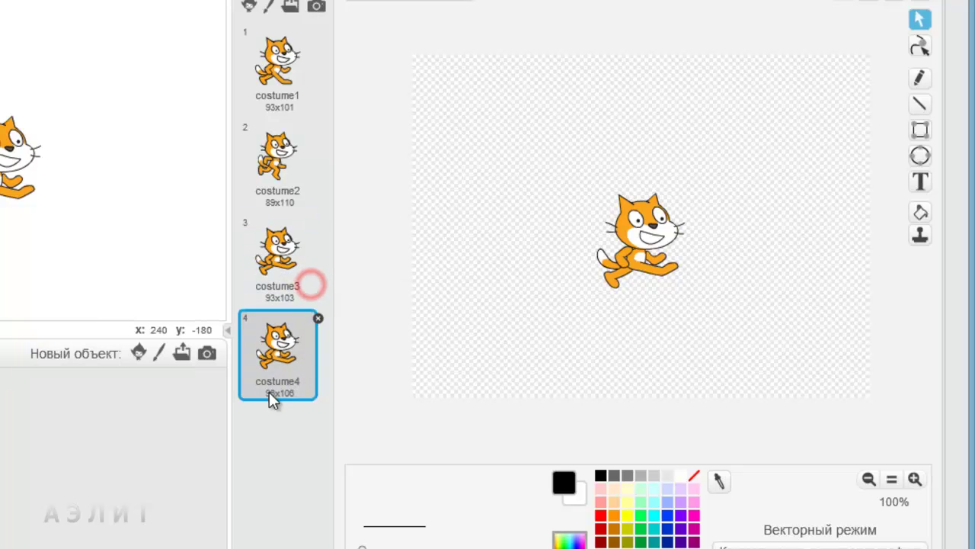
click(662, 267)
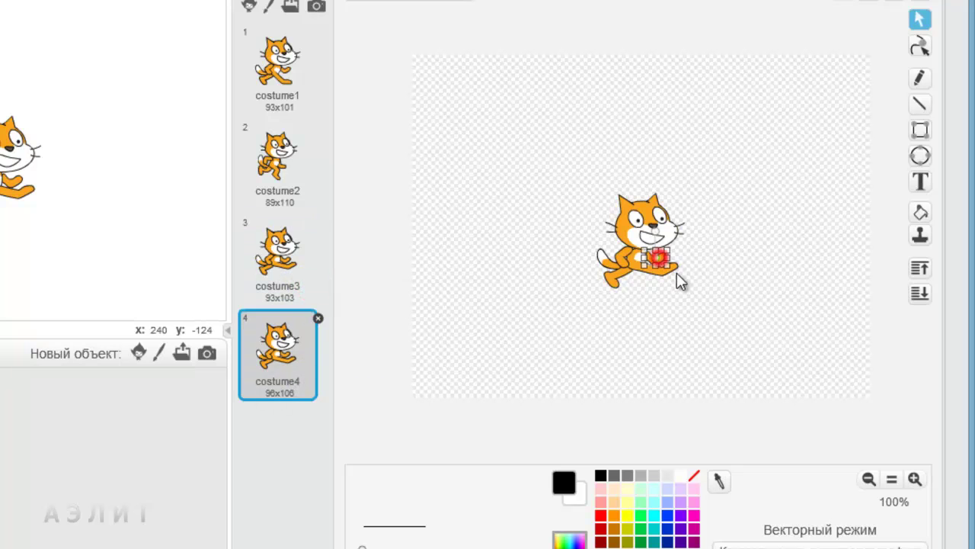
mouse_move(663, 259)
mouse_down()
mouse_move(653, 229)
mouse_move(663, 263)
mouse_move(662, 251)
mouse_up()
click(708, 325)
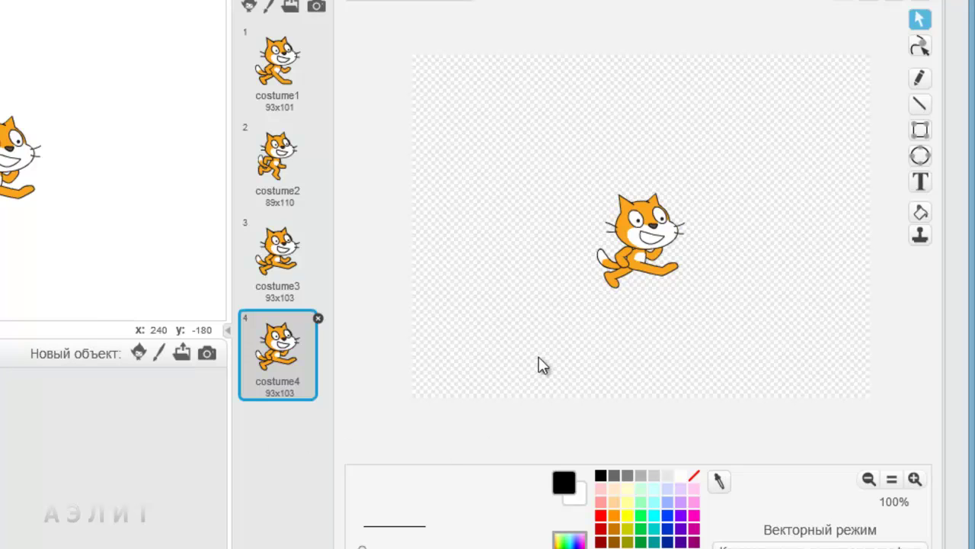
- Rotate the back leg in costume4 to point more downward and shift it closer under the body
click(619, 282)
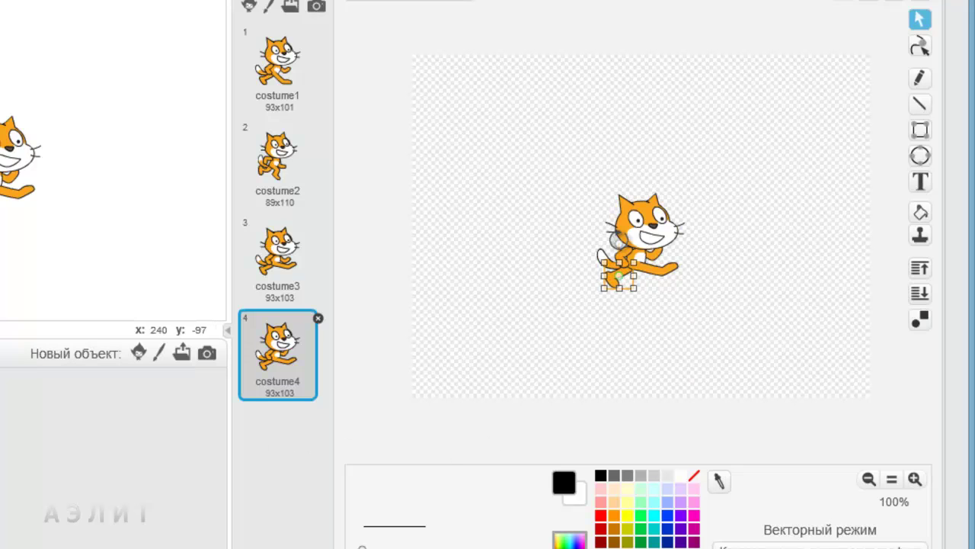
drag(609, 239, 603, 252)
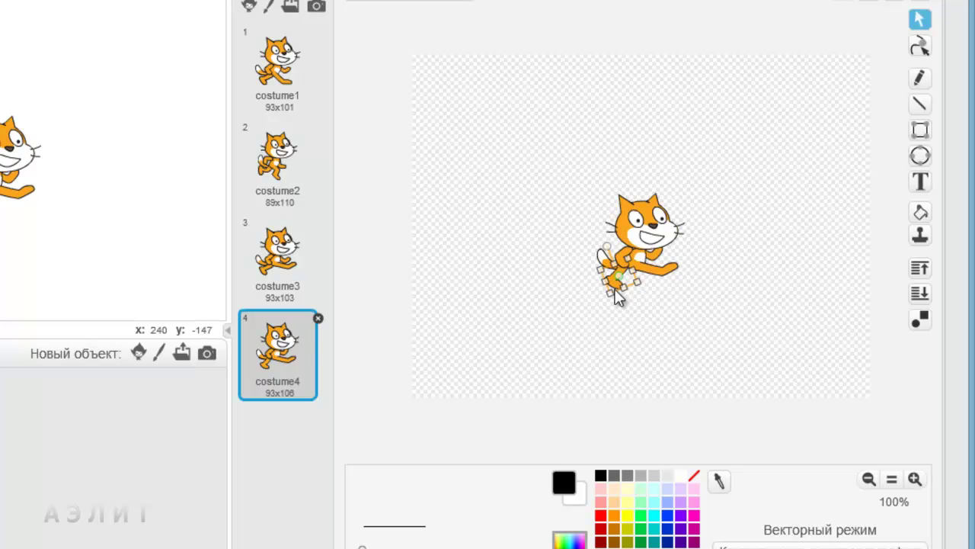
drag(611, 284, 625, 288)
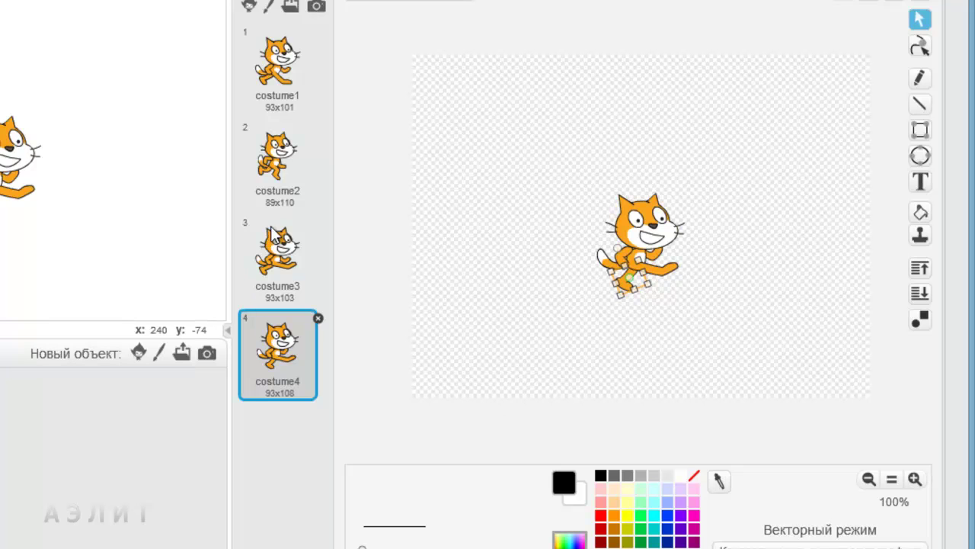
- Move costume4 ahead of costume3 in the costume order and return it to fourth place
drag(283, 352, 284, 215)
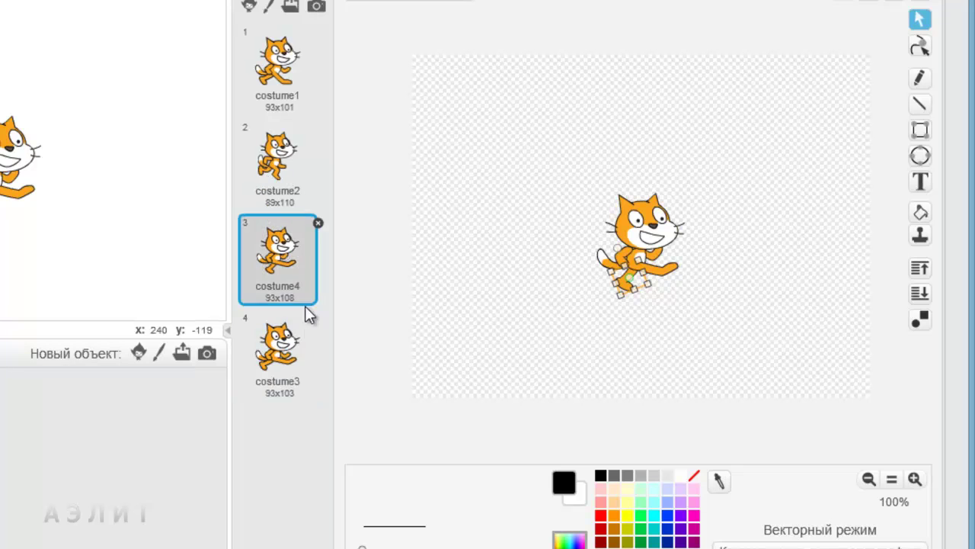
drag(273, 364, 263, 430)
click(282, 448)
click(576, 309)
drag(278, 242, 279, 432)
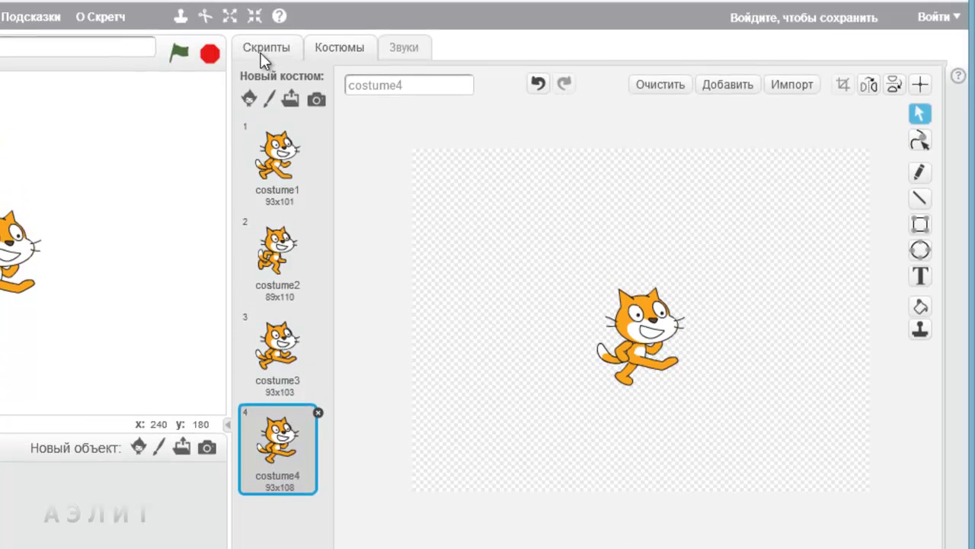
- Build a green-flag script with a "всегда" loop containing "следующий костюм", and test it by running and stopping it
click(261, 55)
click(373, 78)
drag(269, 201, 472, 157)
click(370, 101)
drag(261, 280, 462, 191)
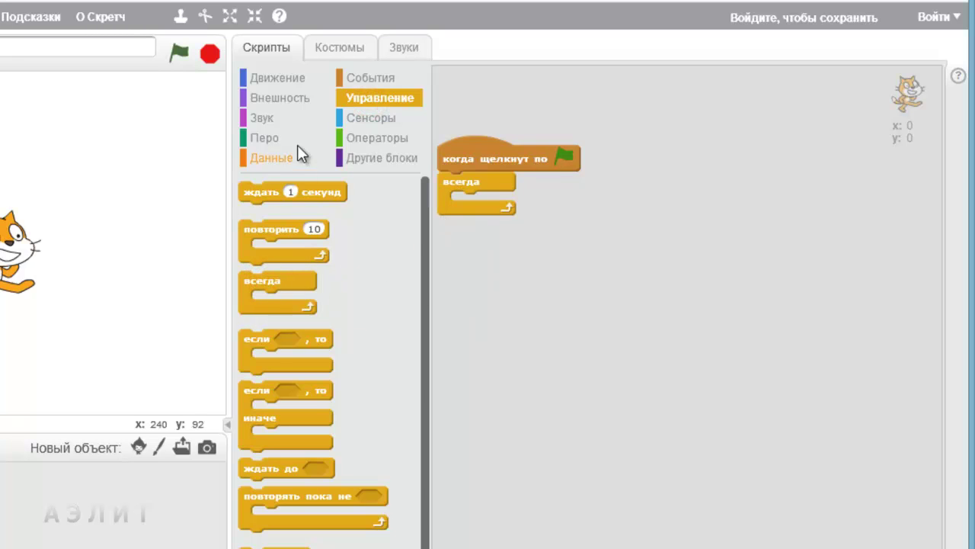
click(277, 104)
drag(264, 411, 466, 204)
click(180, 53)
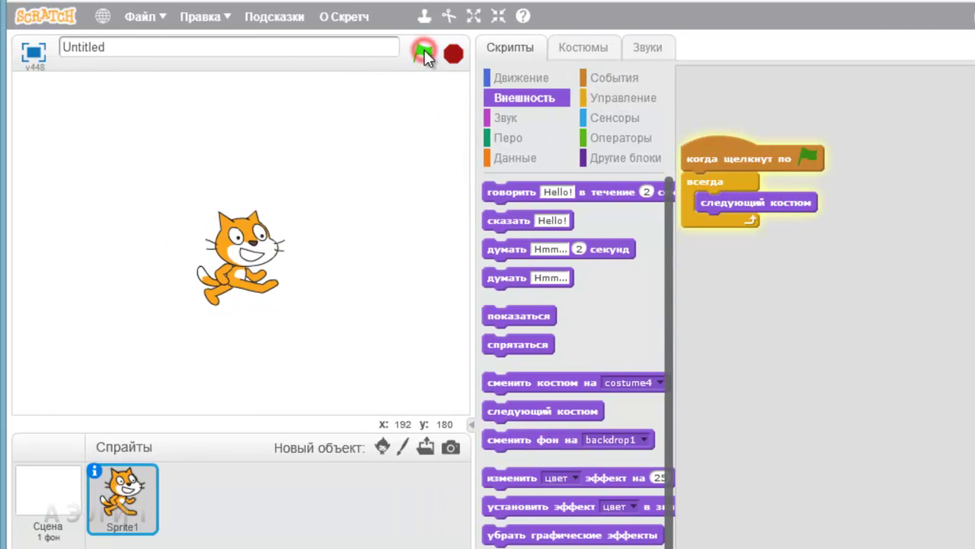
click(453, 53)
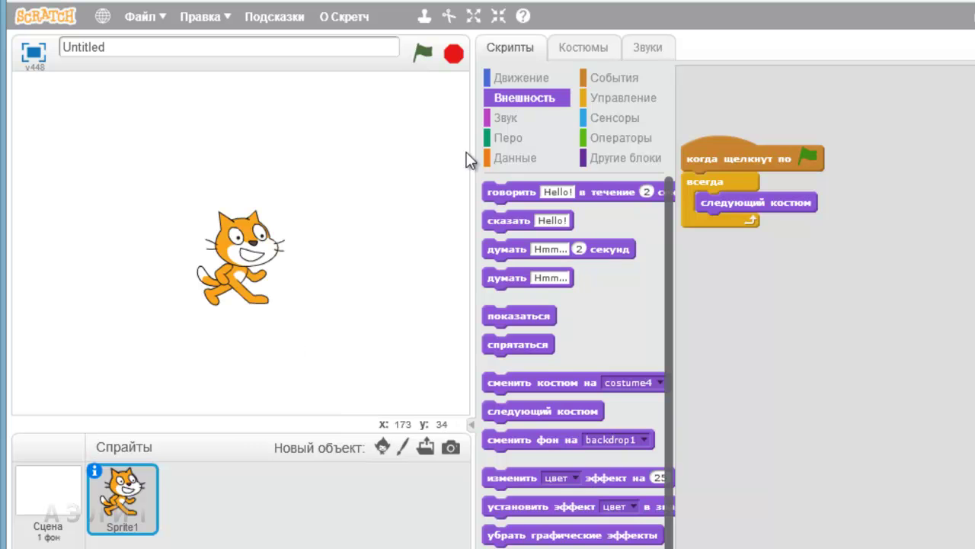
- Add a wait of 0.3 seconds after "следующий костюм" inside the loop, and test-run the animation
click(612, 97)
drag(506, 194, 739, 221)
click(750, 222)
text(0)
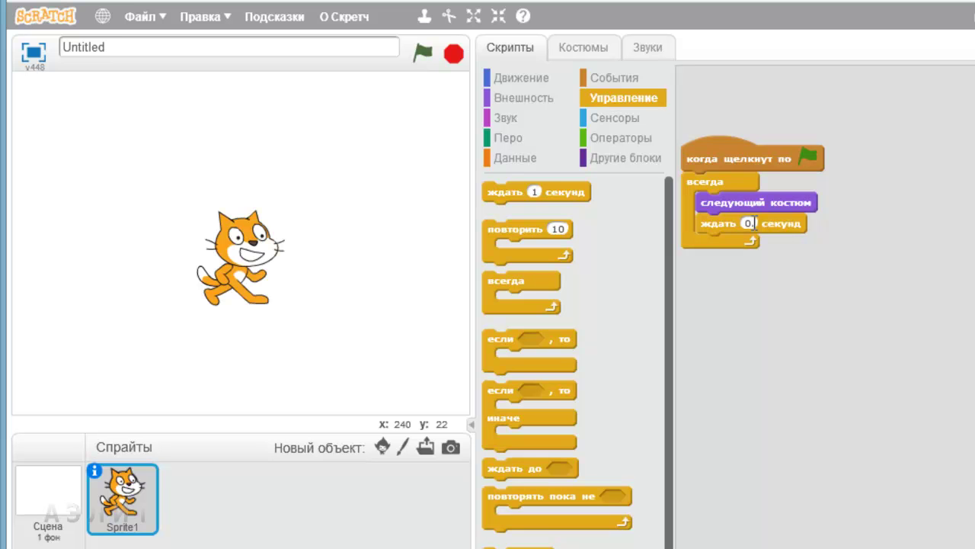
text(.3)
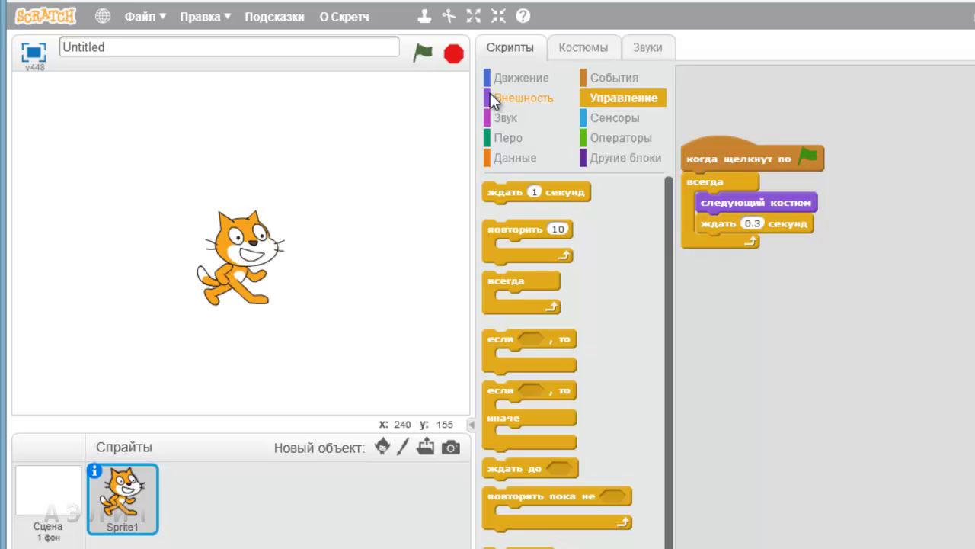
click(421, 54)
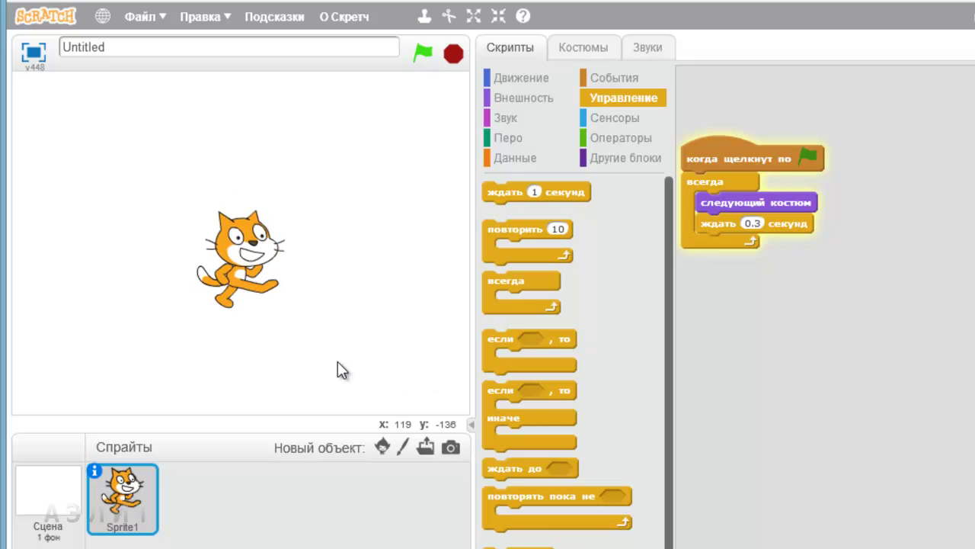
click(453, 53)
- In the costume editor, fill the head, body and front leg of the costume4 cat with black
click(599, 52)
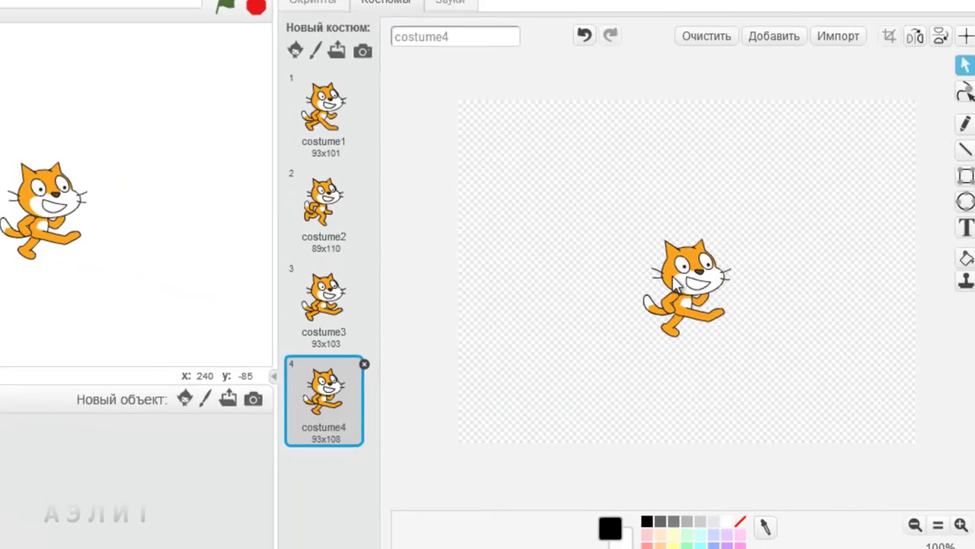
click(869, 320)
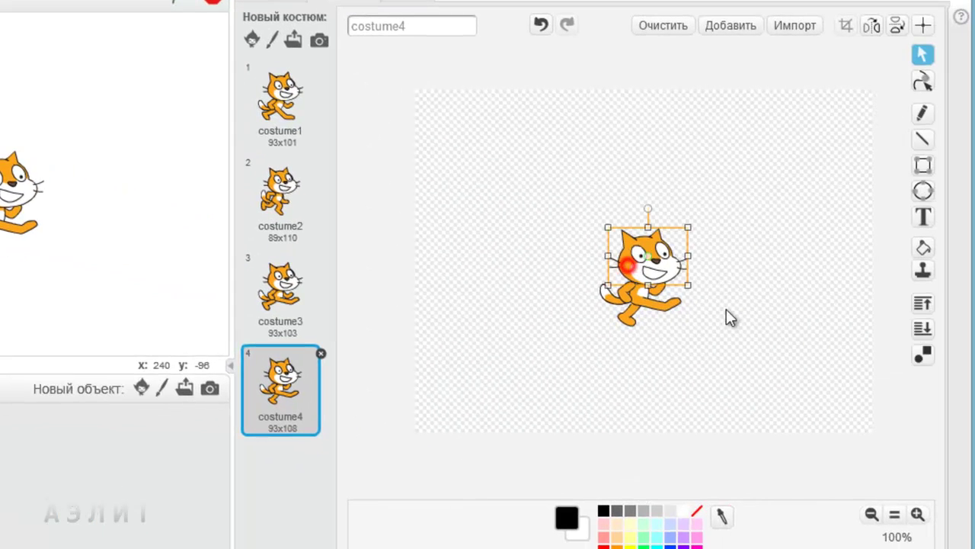
click(643, 309)
click(666, 343)
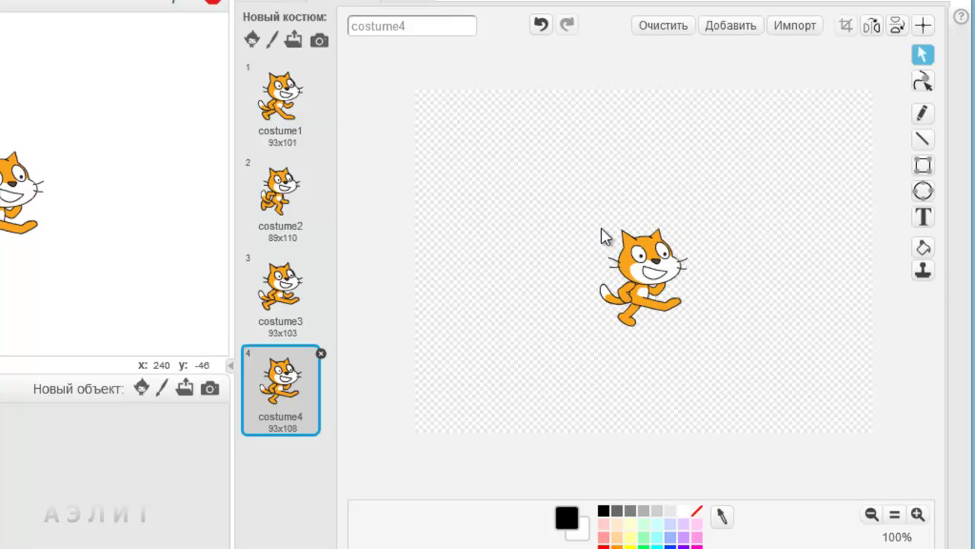
click(924, 249)
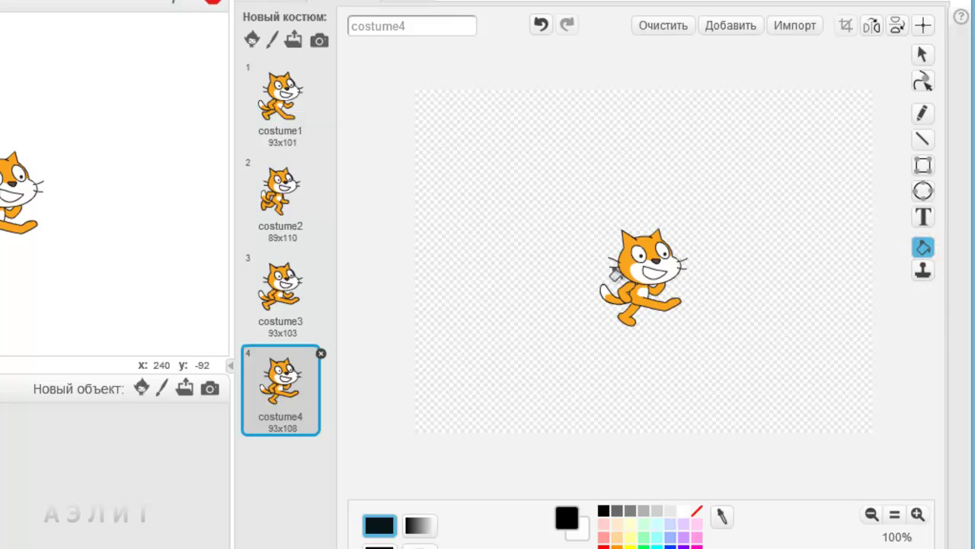
click(632, 233)
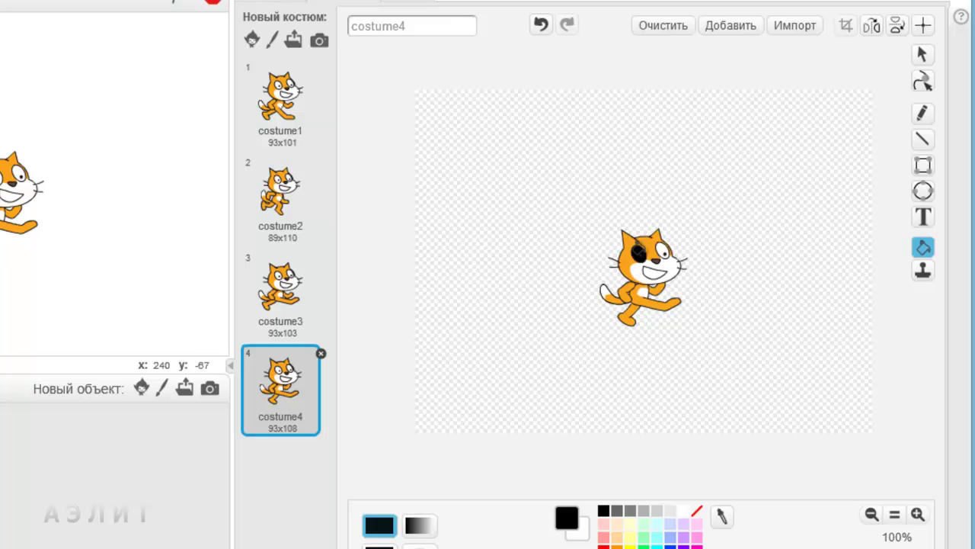
click(640, 297)
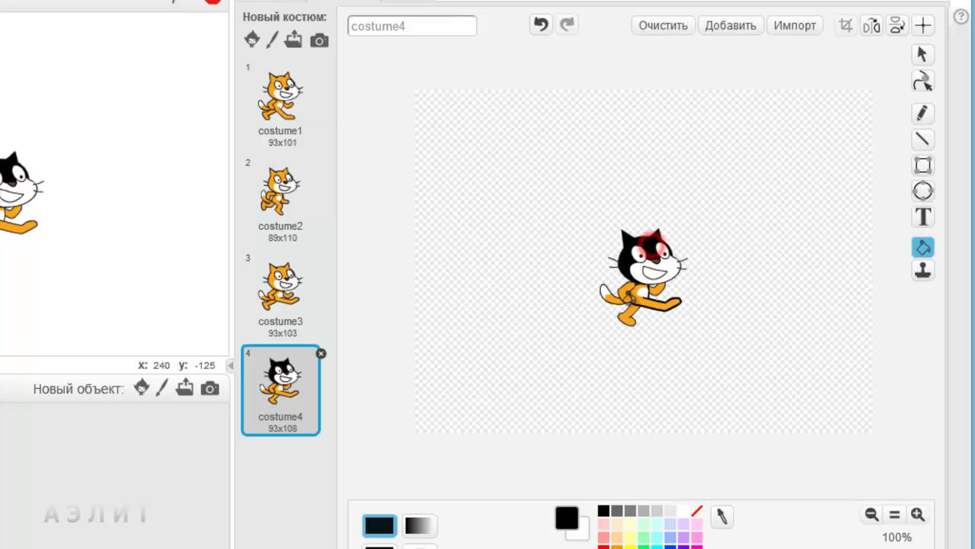
click(618, 311)
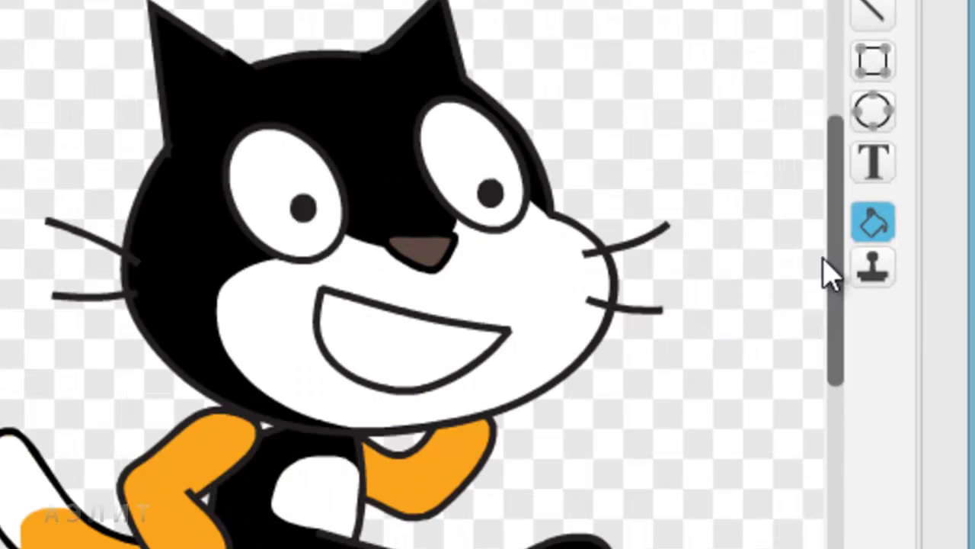
- Fill the costume4 cat's hind leg, tail tip, chest patch and muzzle with yellow, and return the canvas to 100% zoom
drag(831, 238, 834, 343)
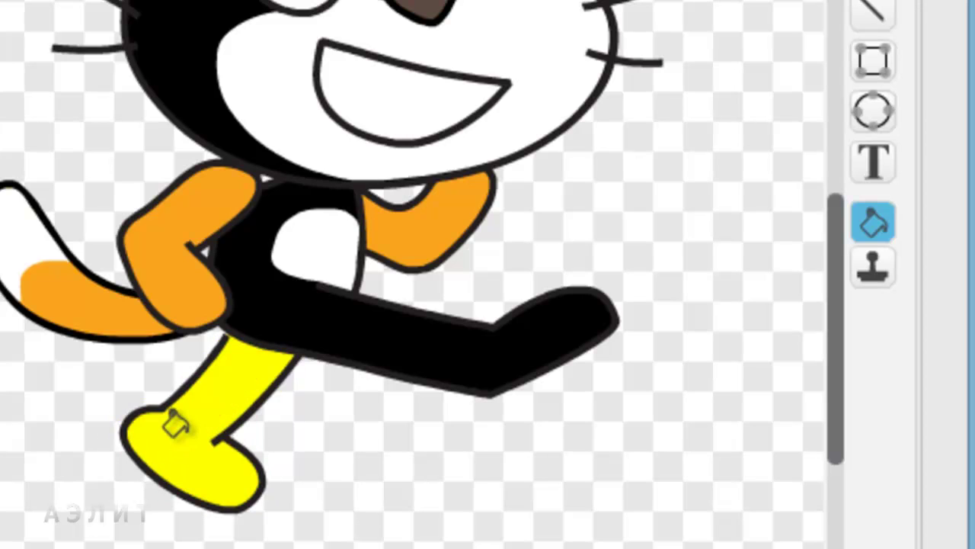
click(173, 462)
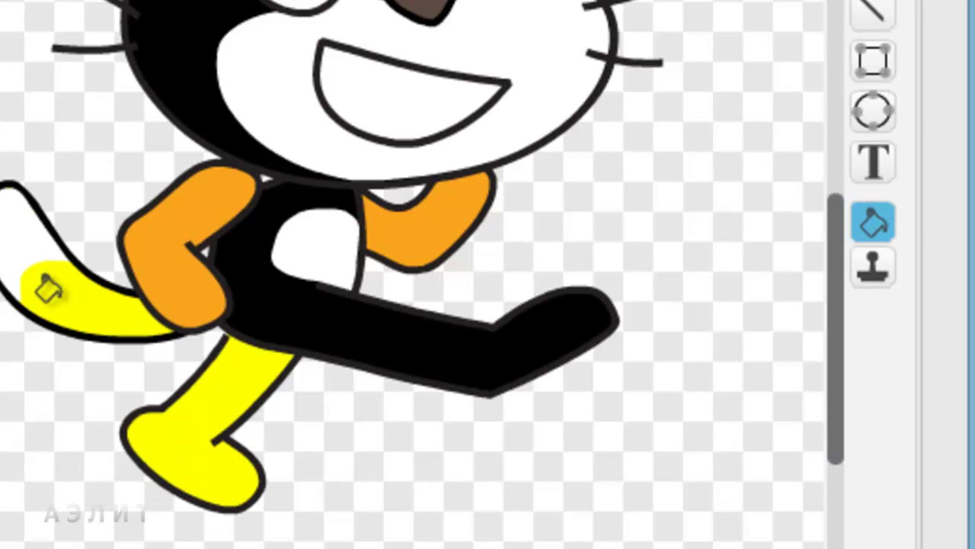
click(15, 232)
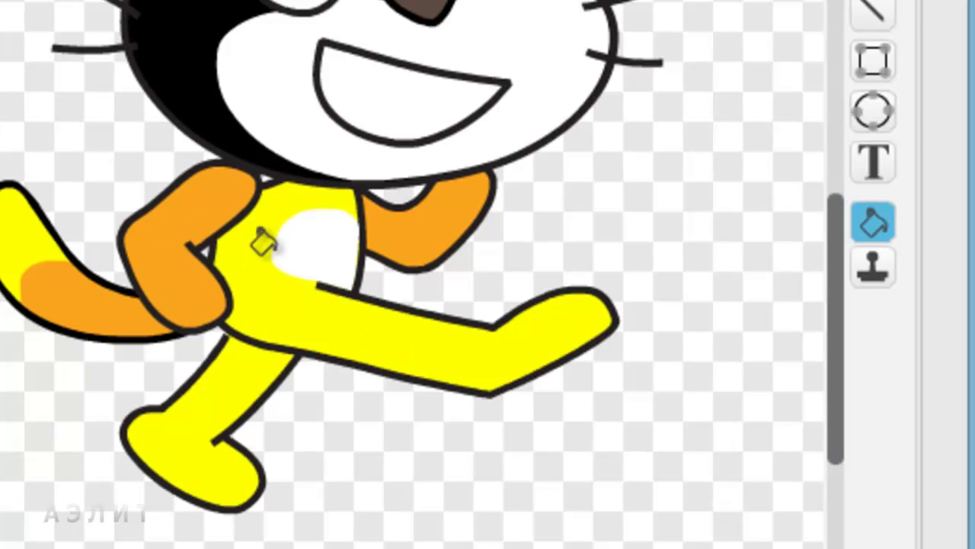
click(319, 246)
click(263, 76)
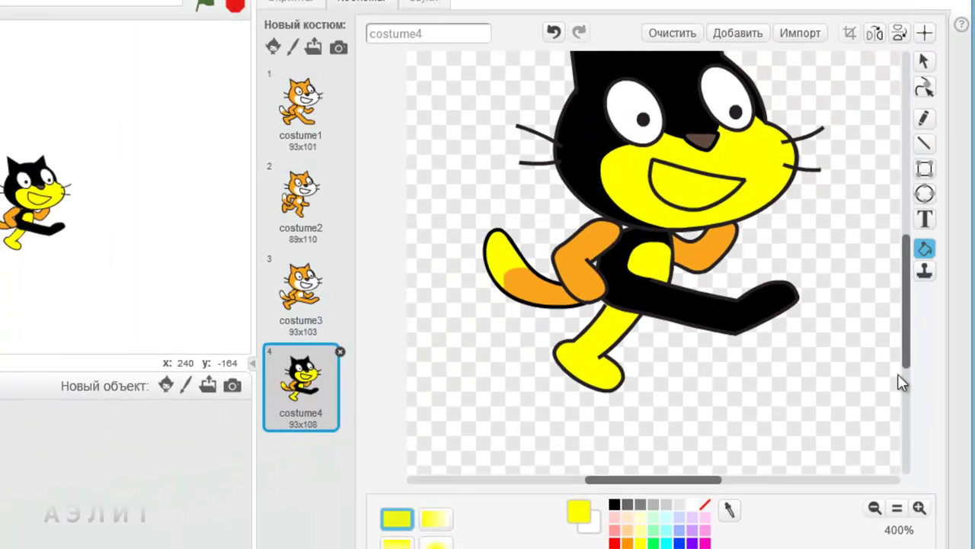
click(898, 508)
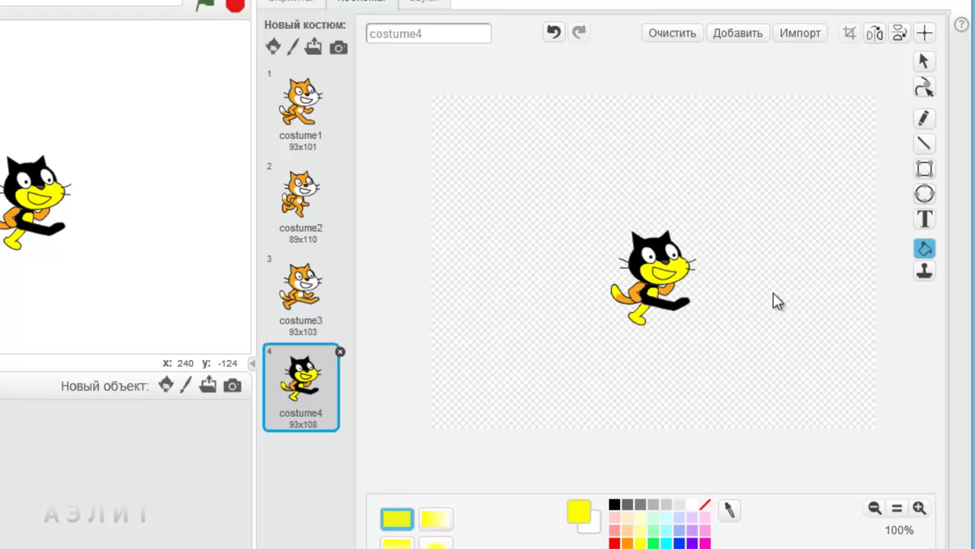
- Select all parts of the costume4 cat, enlarge it to about 249x290 and reposition it on the canvas
click(924, 61)
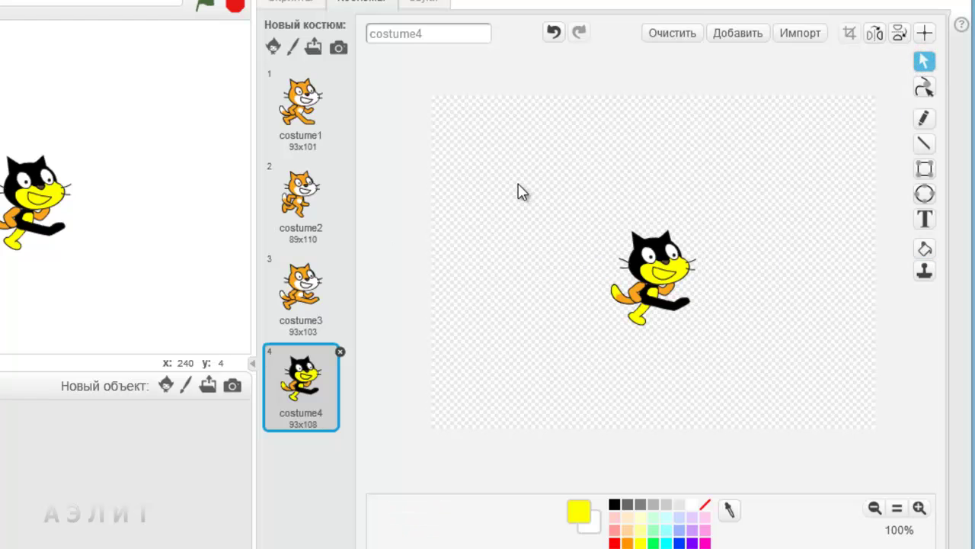
drag(569, 185, 745, 377)
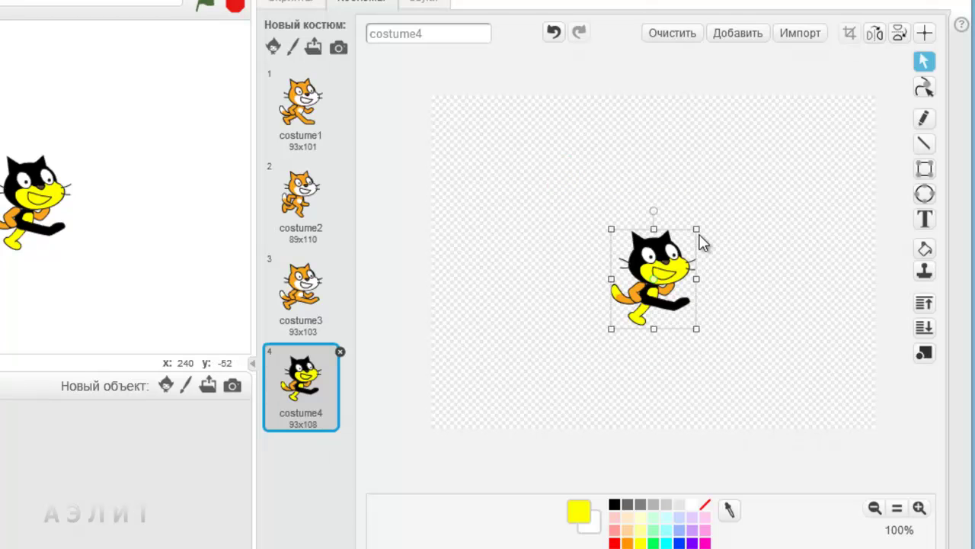
drag(695, 225, 844, 120)
drag(718, 216, 657, 260)
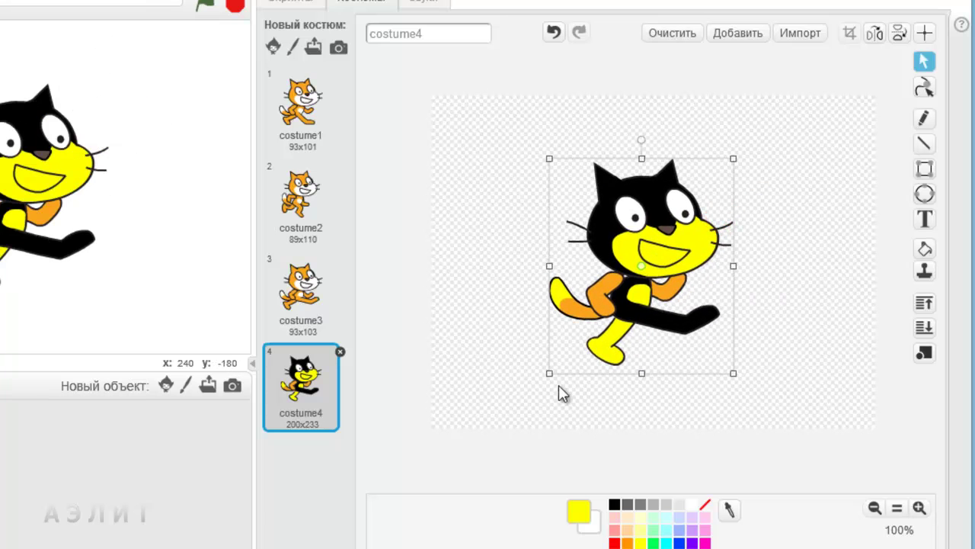
drag(547, 374, 442, 422)
drag(619, 324, 672, 256)
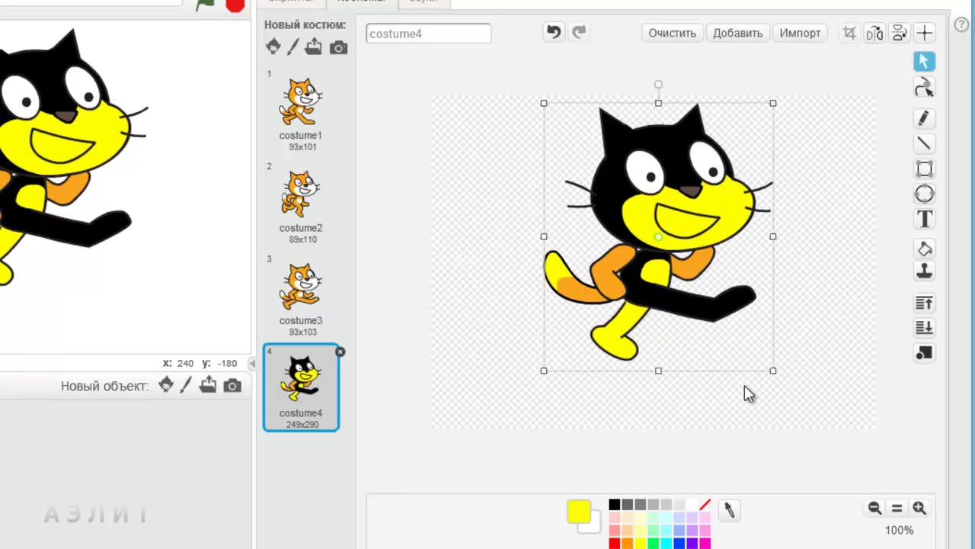
- Group all parts of the costume4 cat and enlarge the group to about 310x362
click(541, 370)
click(617, 303)
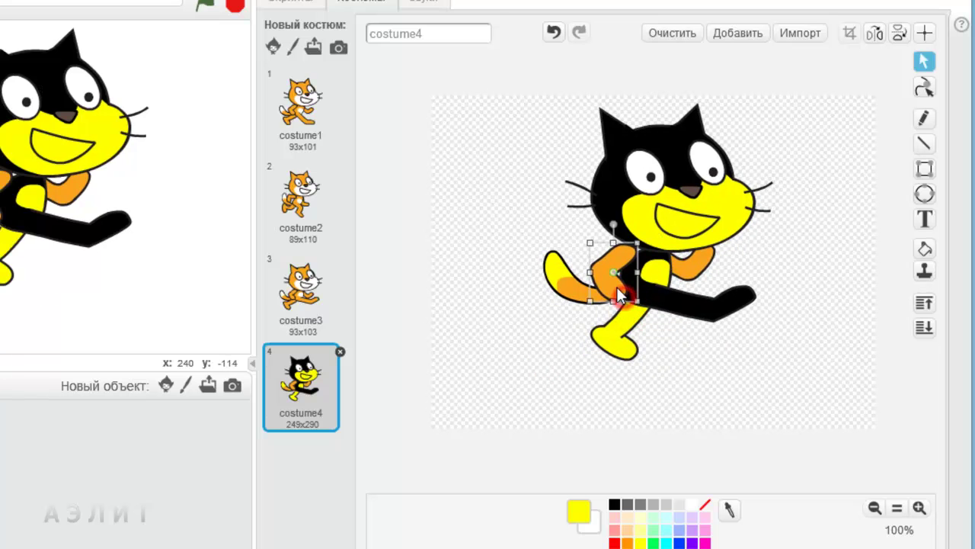
drag(505, 88, 821, 408)
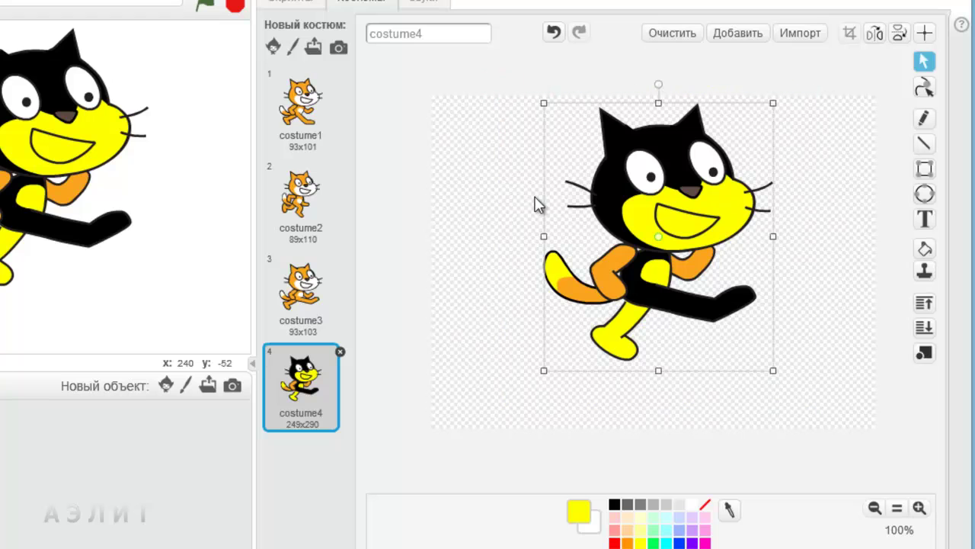
click(924, 352)
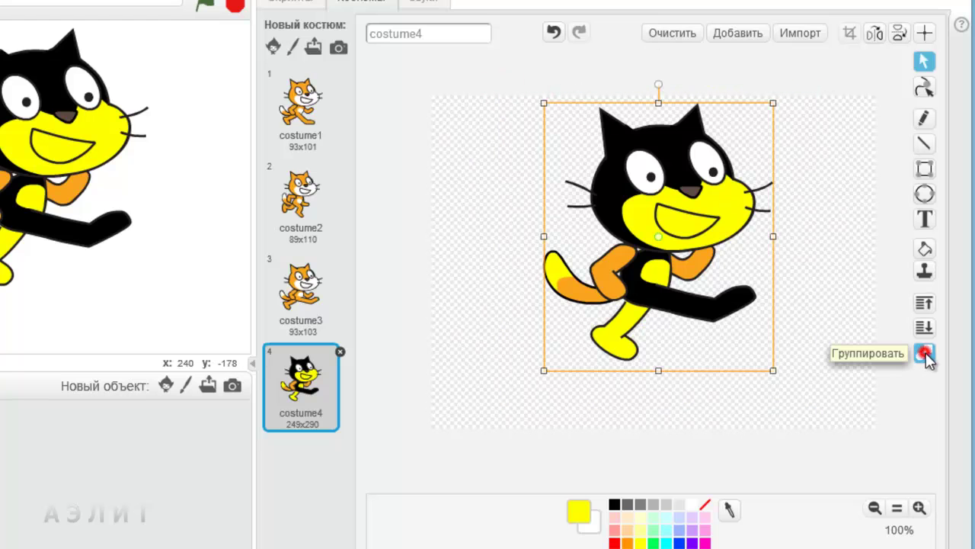
click(828, 235)
click(708, 245)
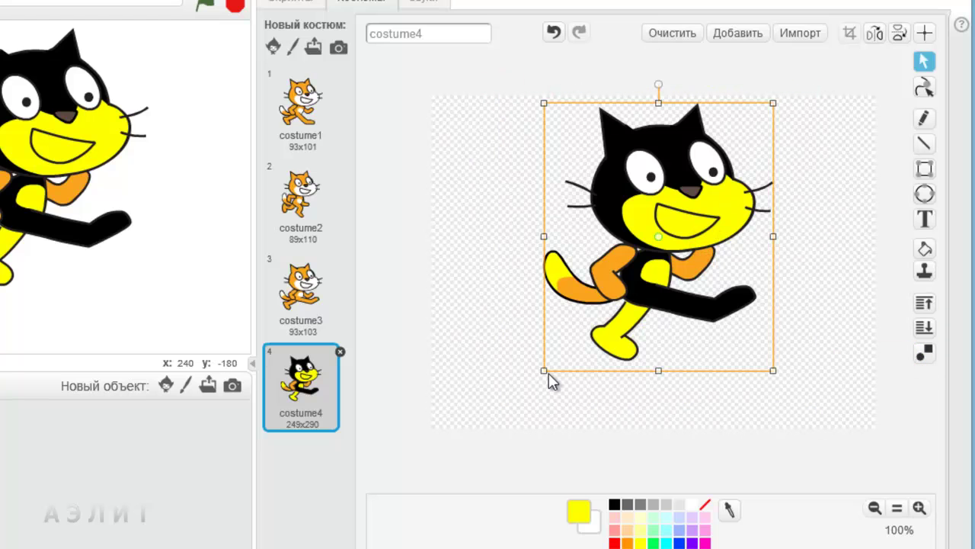
drag(541, 369, 416, 434)
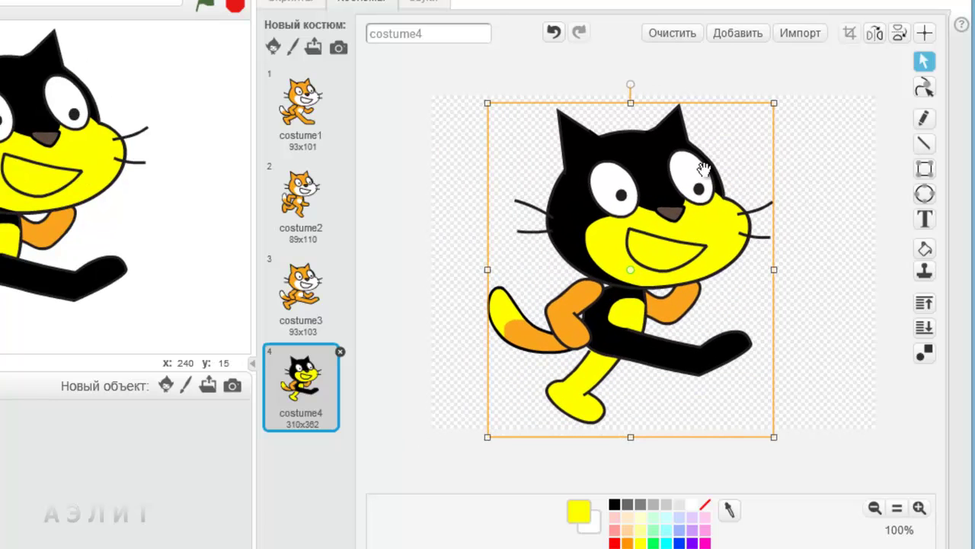
click(847, 326)
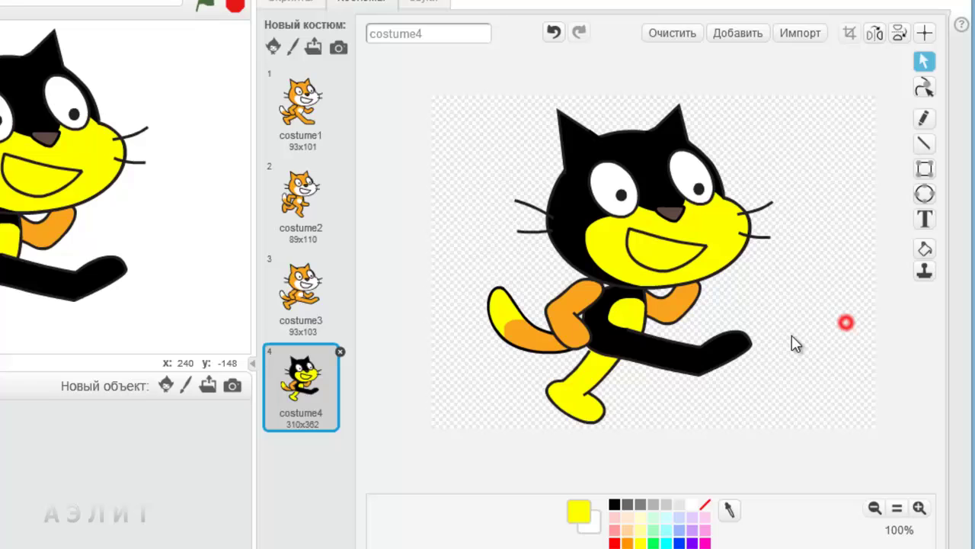
- Convert costume3 to bitmap graphics, and enlarge the cat to about 155x169
click(300, 283)
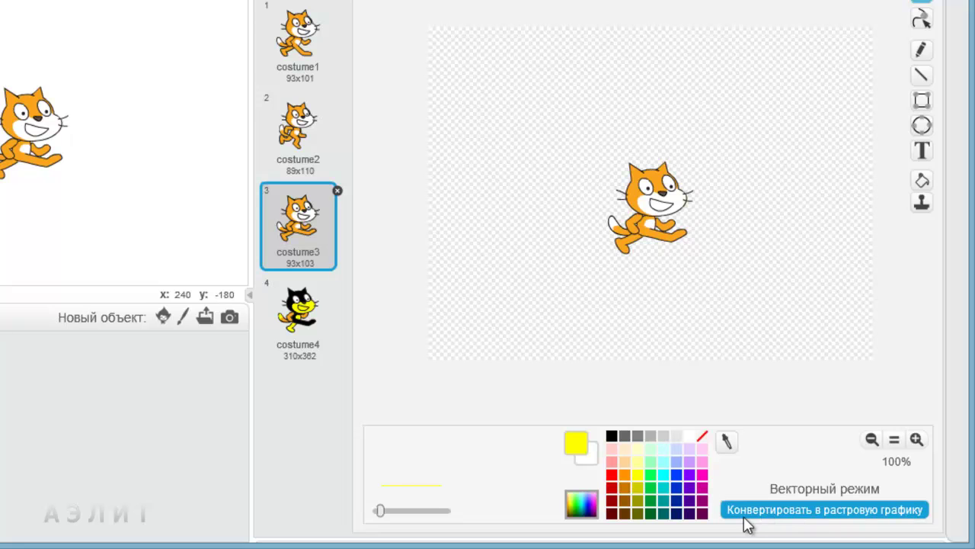
click(842, 515)
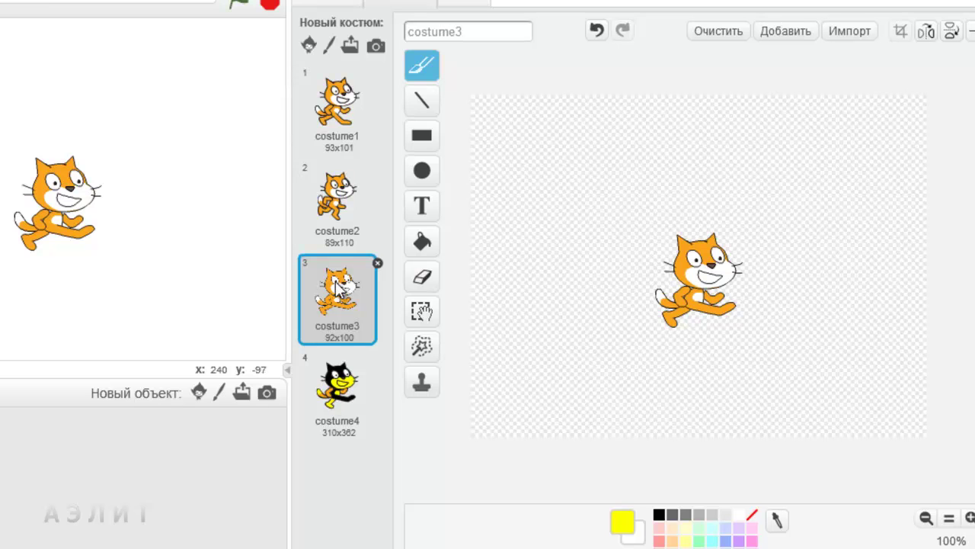
click(421, 311)
drag(620, 199, 786, 374)
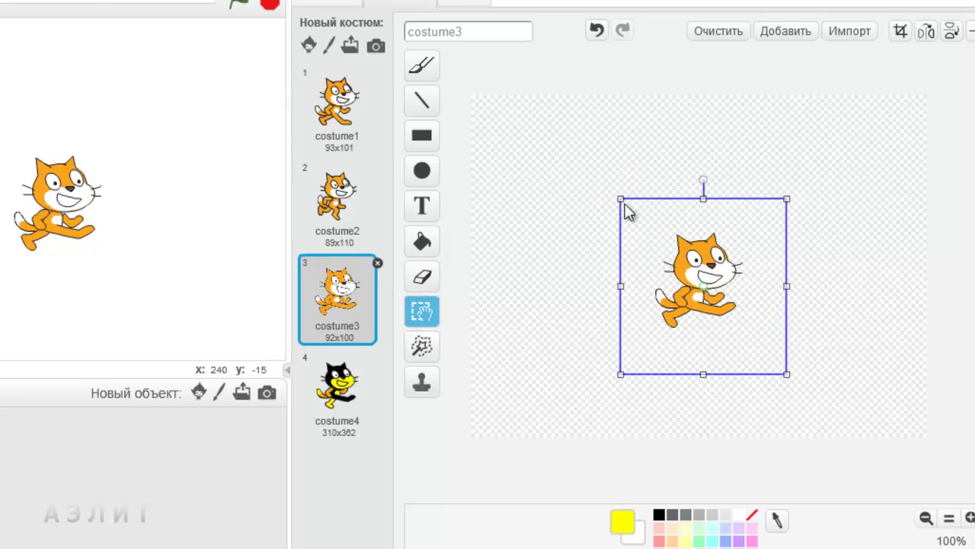
drag(619, 196, 478, 122)
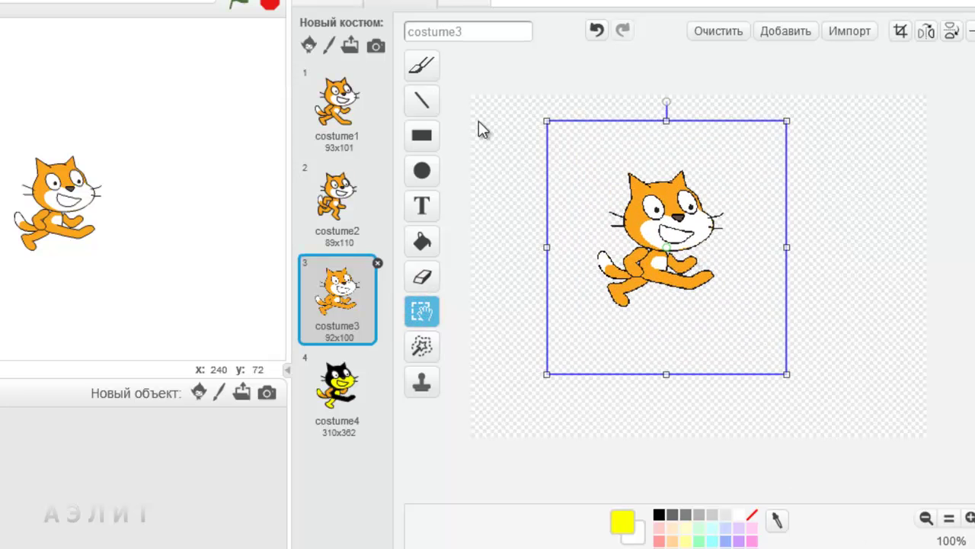
drag(785, 373, 877, 417)
click(876, 405)
- Enlarge the bitmap cat in costume3 further to about 265x288, and switch back to costume4 for comparison
drag(562, 135, 803, 382)
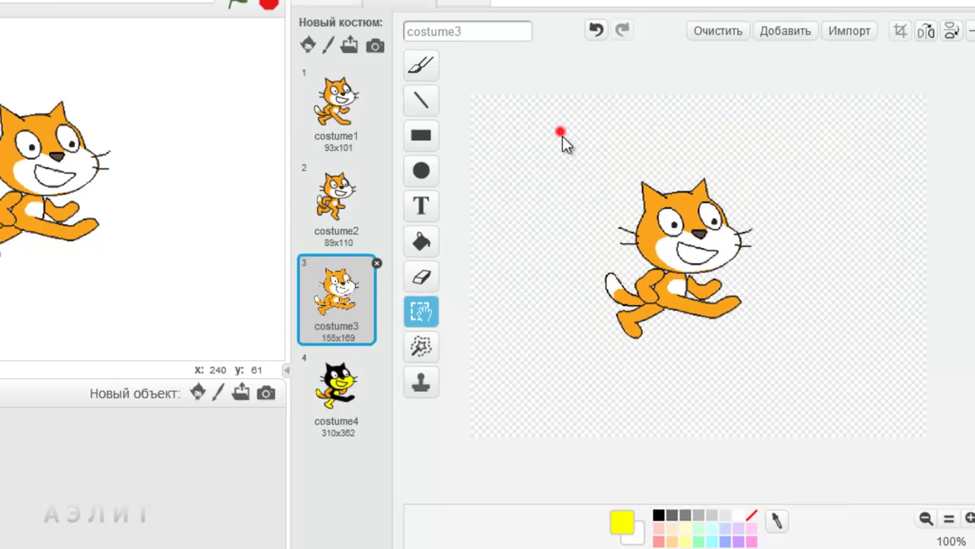
drag(684, 481, 646, 448)
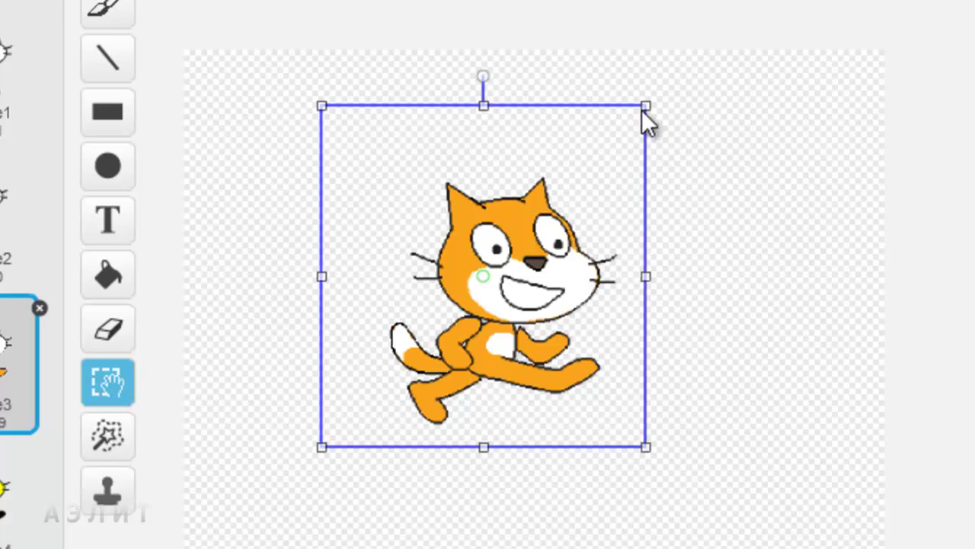
drag(646, 104, 691, 61)
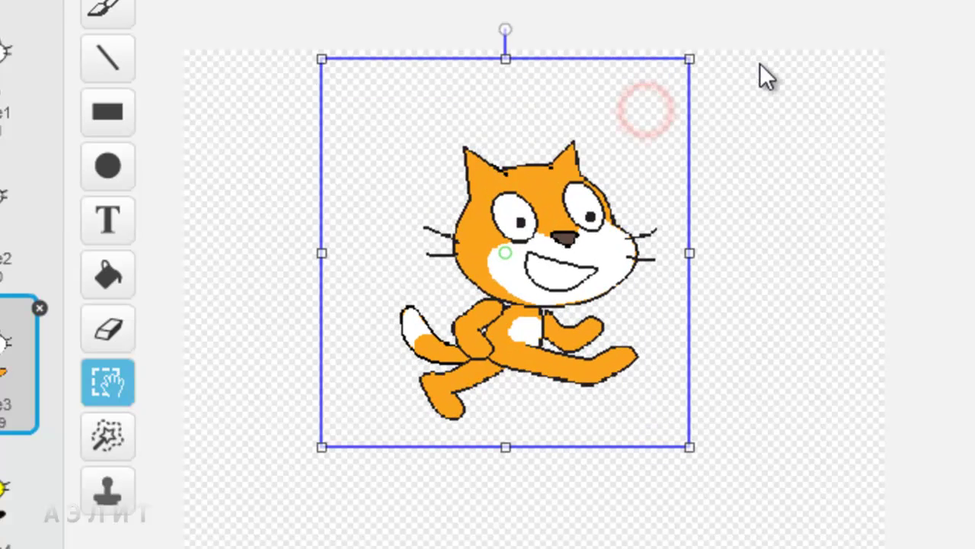
click(782, 224)
drag(365, 124, 696, 457)
drag(366, 457, 264, 548)
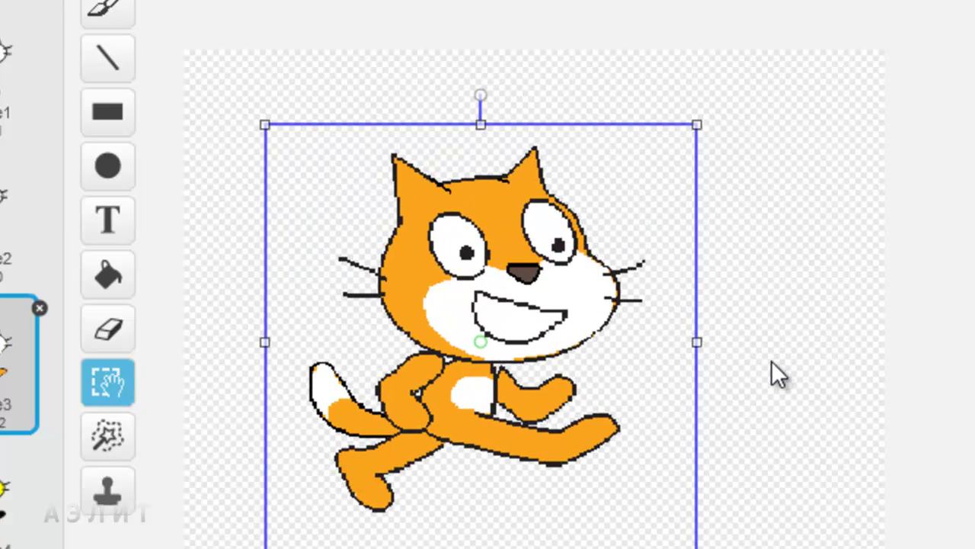
drag(699, 118, 816, 55)
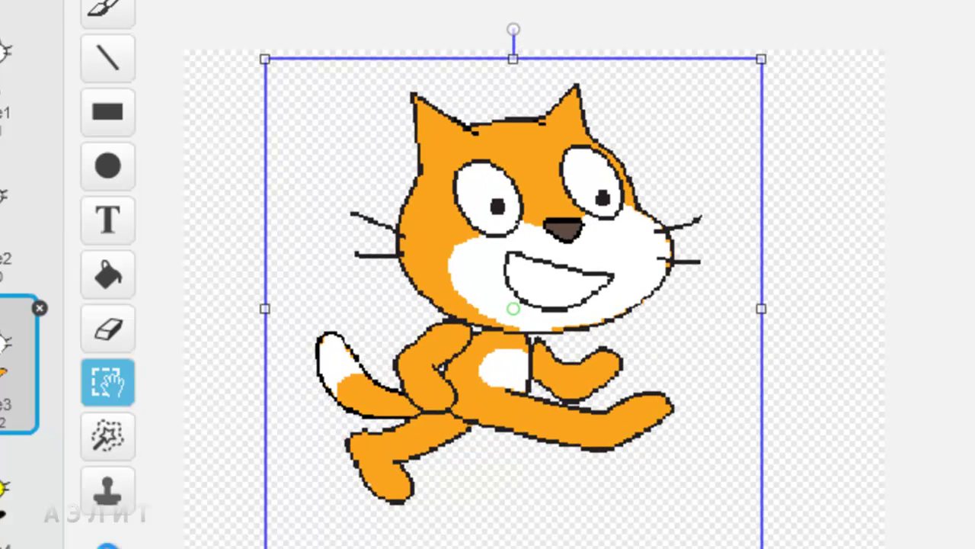
click(242, 467)
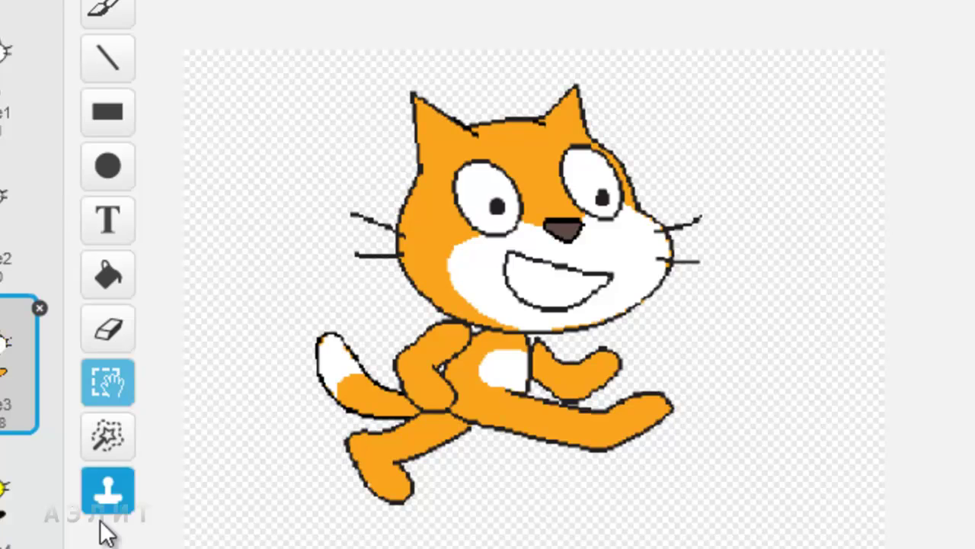
click(15, 487)
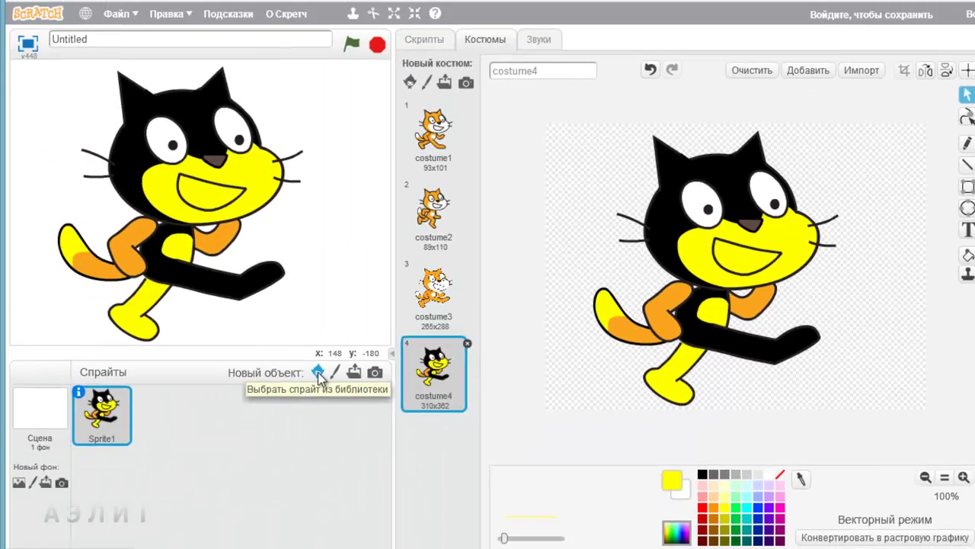
- Open the sprite library, filter it to bitmap sprites and examine examples such as Nina Hip-Hop, Sam and Squirrel
click(318, 372)
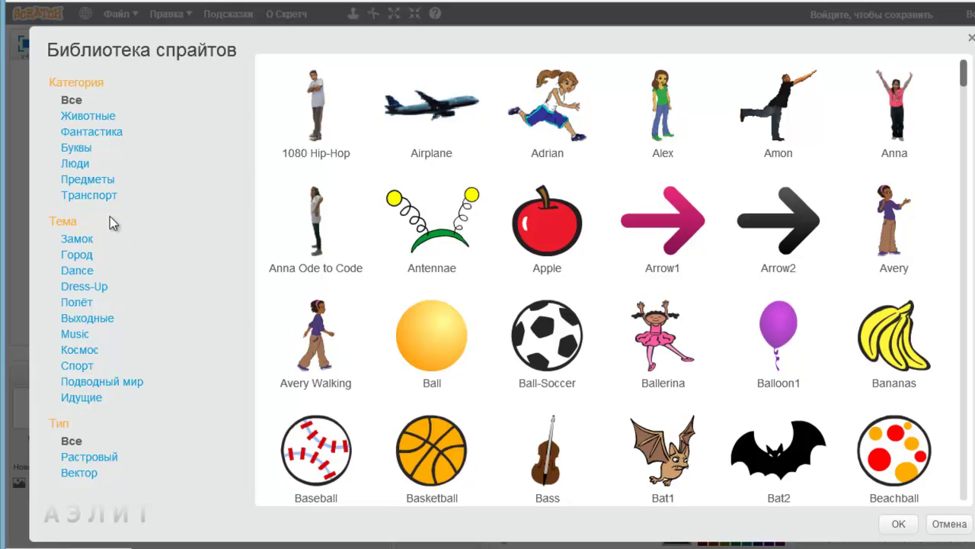
click(91, 458)
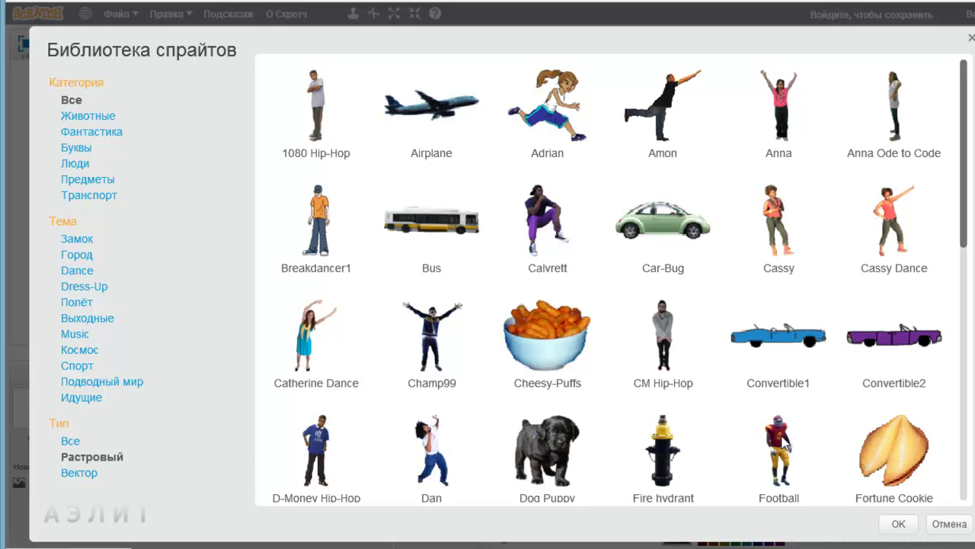
drag(967, 240, 945, 437)
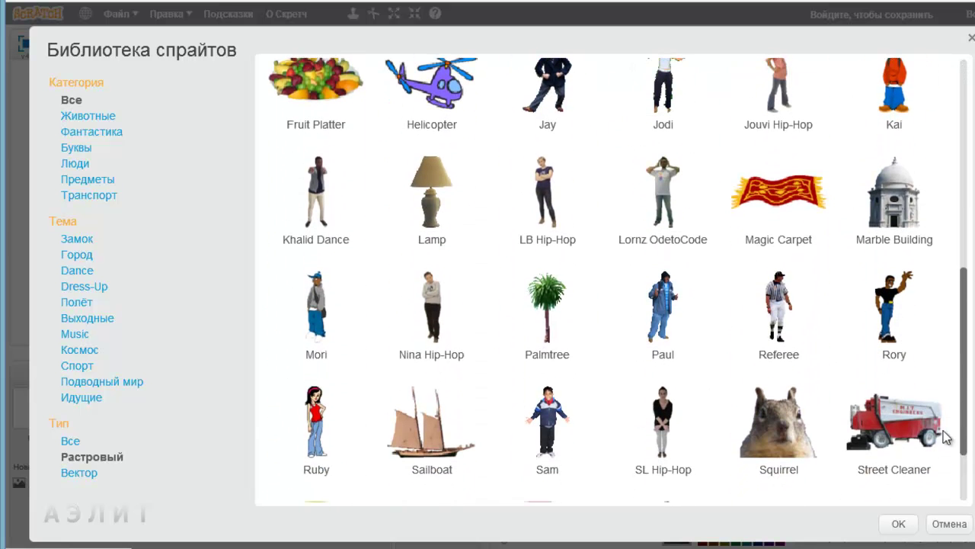
click(432, 306)
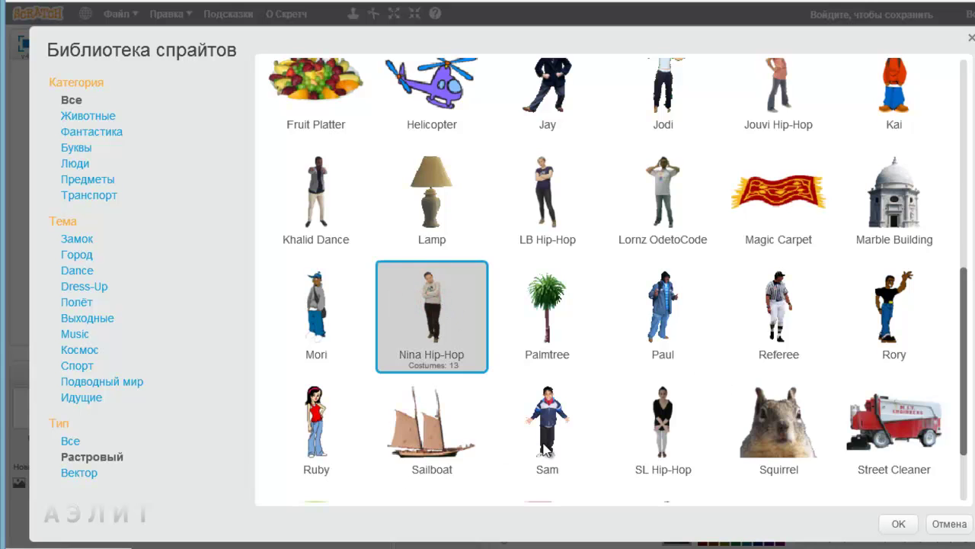
click(571, 406)
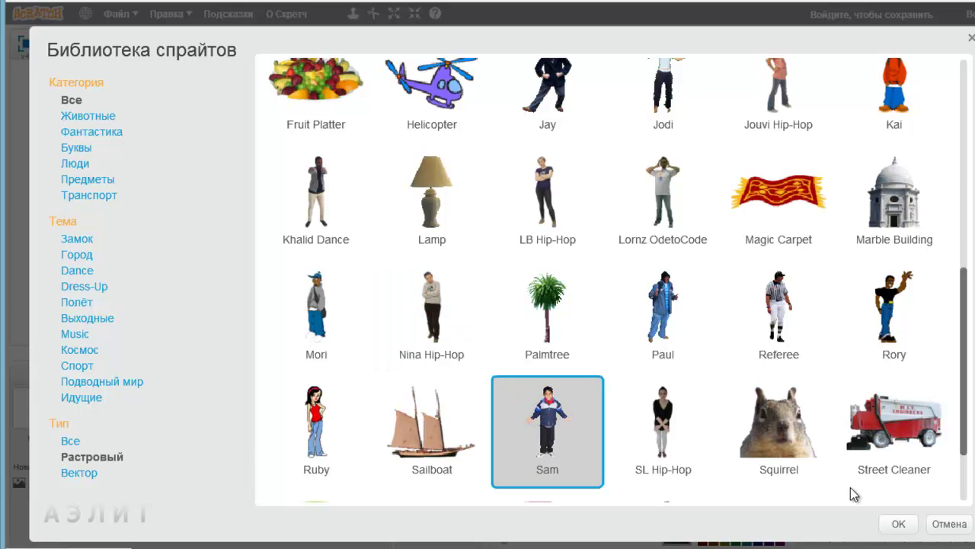
click(797, 431)
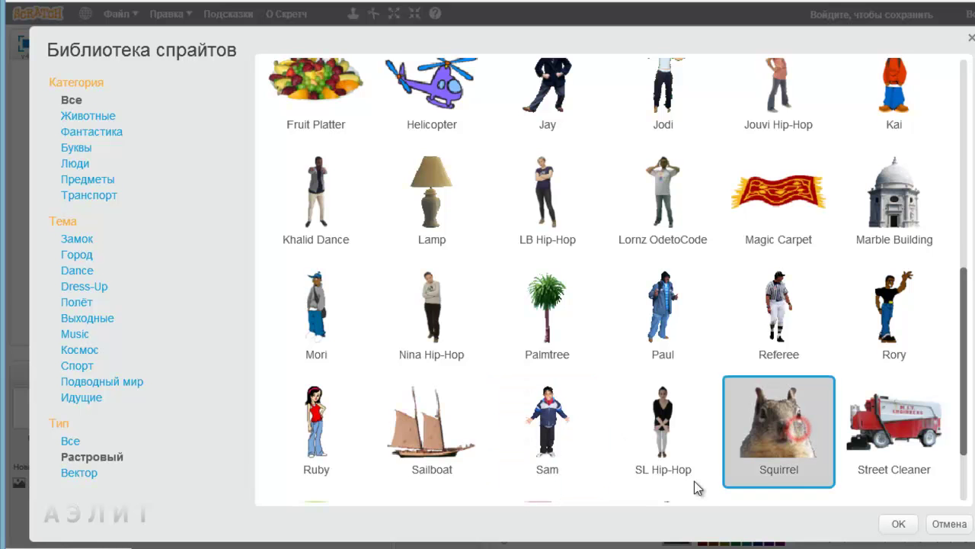
- Filter the sprite library to vector sprites, look through them and close the library without adding any
click(76, 472)
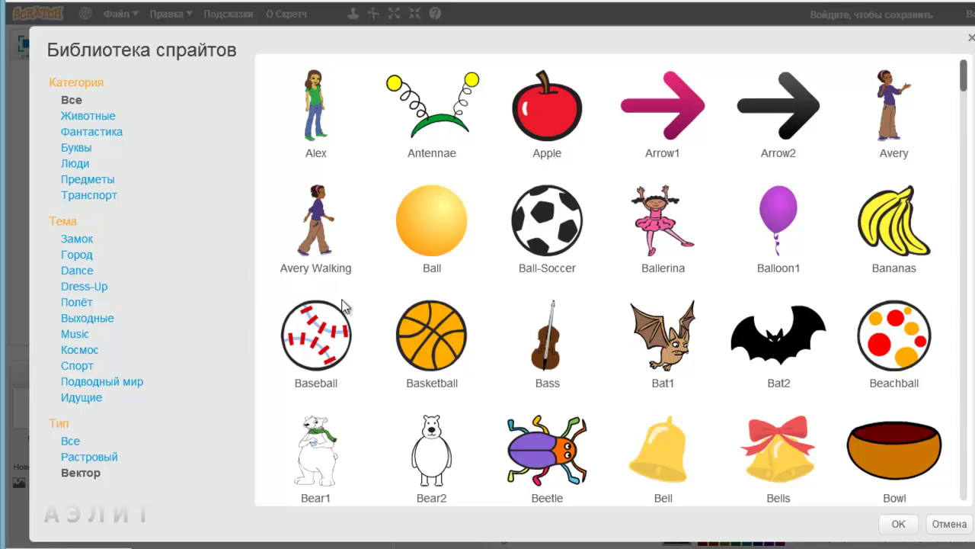
scroll(966, 175, down, 7)
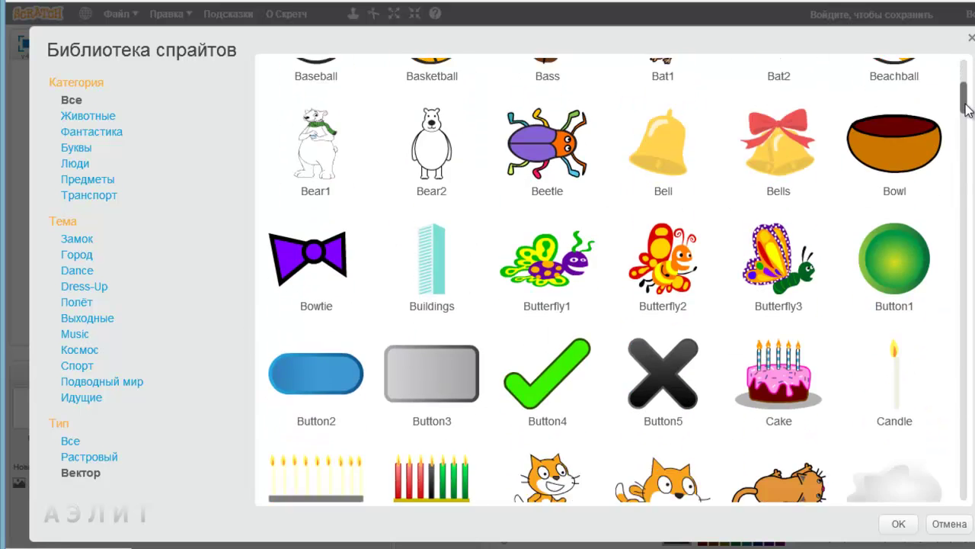
drag(966, 125, 966, 165)
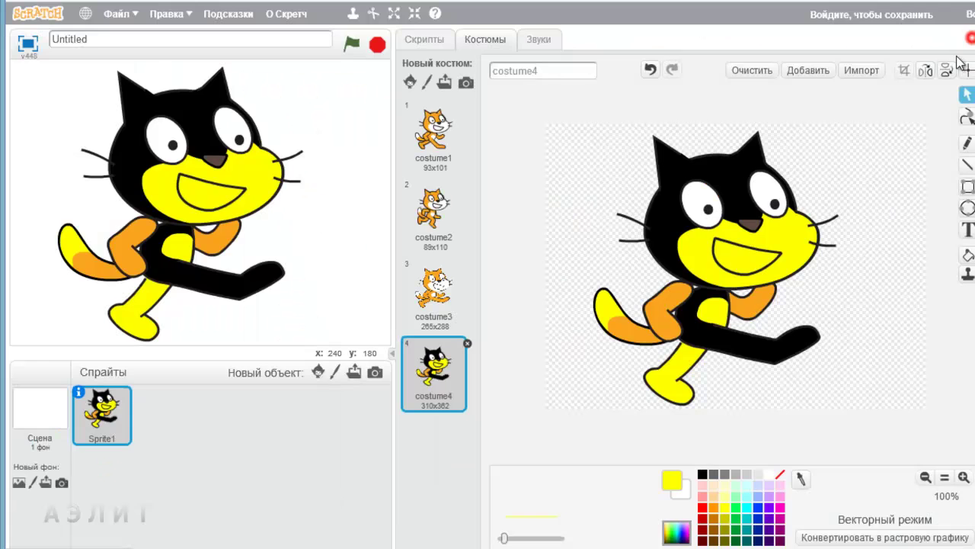
- Ungroup the black-and-yellow cat in costume4, move its yellow rear leg to the right and detach the tail from the body
click(675, 310)
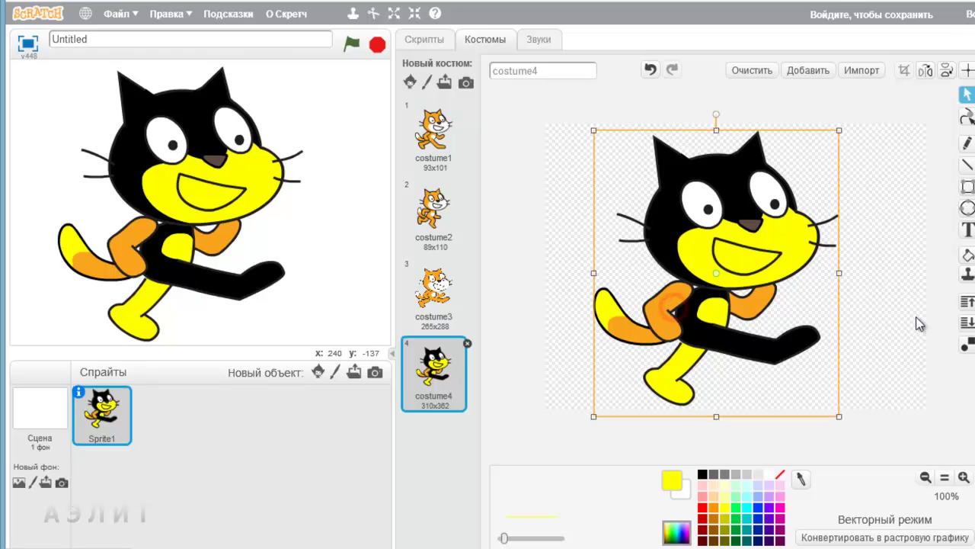
click(966, 344)
drag(685, 373, 726, 373)
click(614, 325)
drag(581, 339, 589, 379)
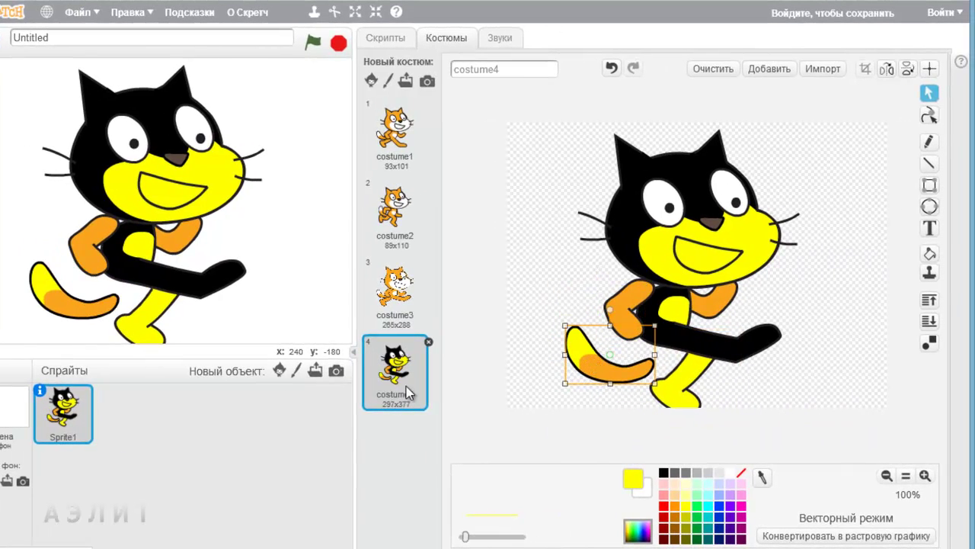
- In the bitmap costume3, select the rectangular area around the cat's rear leg and move it slightly down and left
click(394, 289)
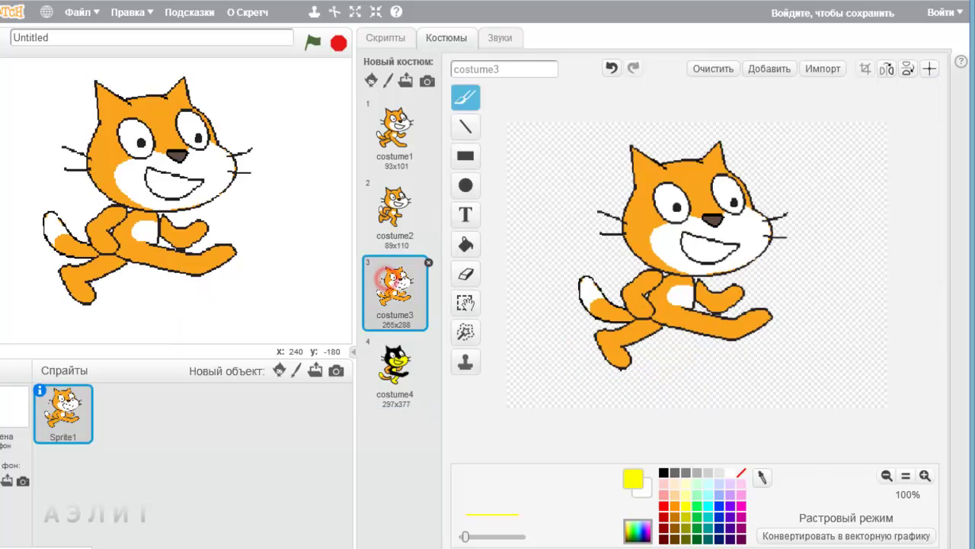
click(467, 302)
mouse_move(670, 387)
mouse_down()
mouse_move(596, 348)
mouse_move(577, 320)
mouse_up()
drag(613, 353, 597, 375)
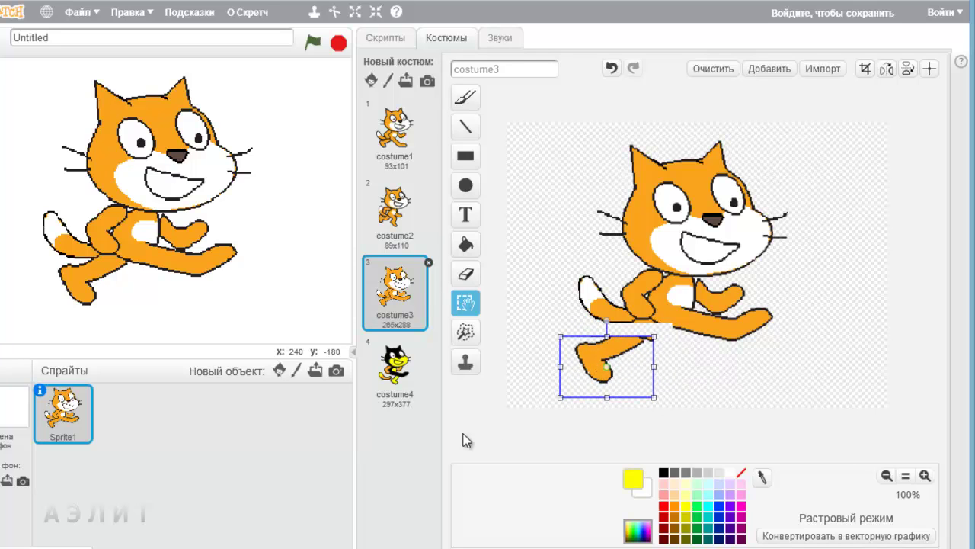
- Undo the leg move and the last enlargement of the cat in costume3, stepping back and forth through the edit history
click(611, 67)
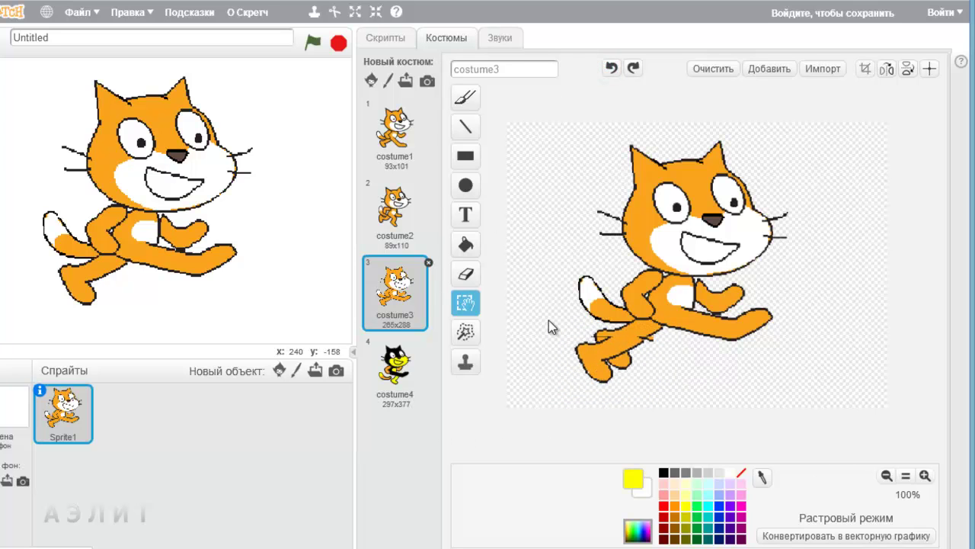
click(612, 68)
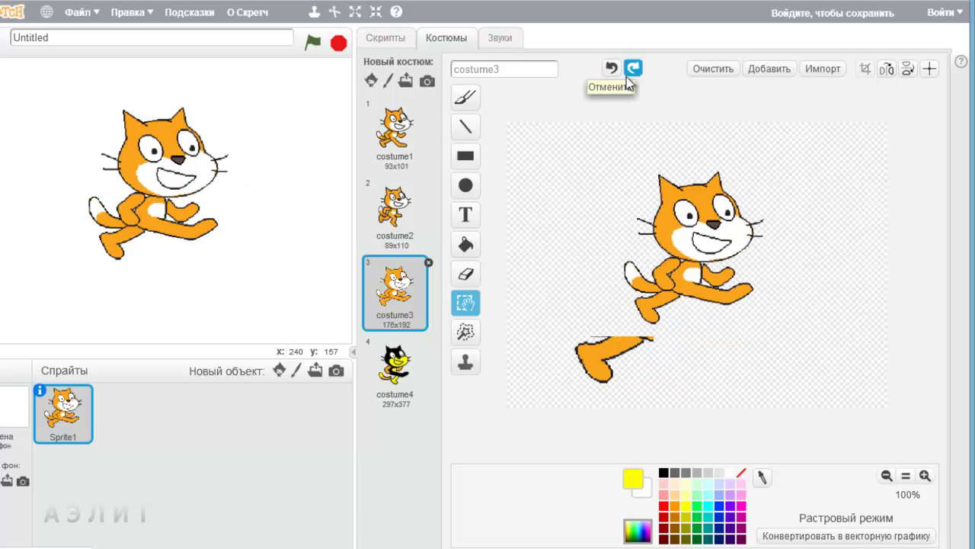
click(635, 68)
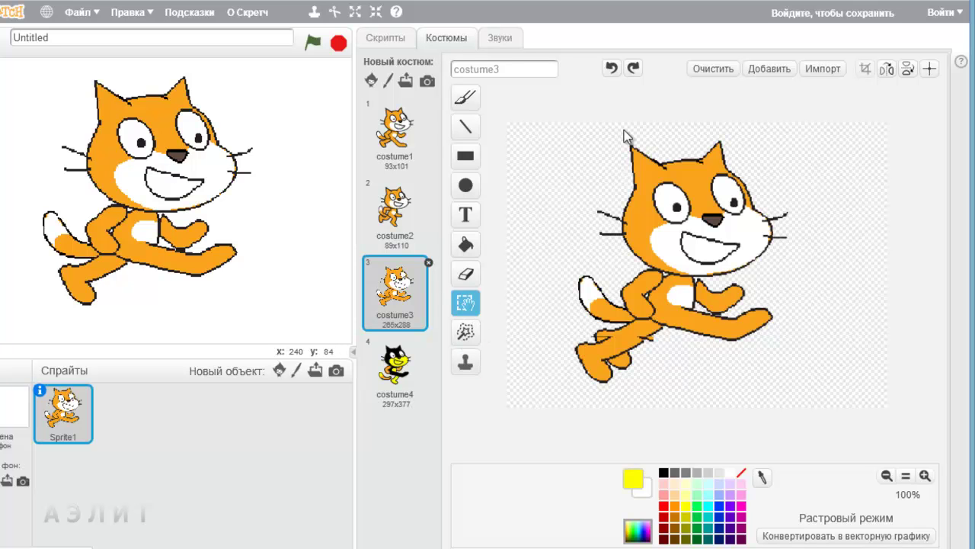
click(613, 68)
click(632, 69)
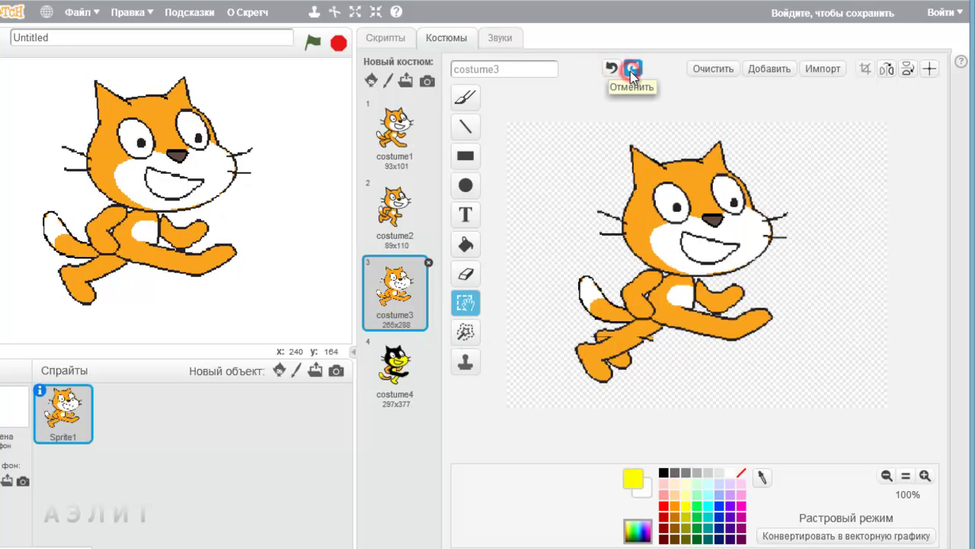
click(612, 68)
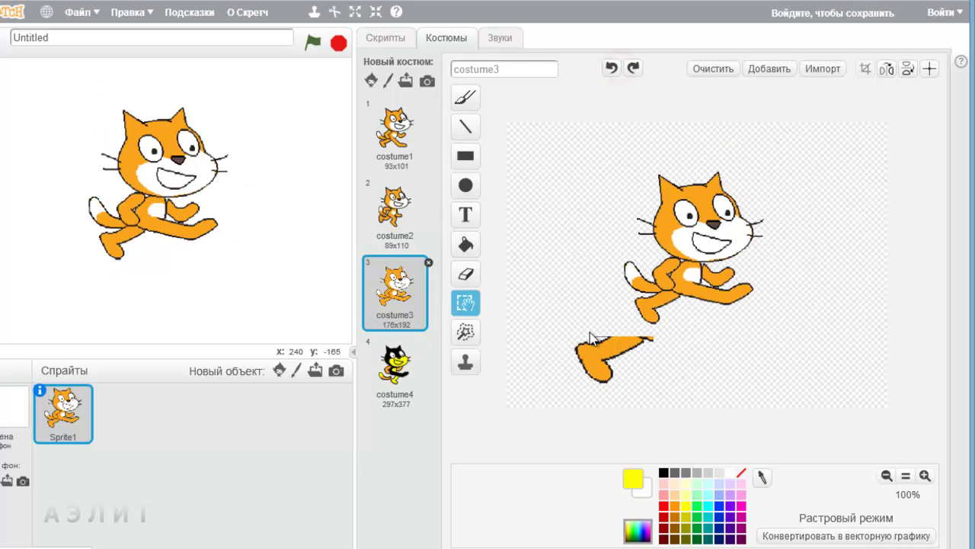
- Select the leftover leg fragment below the bitmap cat in costume3 and delete it
mouse_move(557, 326)
mouse_down()
mouse_move(563, 344)
mouse_move(662, 394)
mouse_up()
click(682, 432)
click(635, 344)
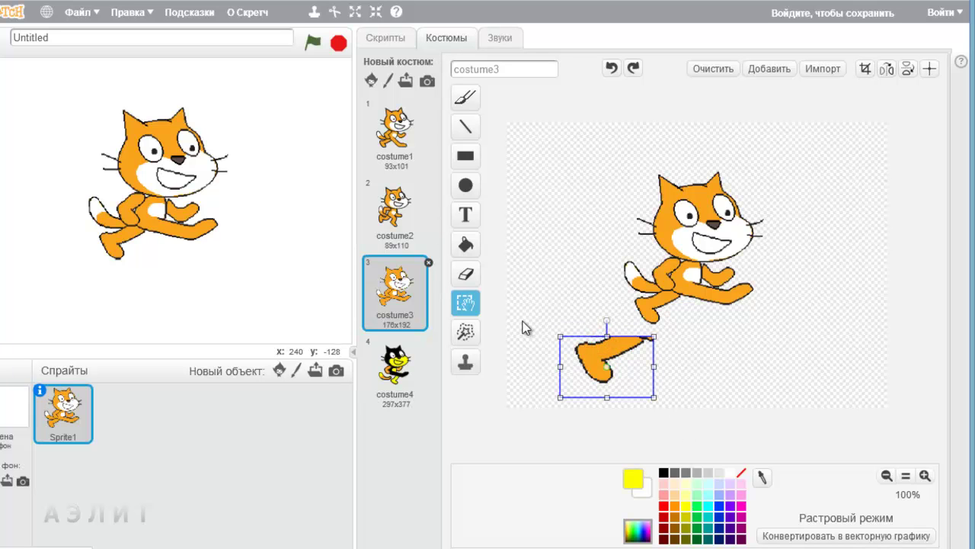
key(Delete)
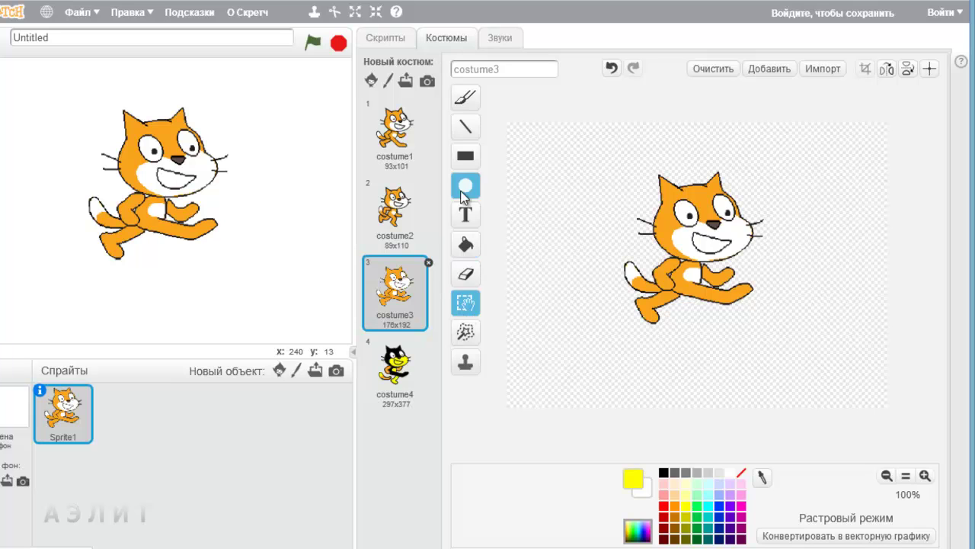
- Paint a thick red brush stroke across the rear foot of the bitmap cat in costume3
click(465, 128)
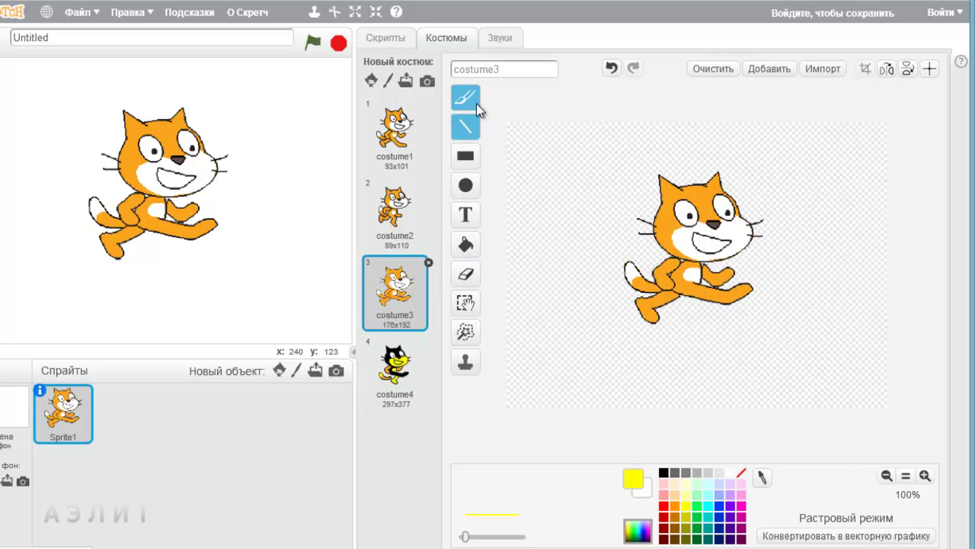
click(663, 506)
drag(465, 537, 509, 536)
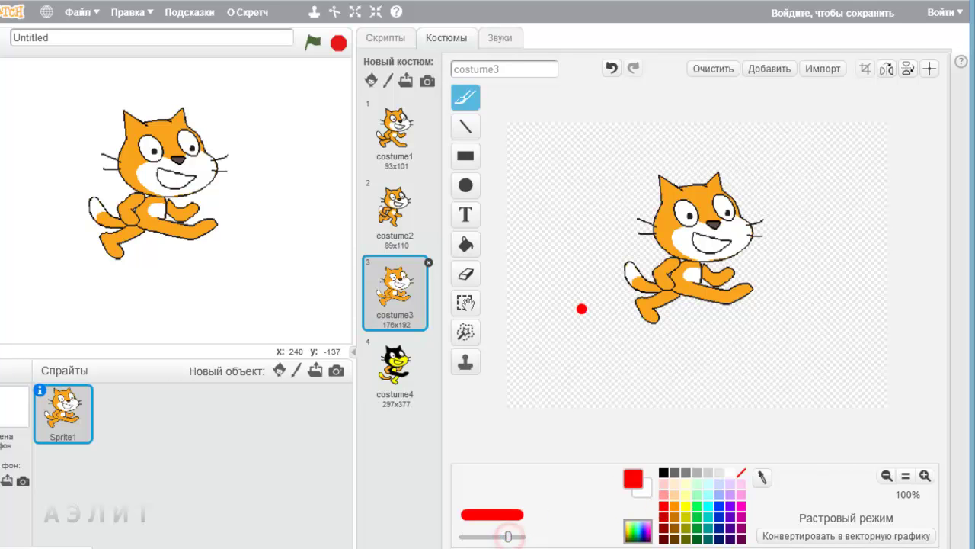
drag(623, 317, 688, 318)
- Try to select and shift the bitmap cat's rear foot with part of the red stroke, and undo the last changes
click(466, 302)
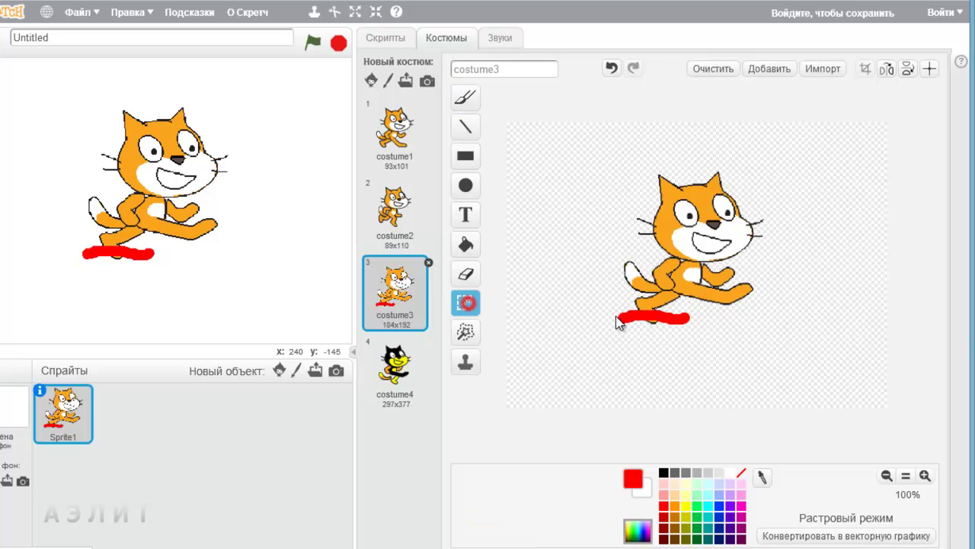
mouse_move(606, 303)
mouse_down()
mouse_move(702, 340)
mouse_move(668, 339)
mouse_move(668, 360)
mouse_move(665, 331)
mouse_up()
click(611, 67)
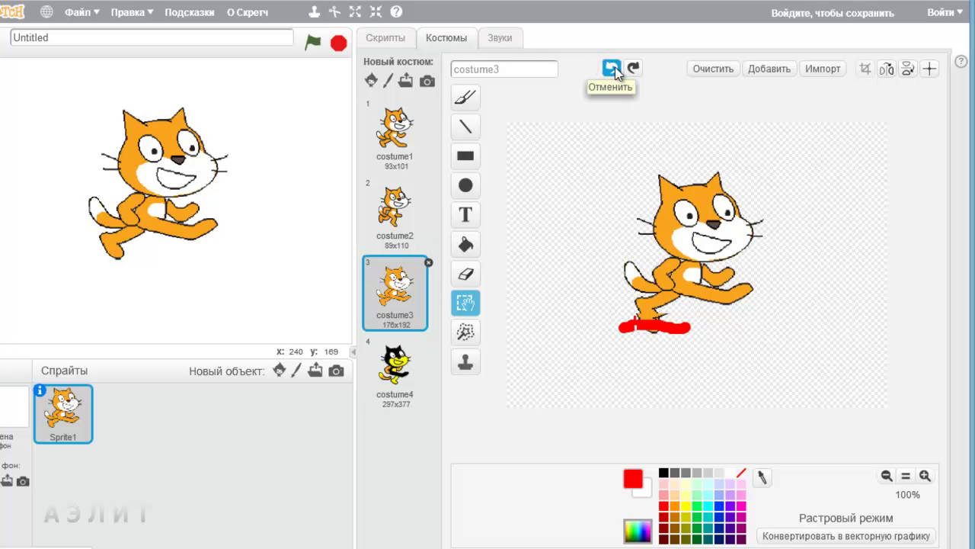
click(614, 69)
- In costume4, move the tail back against the body, bring it forward in the layer order and place it over the bent arm
click(395, 365)
mouse_move(616, 383)
mouse_down()
mouse_move(609, 350)
mouse_move(609, 381)
mouse_move(609, 370)
mouse_up()
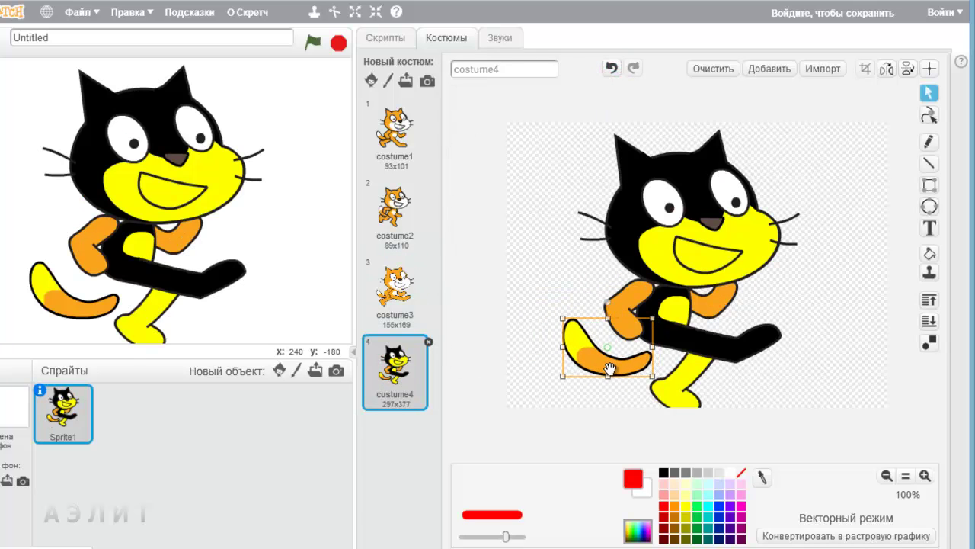
click(929, 300)
drag(624, 369, 643, 344)
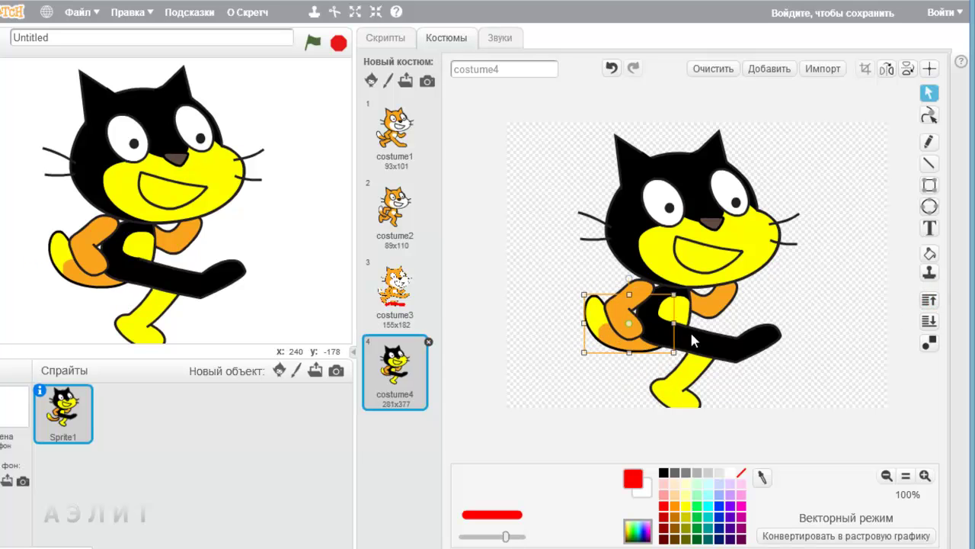
click(932, 303)
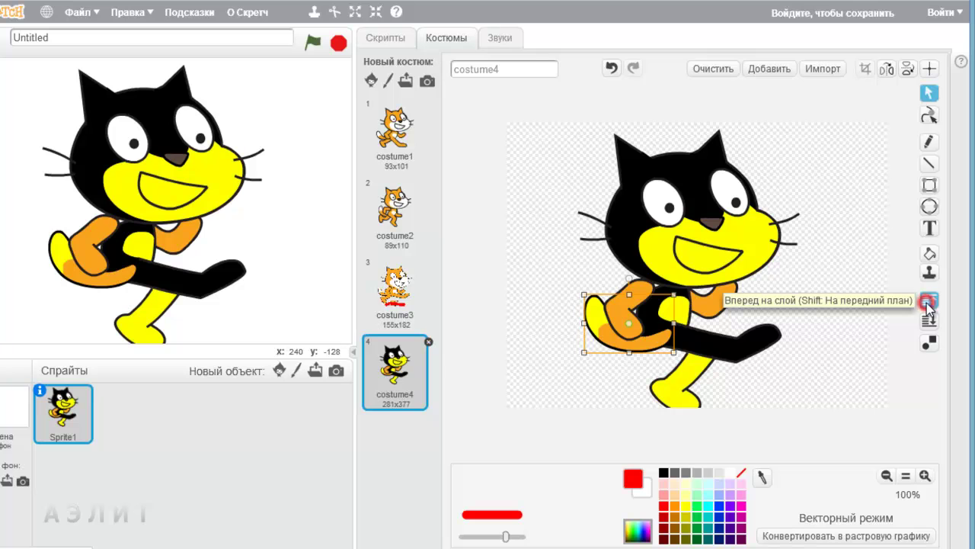
drag(627, 350, 605, 327)
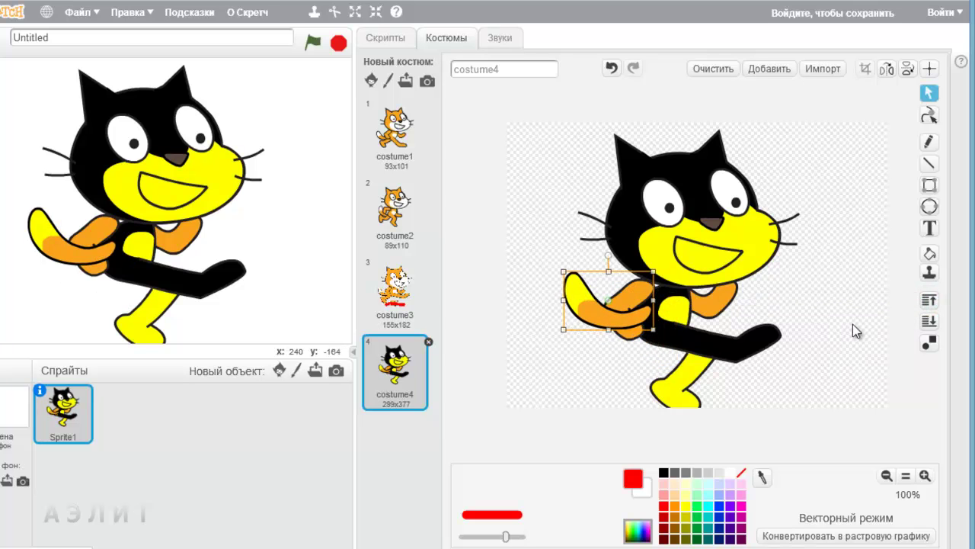
- Bring the bent arm beside the tail one layer forward, and send the cat's black body two layers back
click(637, 305)
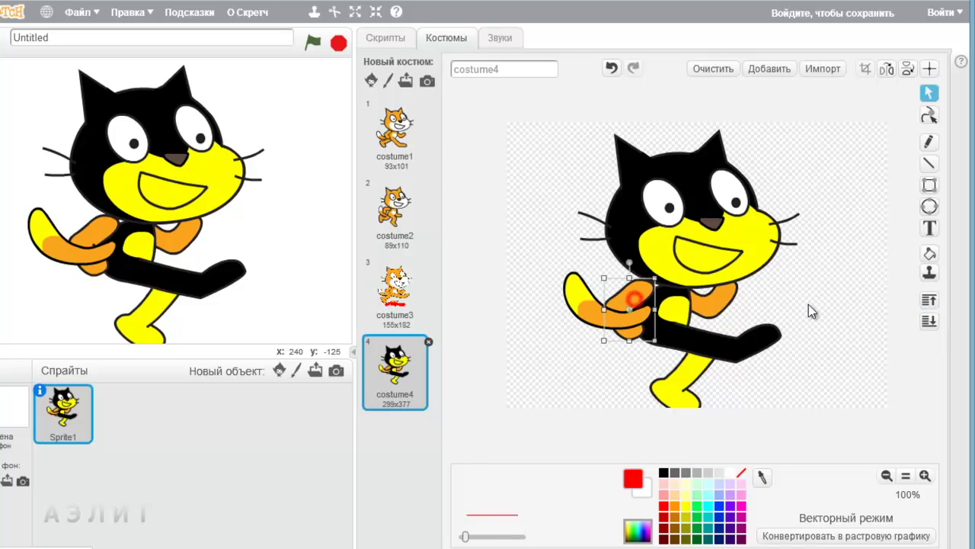
click(929, 300)
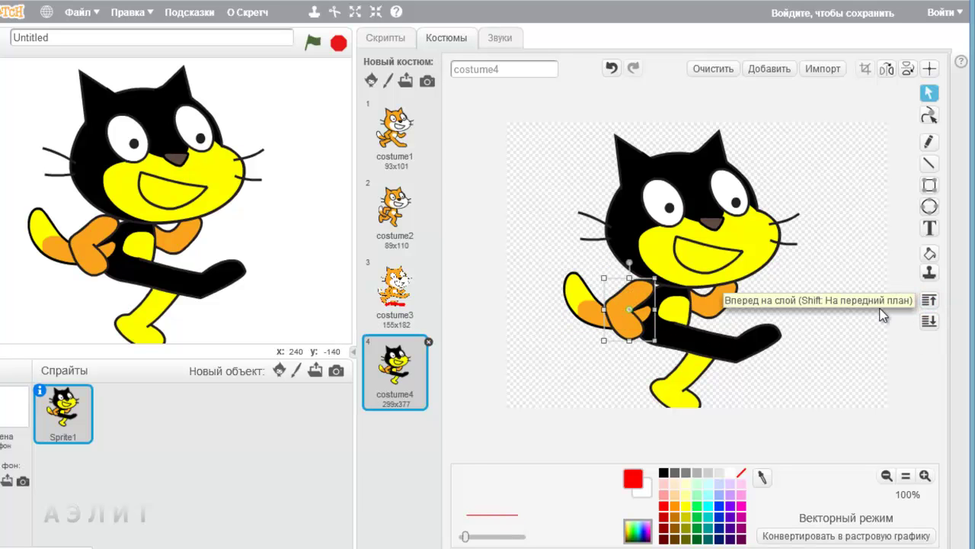
click(691, 344)
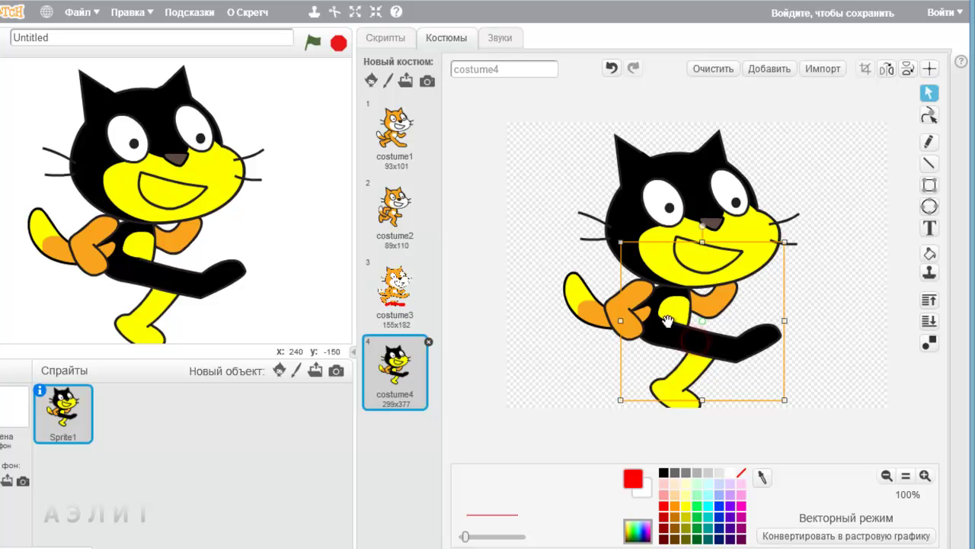
click(928, 324)
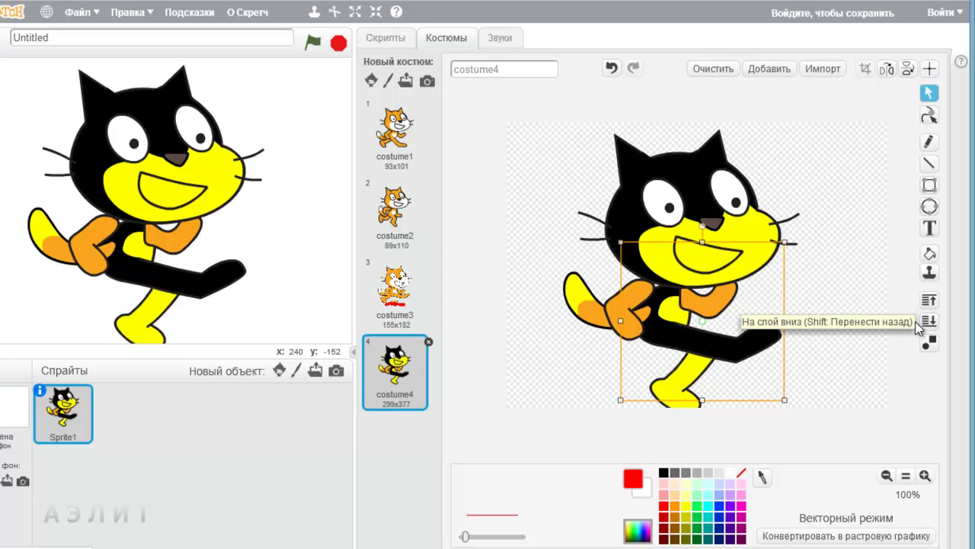
click(928, 323)
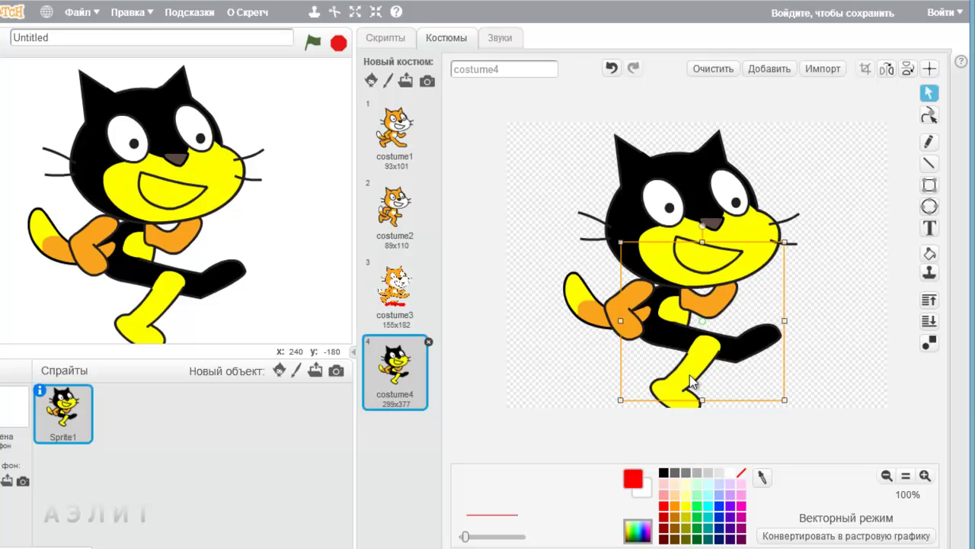
- Send the yellow rear leg one layer back and the tail two layers back, and reattach the leg beneath the body's rear
click(698, 385)
click(929, 324)
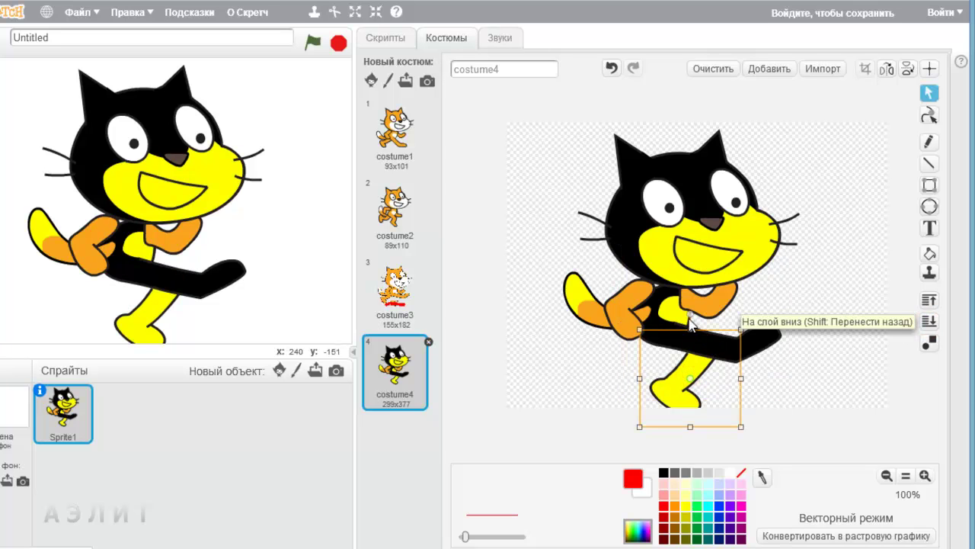
click(614, 324)
click(929, 321)
click(929, 321)
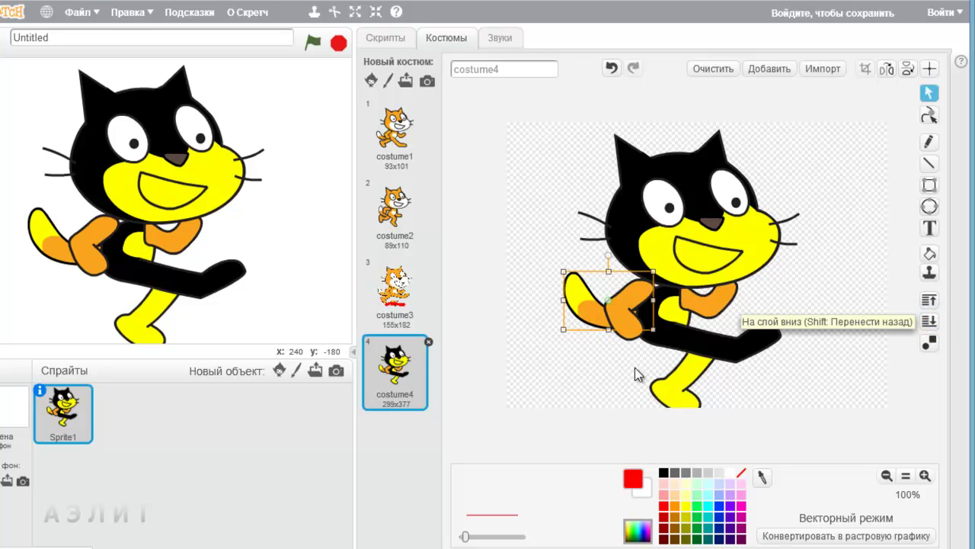
drag(690, 377, 632, 366)
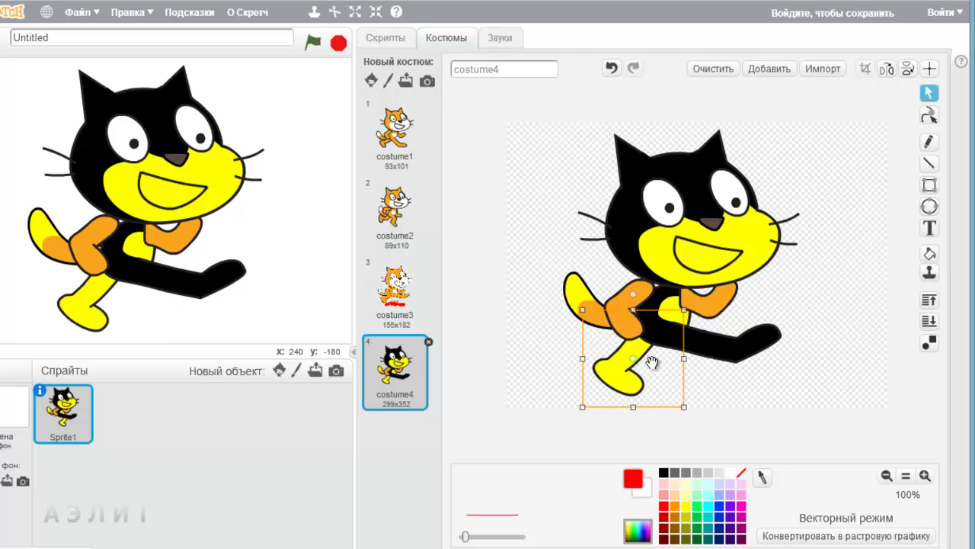
click(802, 391)
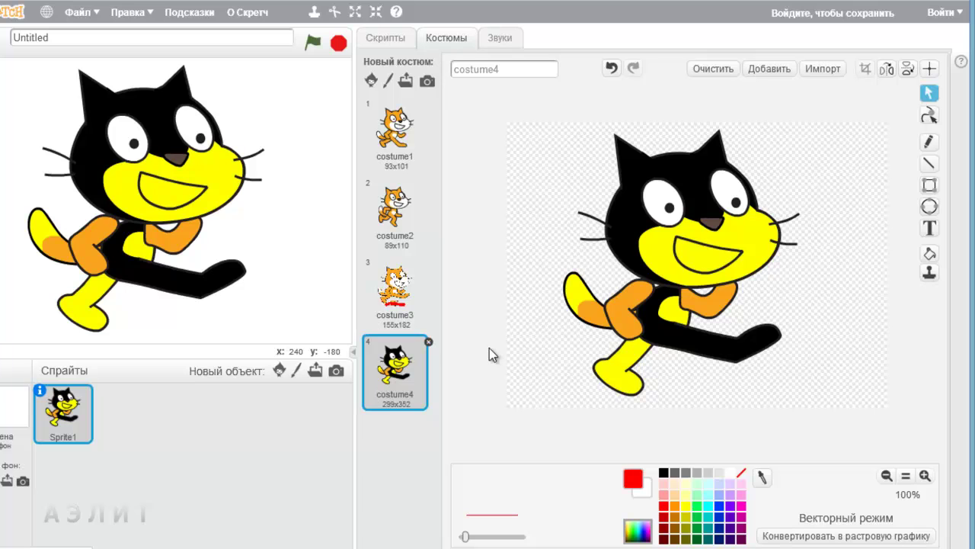
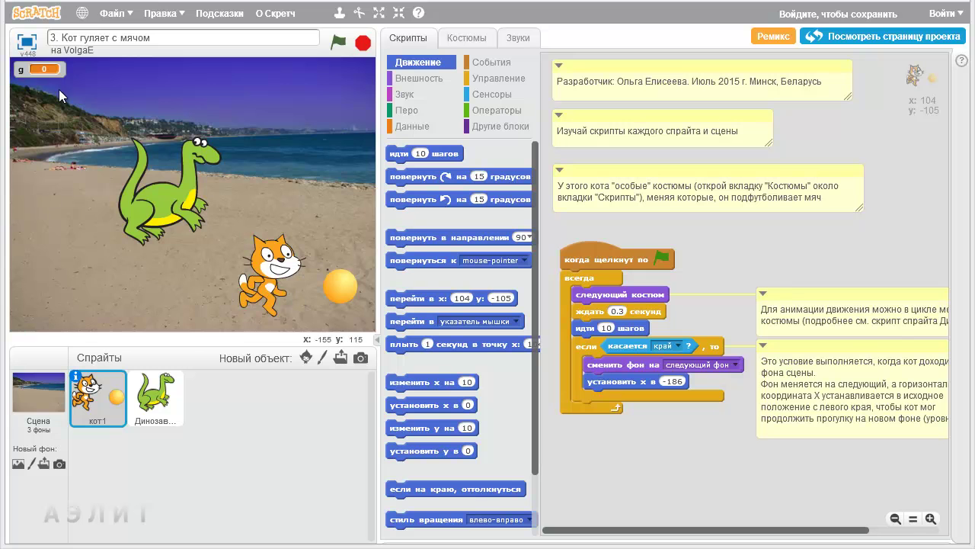
- Show the project "3. Кот гуляет с мячом" in full-screen mode and run it
click(27, 44)
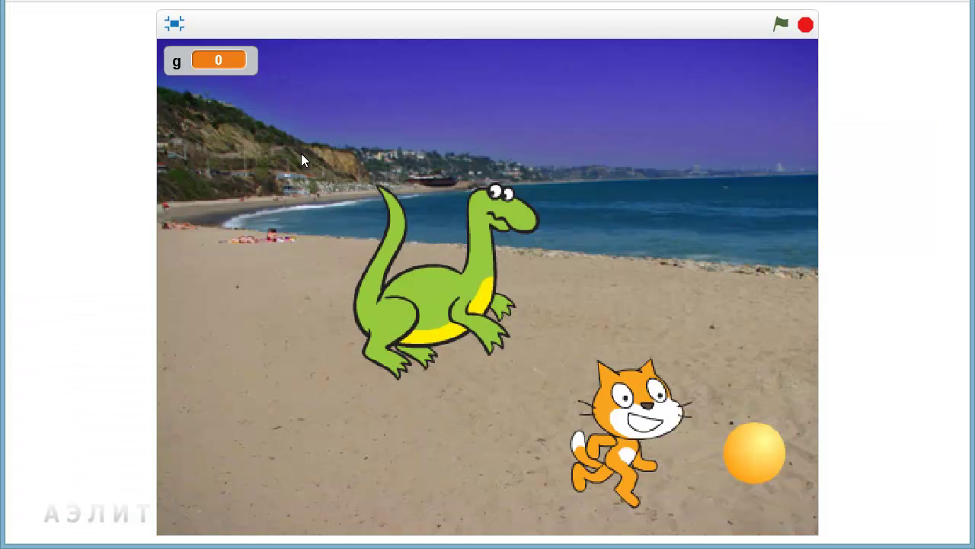
click(783, 26)
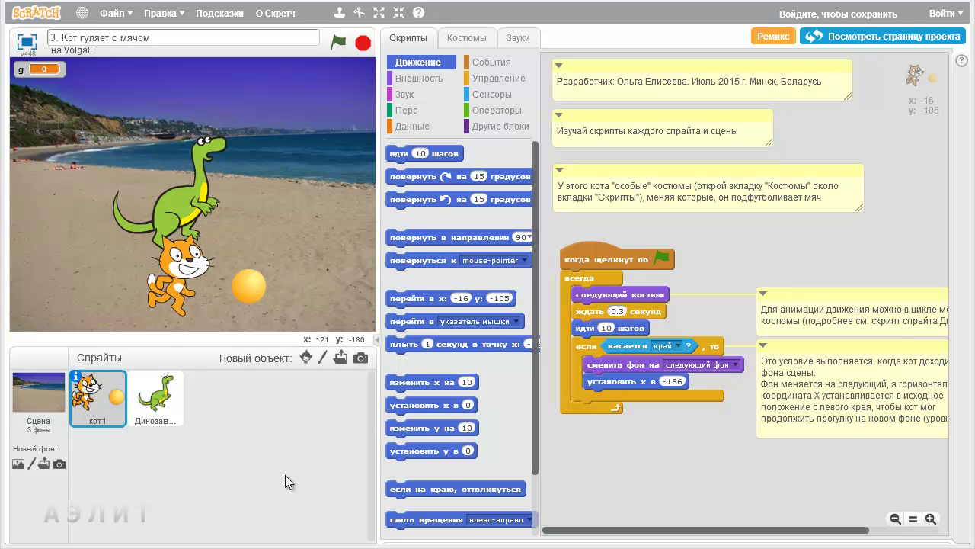
- Examine the scripts and notes of the dinosaur, the cat sprite кот1 and the stage, and return to кот1
click(157, 397)
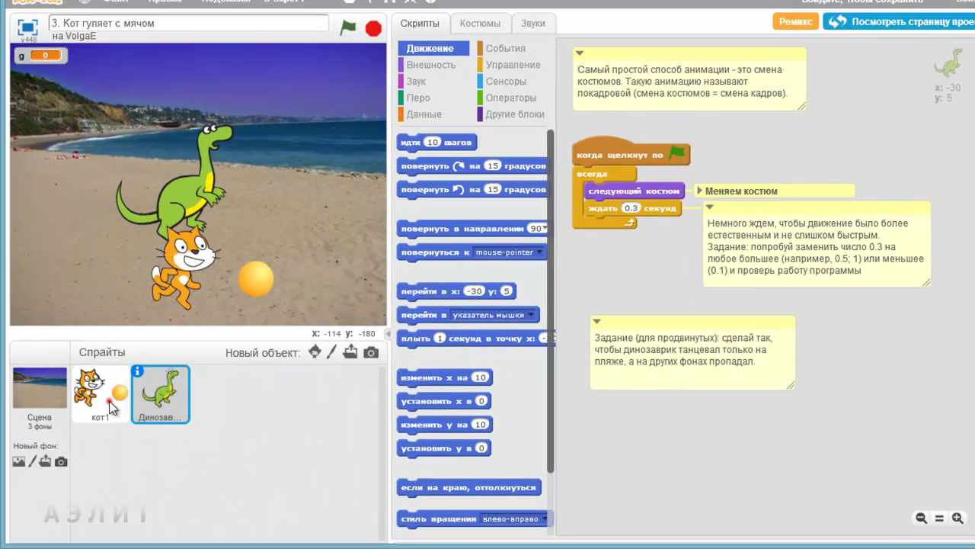
click(100, 393)
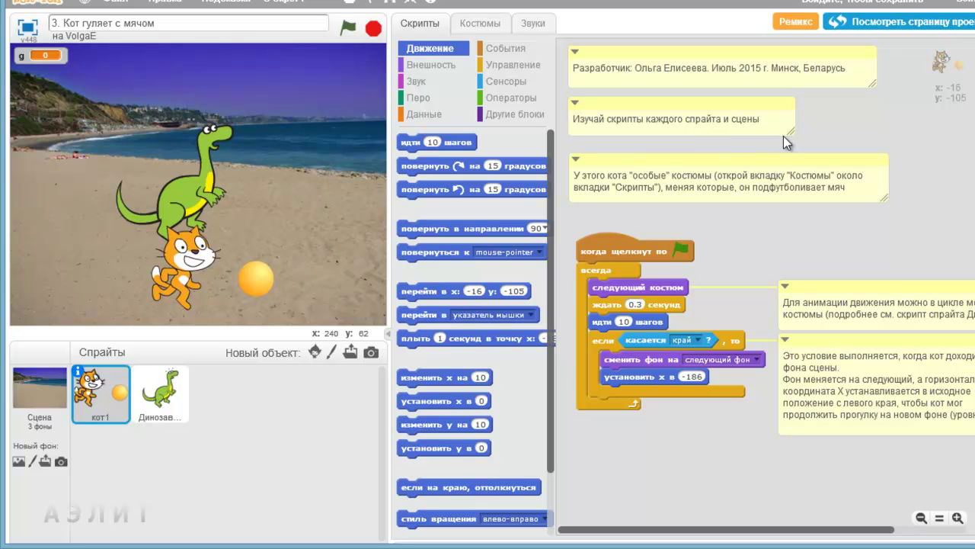
click(42, 392)
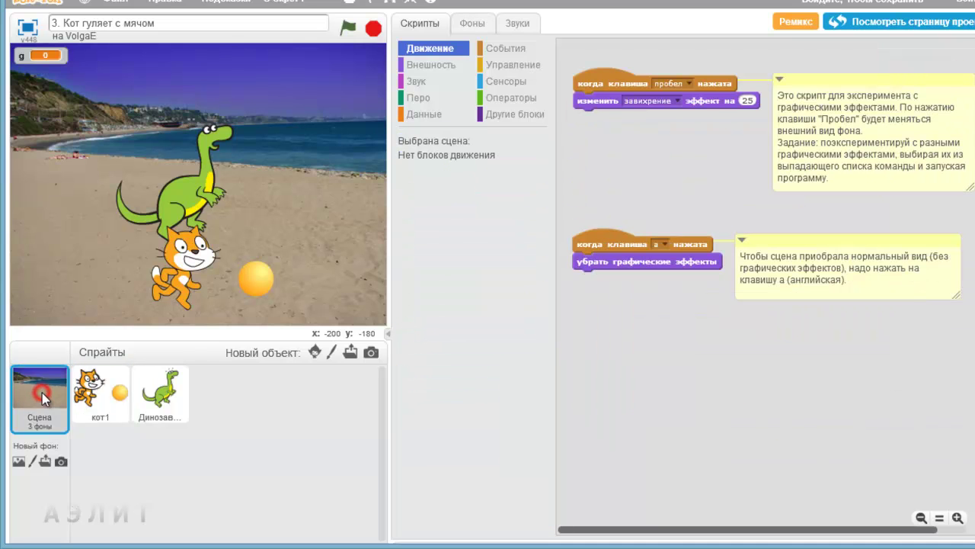
click(100, 393)
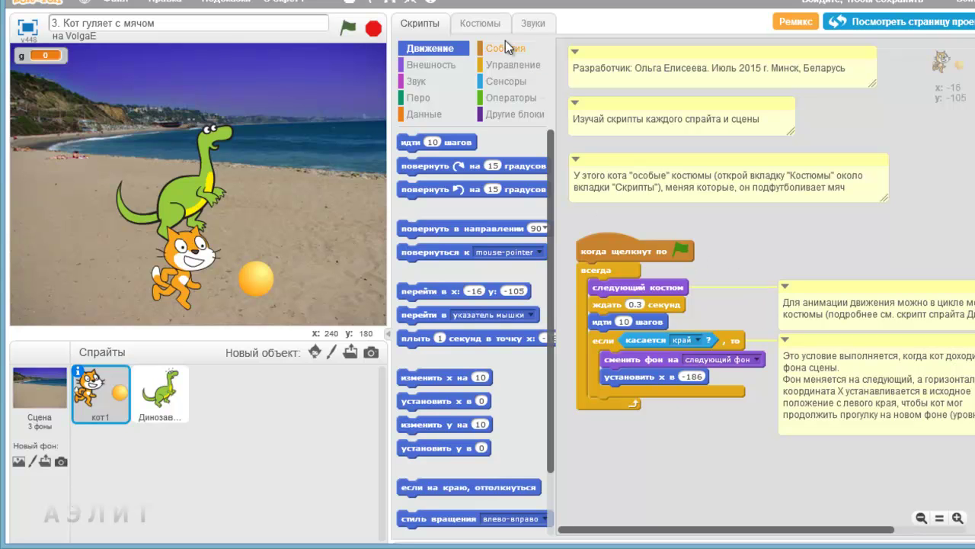
- Compare costume1 and costume2 of the cat sprite кот1, and look into the sprite library without choosing anything
click(463, 24)
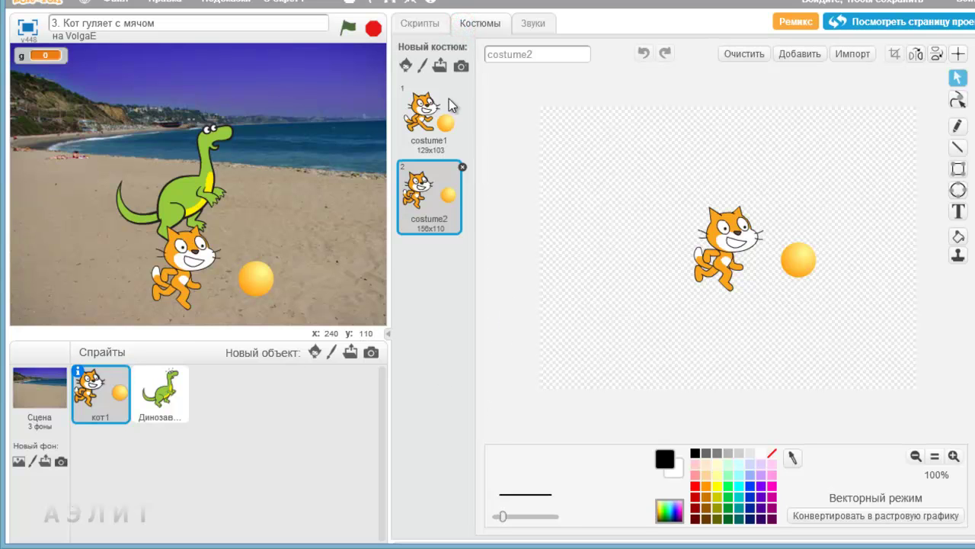
click(445, 125)
click(445, 196)
click(435, 123)
click(418, 197)
click(317, 352)
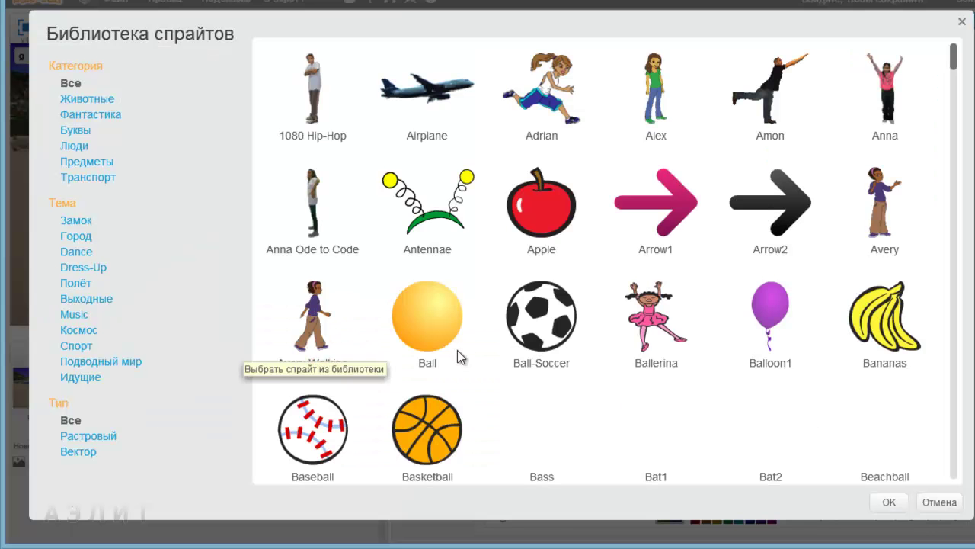
click(934, 502)
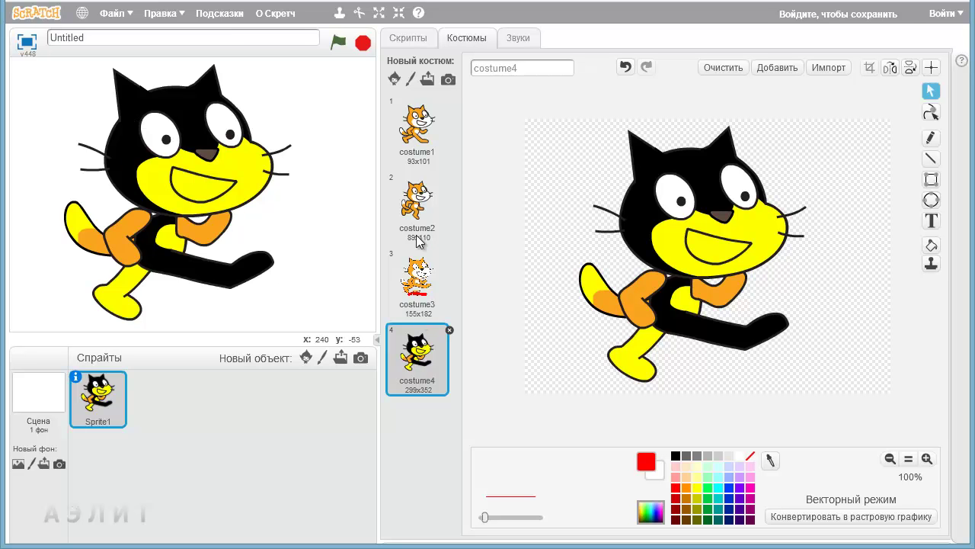
- In the Untitled project, compare the bitmap costume3 with the vector costume4, and delete both from Sprite1
click(411, 270)
click(415, 358)
click(419, 276)
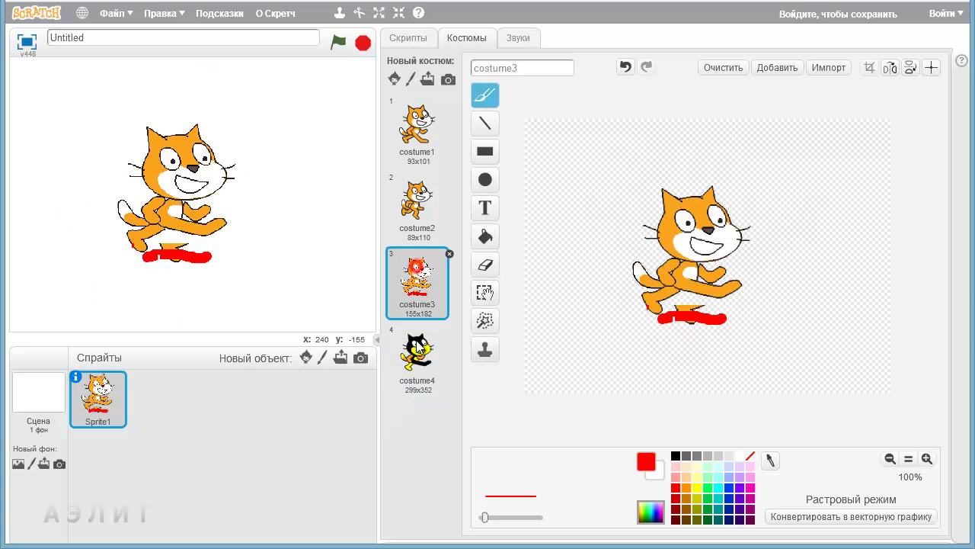
click(418, 369)
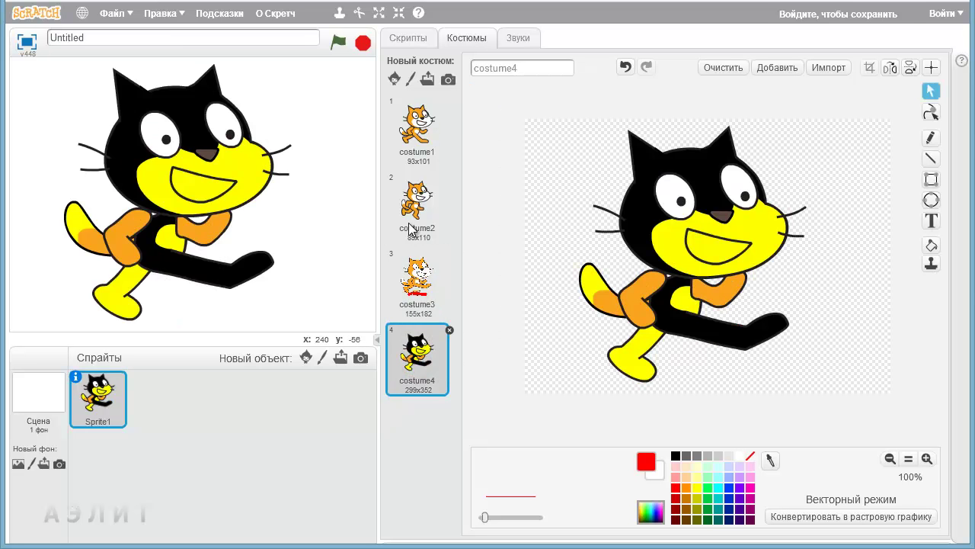
click(411, 283)
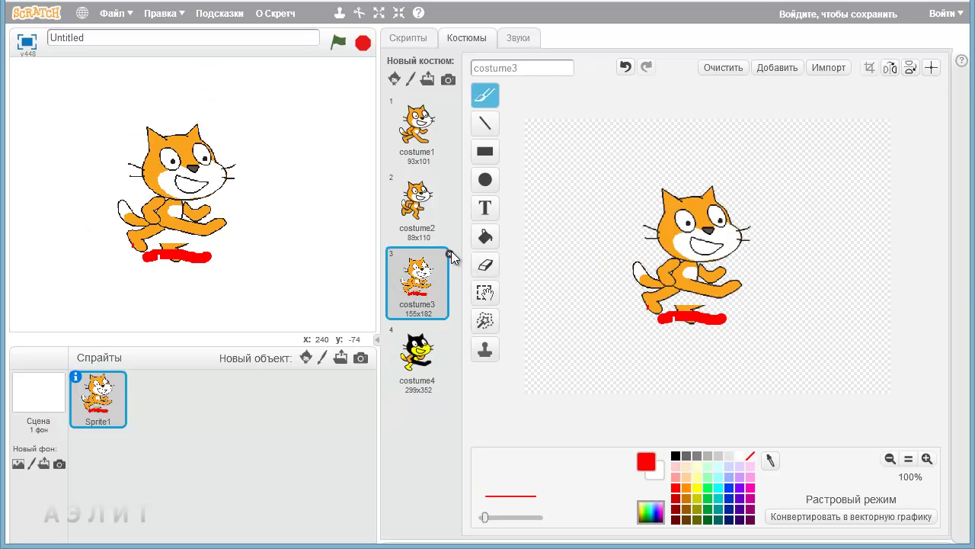
click(450, 253)
click(443, 273)
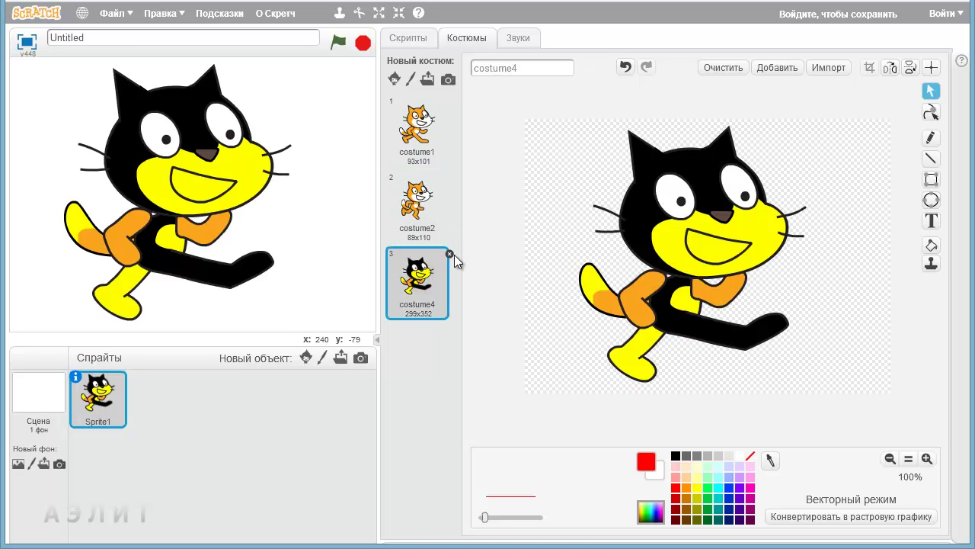
click(451, 254)
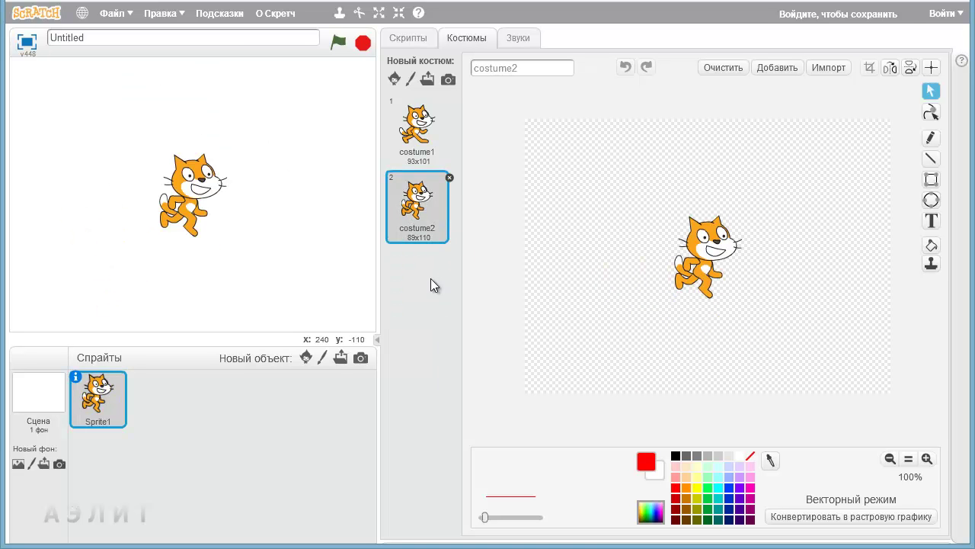
- Compare the cat's poses in costume1 and costume2, and return to costume1
click(410, 131)
click(411, 187)
click(408, 137)
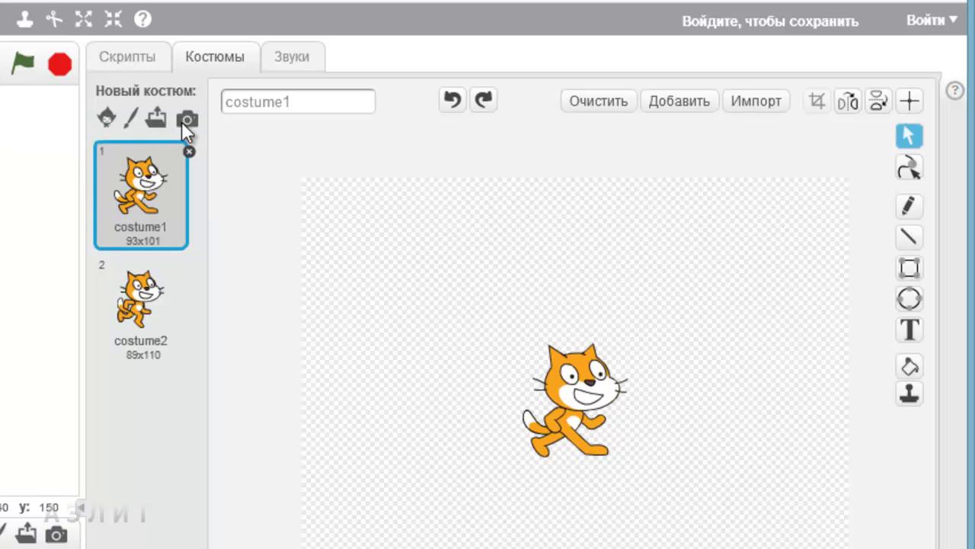
- Add the apple costume from the library's vector images to Sprite1, and delete it again
click(106, 118)
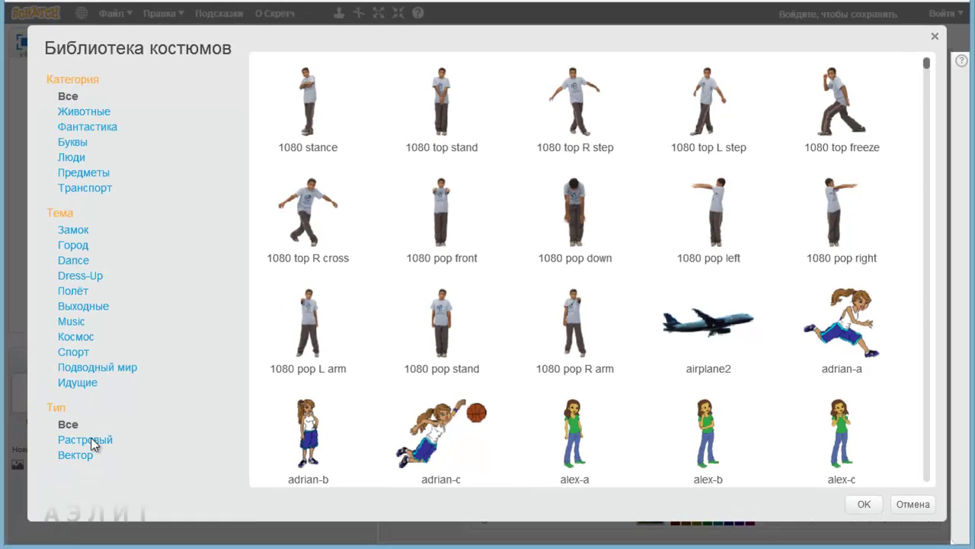
click(82, 455)
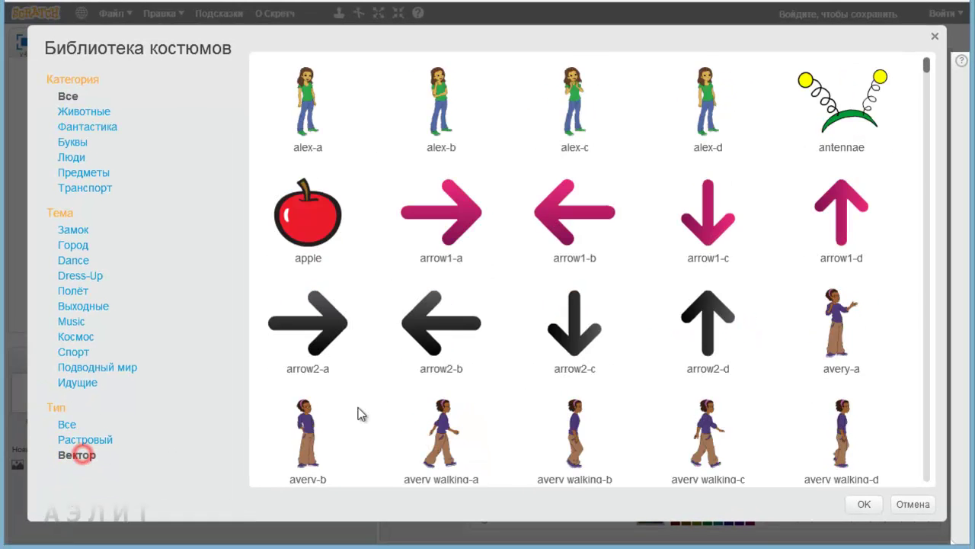
click(317, 227)
click(863, 504)
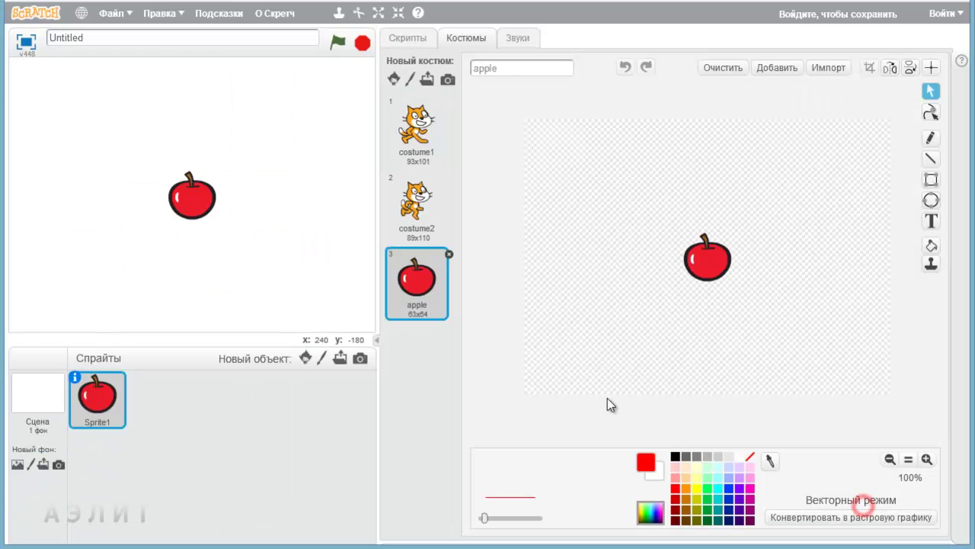
click(421, 211)
click(408, 270)
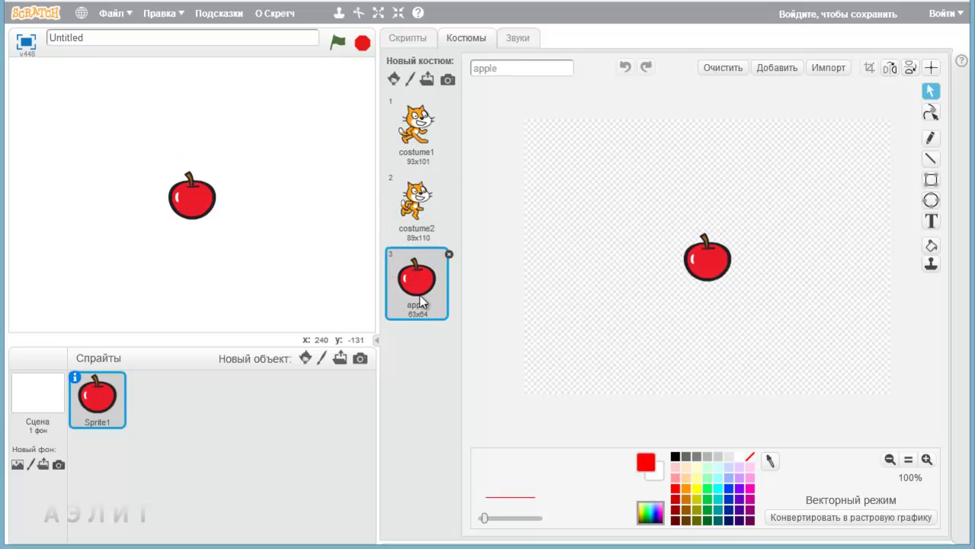
click(451, 252)
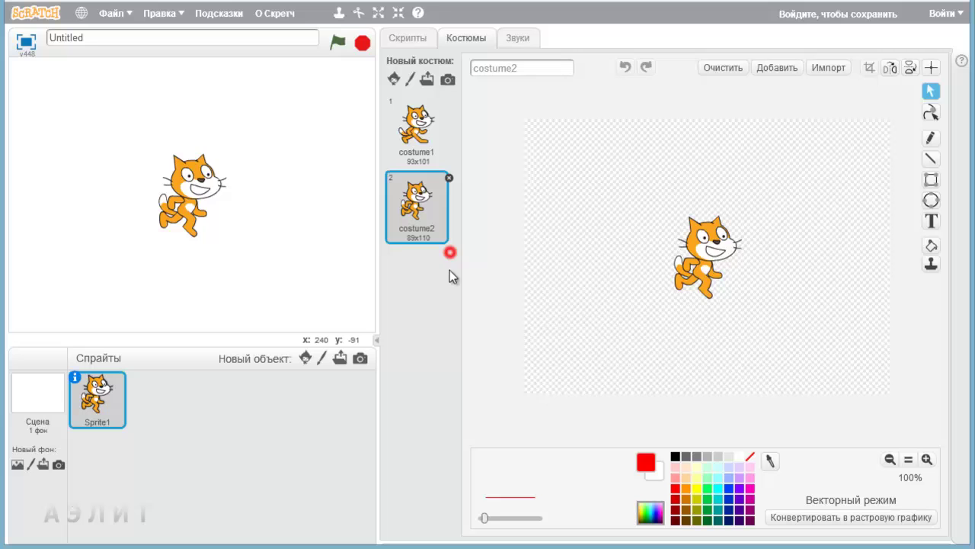
- Insert the blue ball-b from the library category Предметы into costume1, and place it in front of the cat's front foot
click(425, 133)
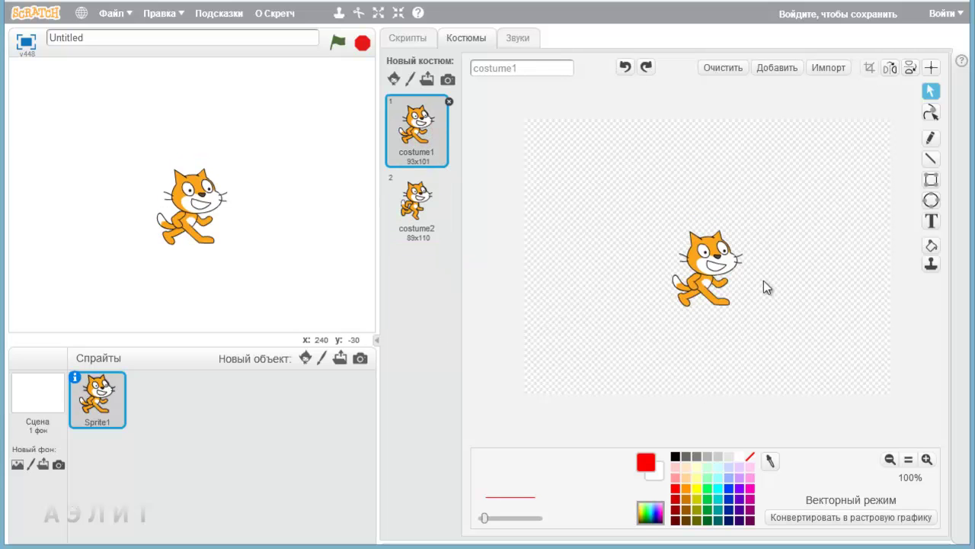
click(779, 69)
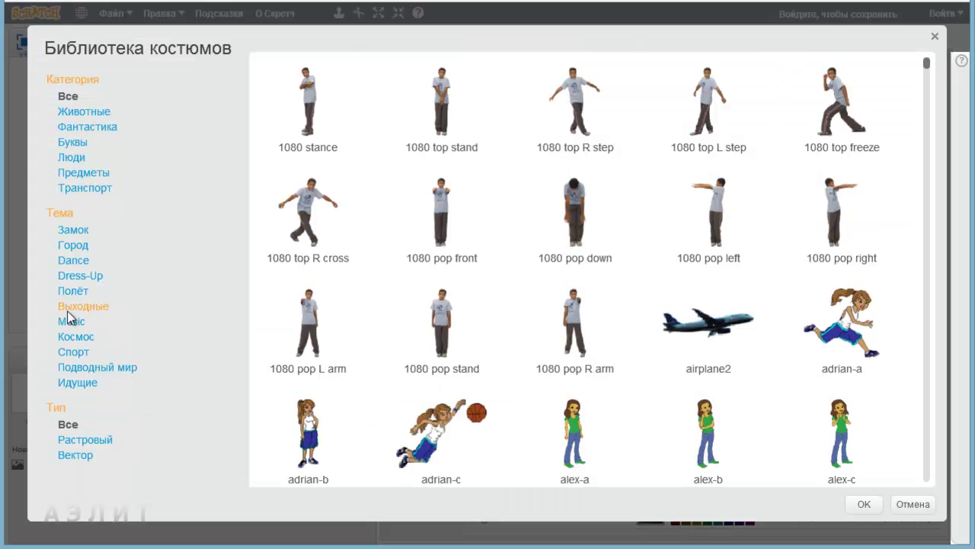
click(87, 173)
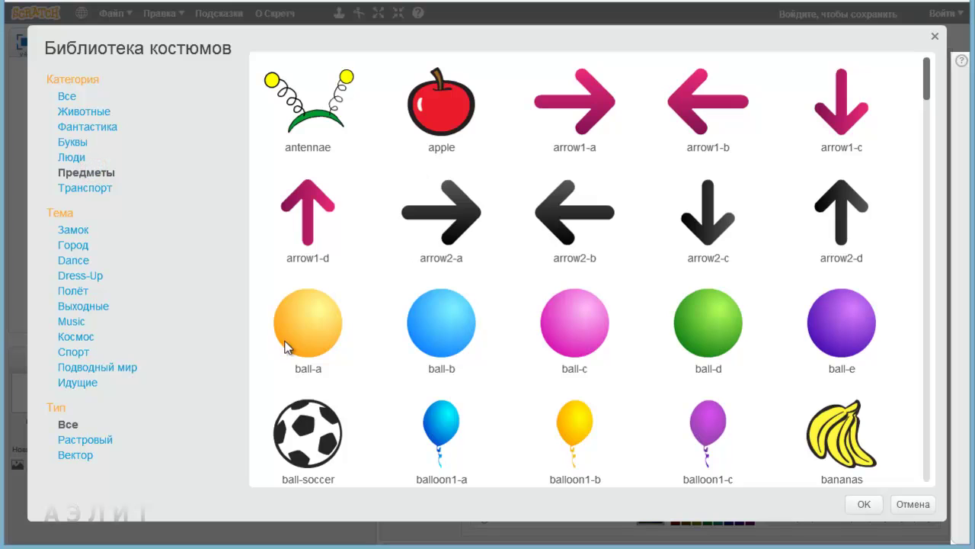
click(307, 324)
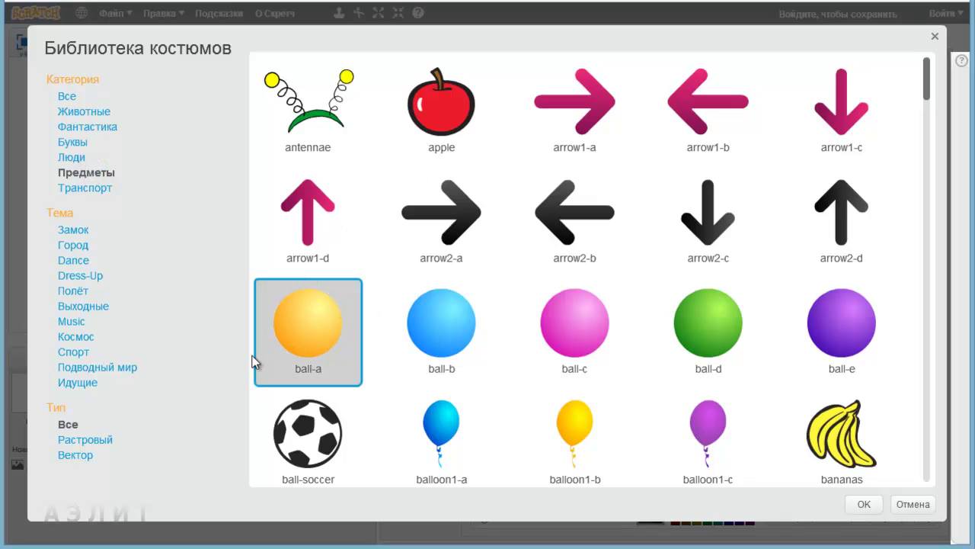
click(586, 342)
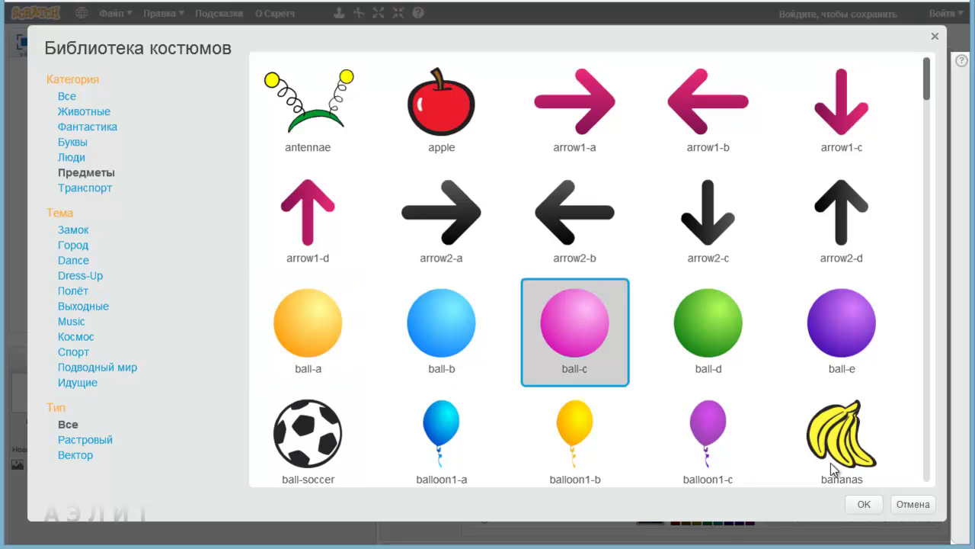
click(463, 328)
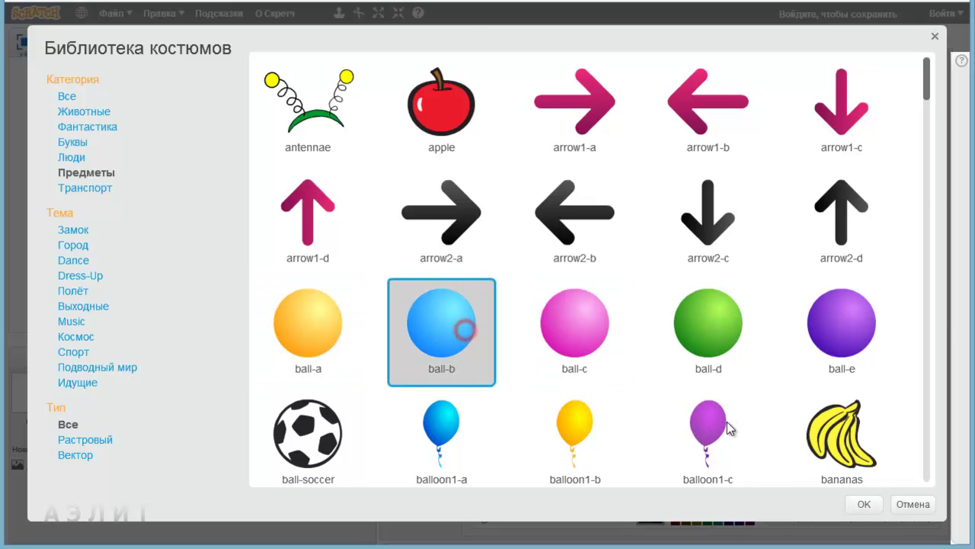
click(861, 505)
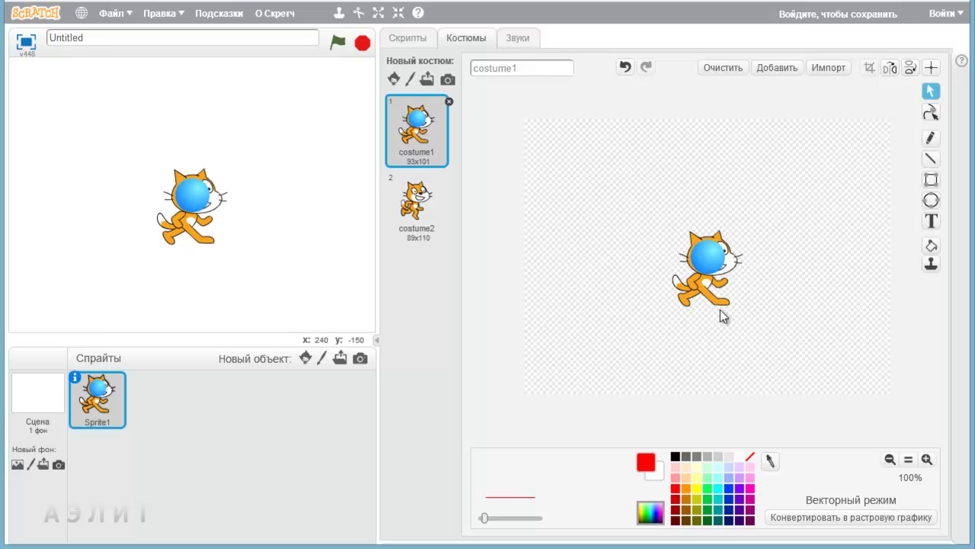
click(711, 263)
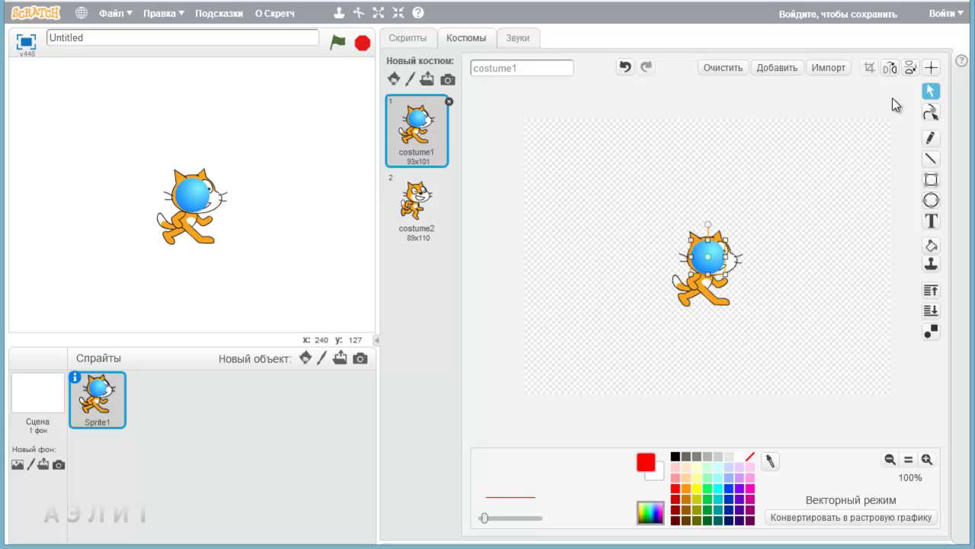
drag(715, 266, 759, 308)
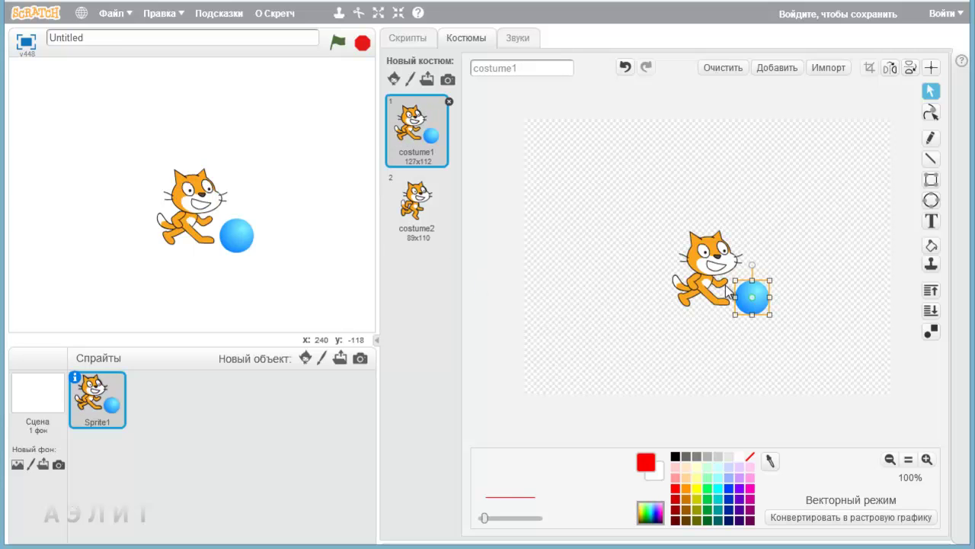
- Insert ball-b from the library category Предметы into costume2, and place it below and ahead of the cat
click(401, 221)
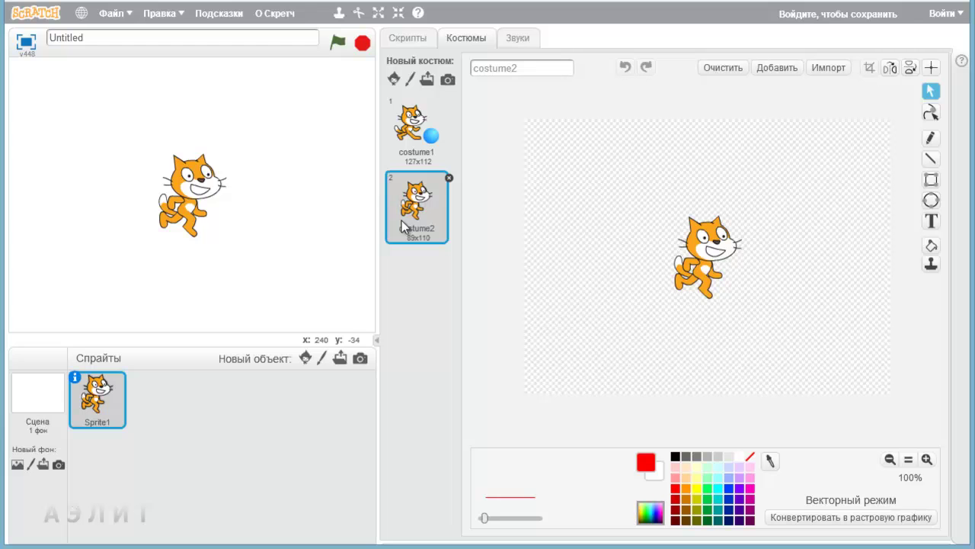
click(774, 67)
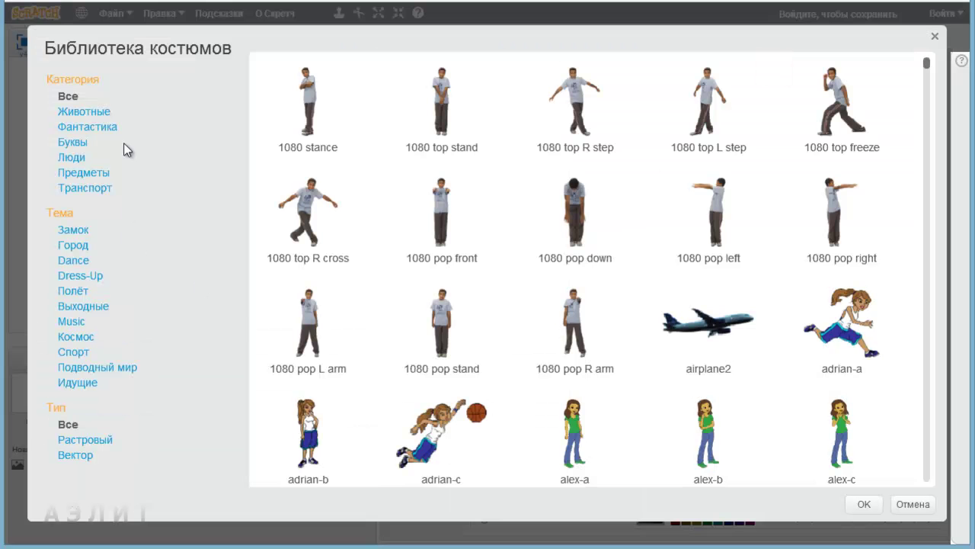
click(80, 172)
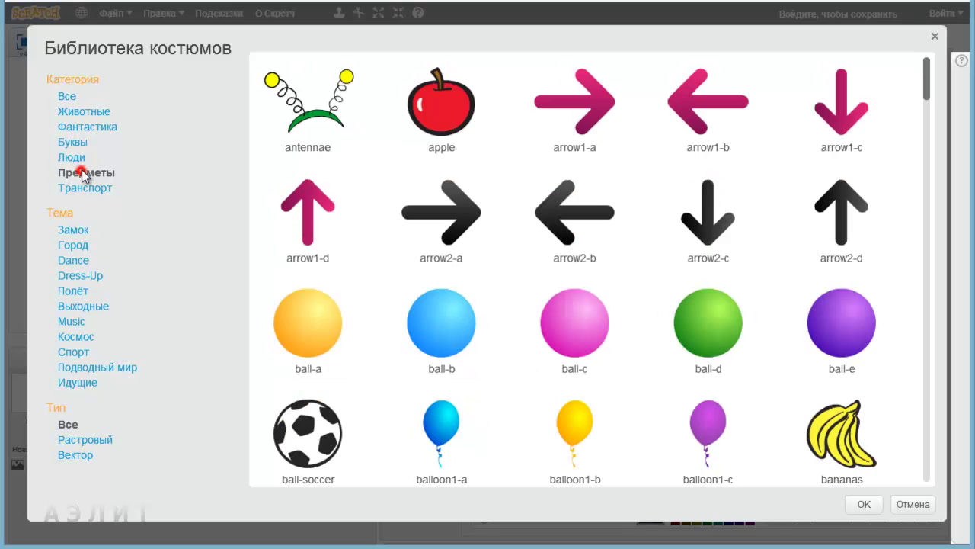
click(426, 335)
click(864, 503)
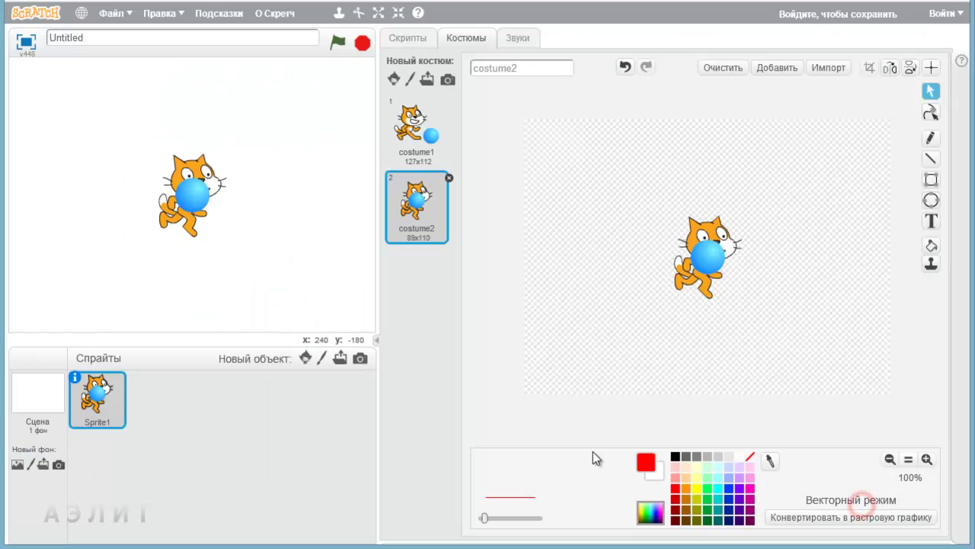
drag(712, 259, 759, 301)
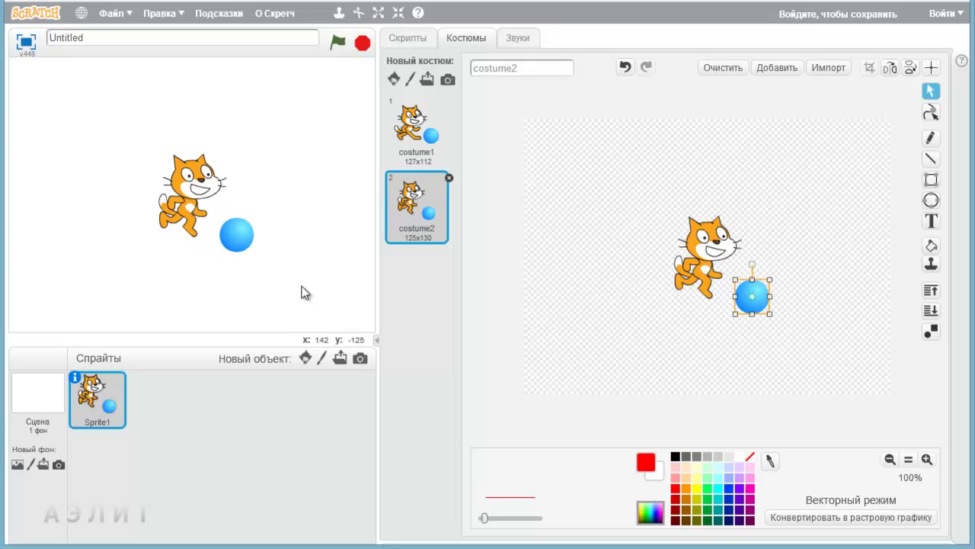
- Alternate between costume1 and costume2 to compare the ball's position relative to the cat
click(413, 131)
click(410, 192)
click(413, 131)
click(408, 208)
click(418, 133)
click(419, 200)
click(418, 131)
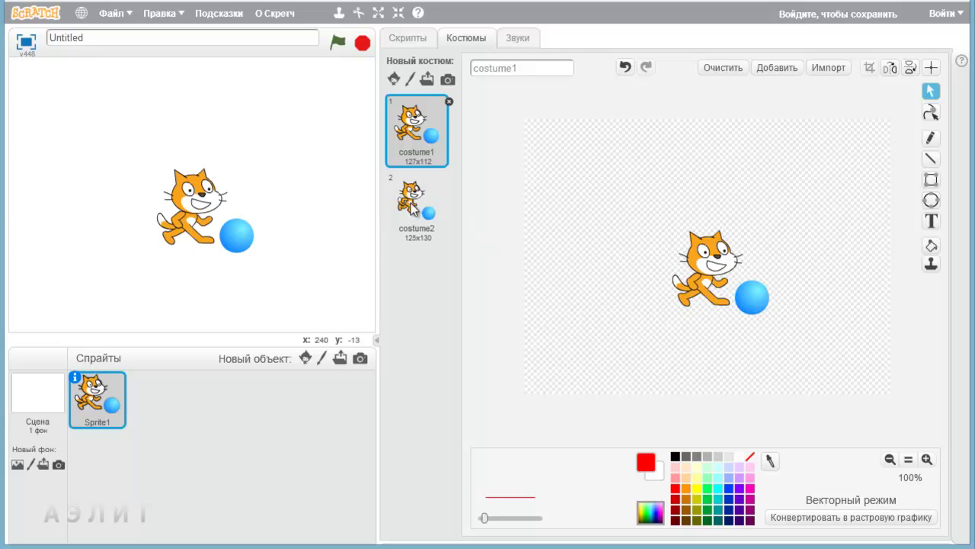
- Move the ball in costume2 right up to the cat's paw, and the ball in costume1 farther ahead of the cat and slightly higher
click(420, 212)
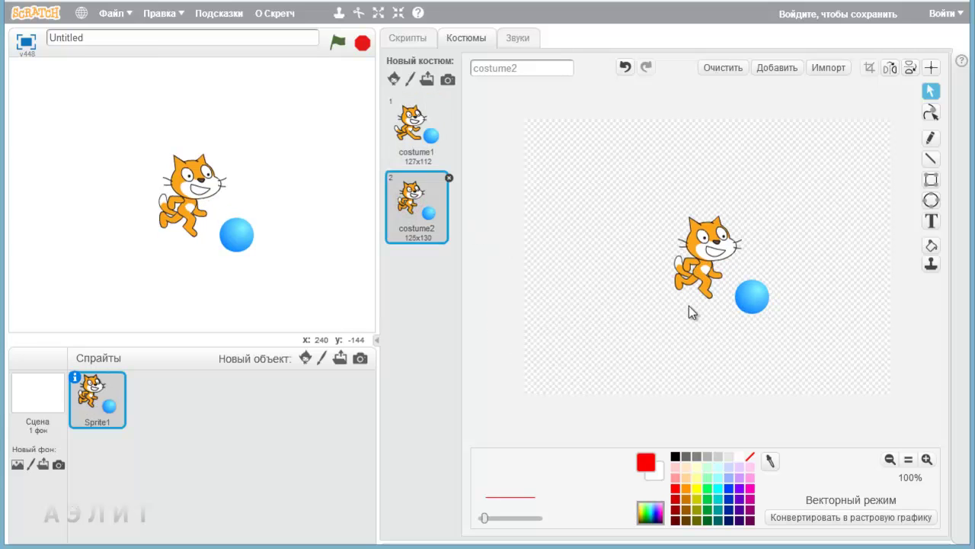
drag(753, 301, 746, 290)
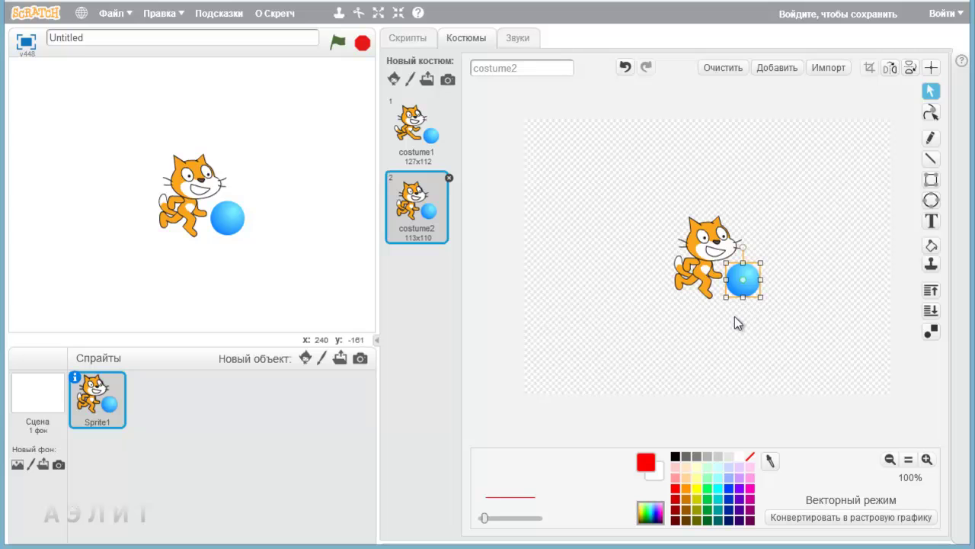
drag(753, 286, 750, 291)
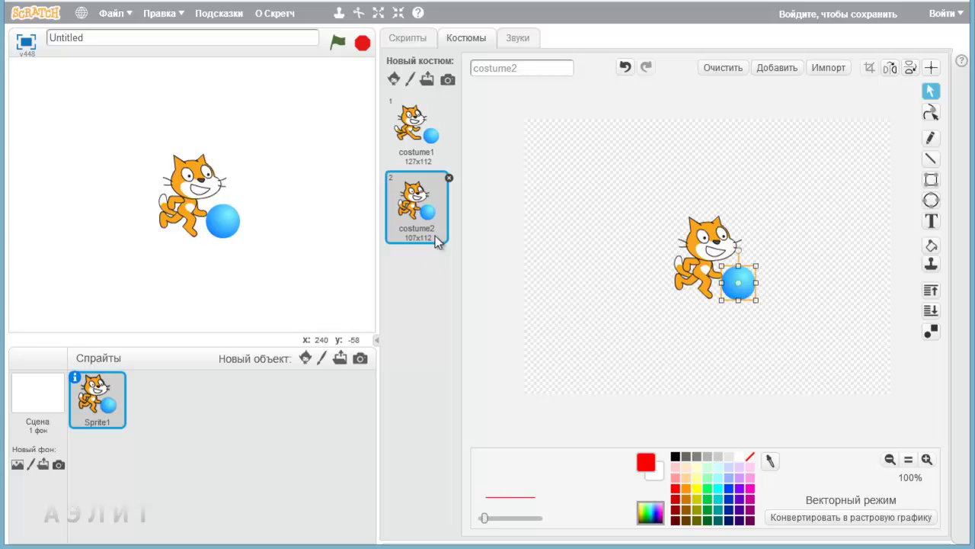
click(417, 124)
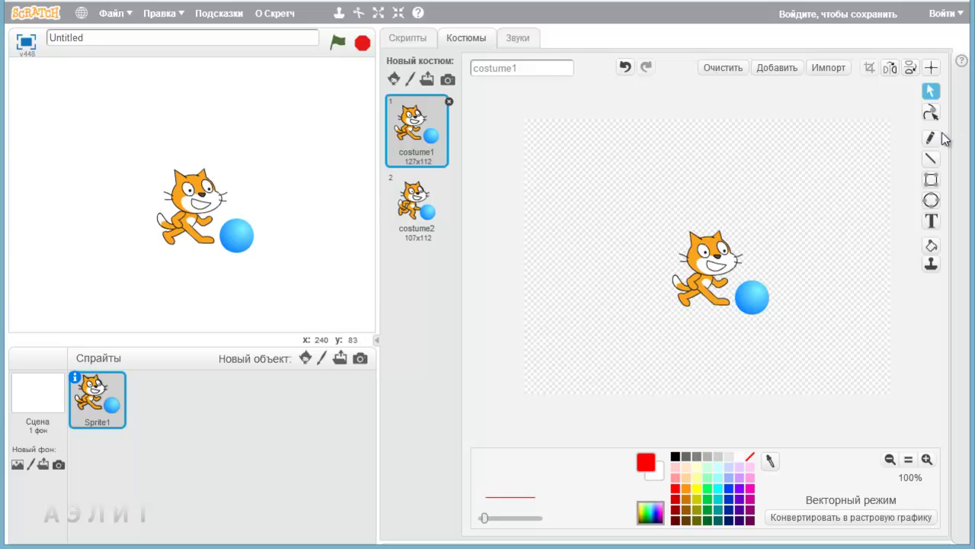
drag(749, 295, 788, 275)
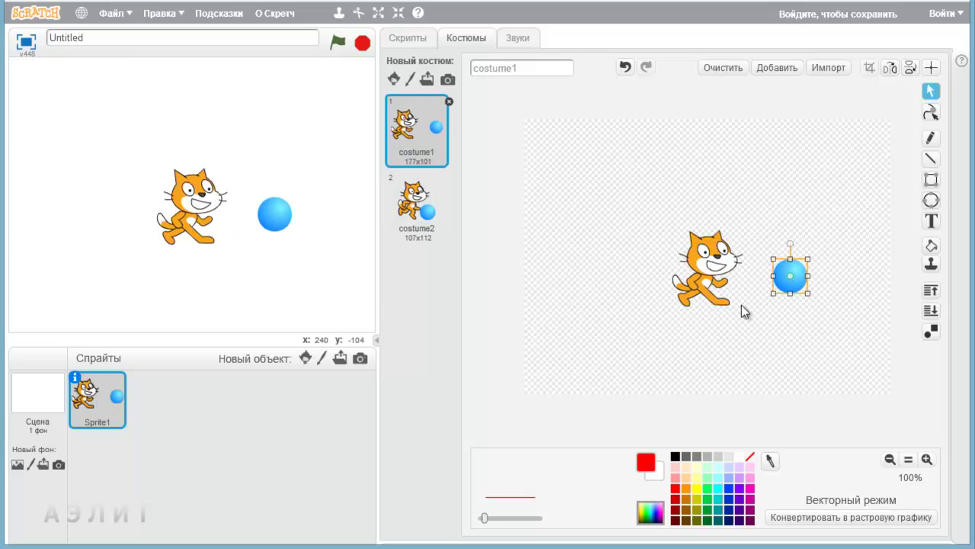
- Switch repeatedly between costume1 and costume2 to check the motion of the cat kicking the ball
click(413, 214)
click(415, 155)
click(413, 212)
click(407, 126)
click(412, 215)
click(415, 145)
click(412, 213)
click(417, 141)
click(417, 219)
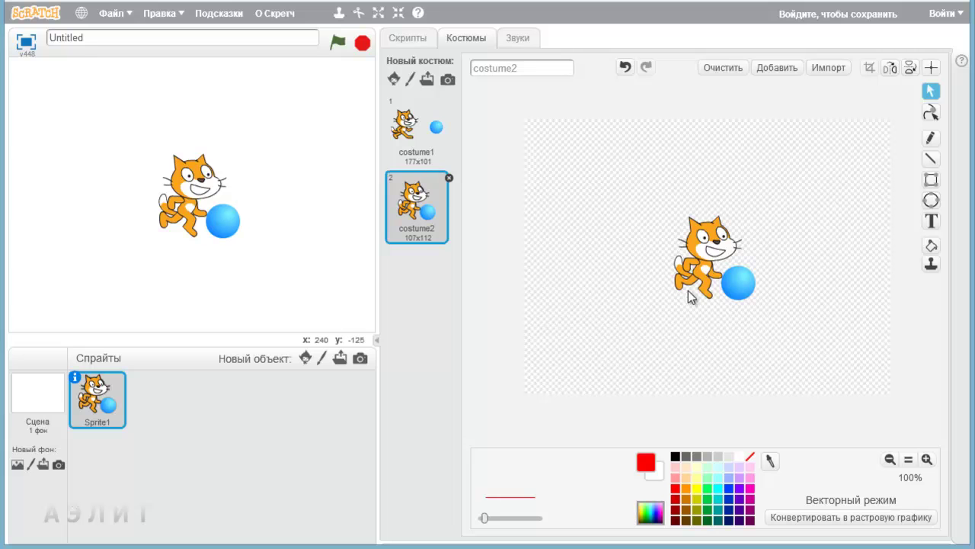
- Move the ball in costume2 slightly higher and a little farther ahead of the cat's paw
click(409, 129)
click(427, 221)
click(743, 291)
drag(738, 283, 742, 277)
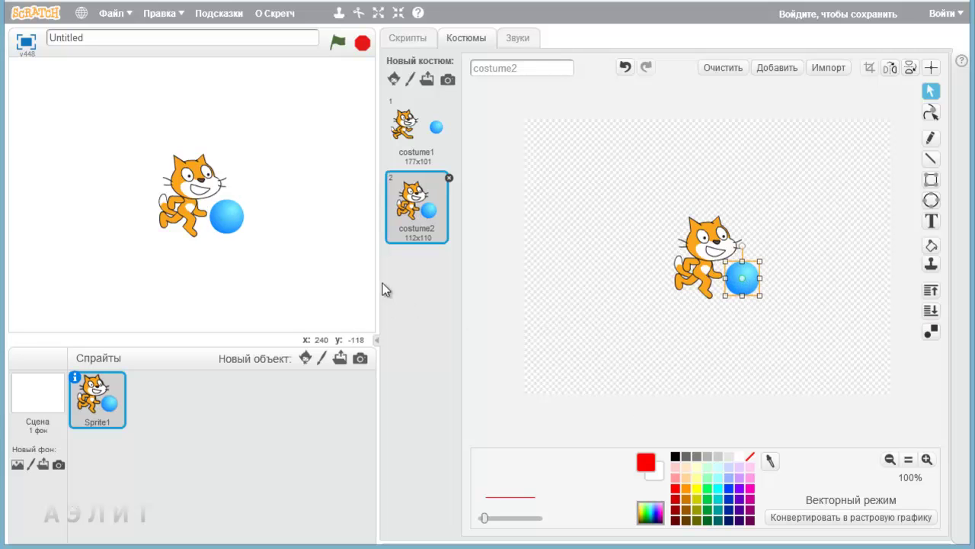
- Alternate between costume1 and costume2 to check how the ball moves away from the cat and back
click(407, 126)
click(411, 199)
click(407, 126)
click(411, 199)
click(412, 131)
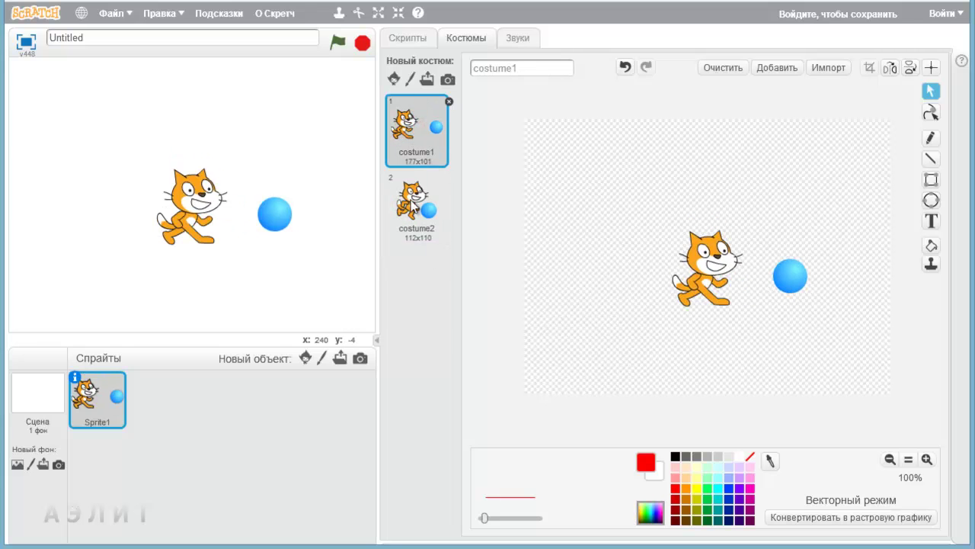
click(416, 208)
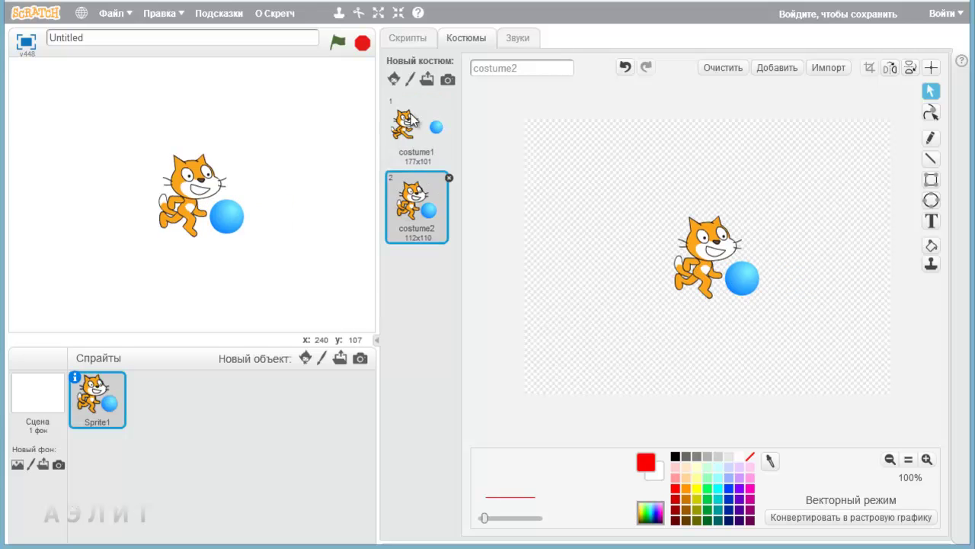
click(409, 129)
click(416, 192)
- Reposition the cat's script slightly in the workspace, and test-run the costume-switching loop with its 0.3-second wait
click(407, 38)
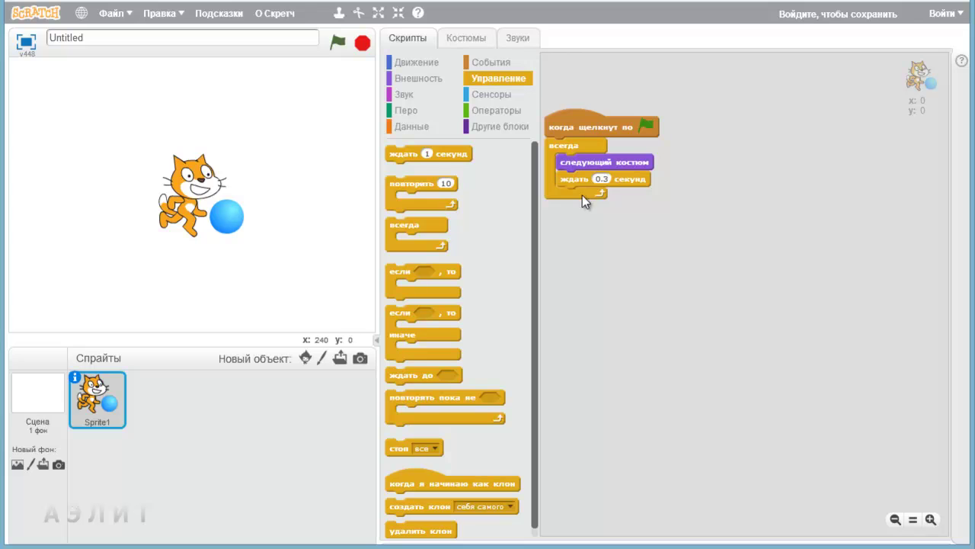
drag(583, 134, 598, 99)
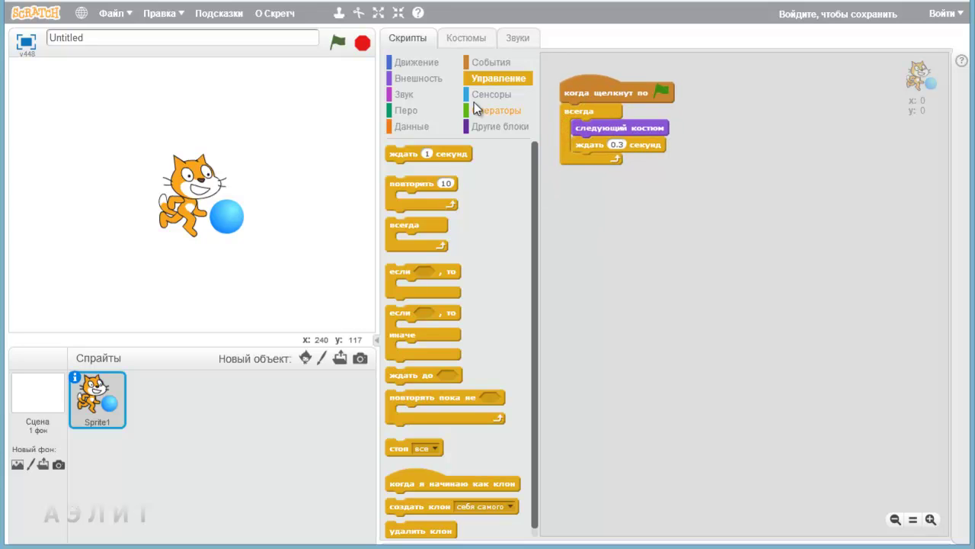
click(338, 43)
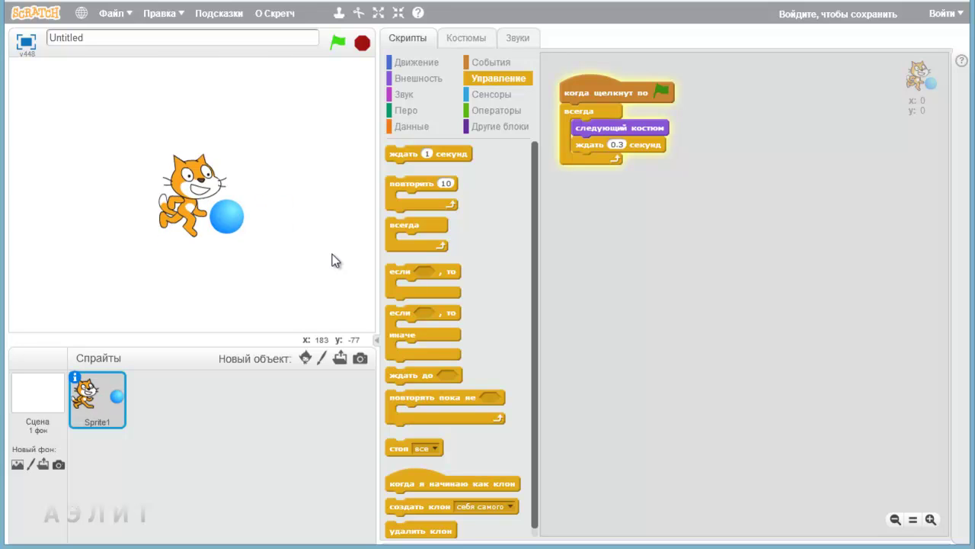
click(362, 43)
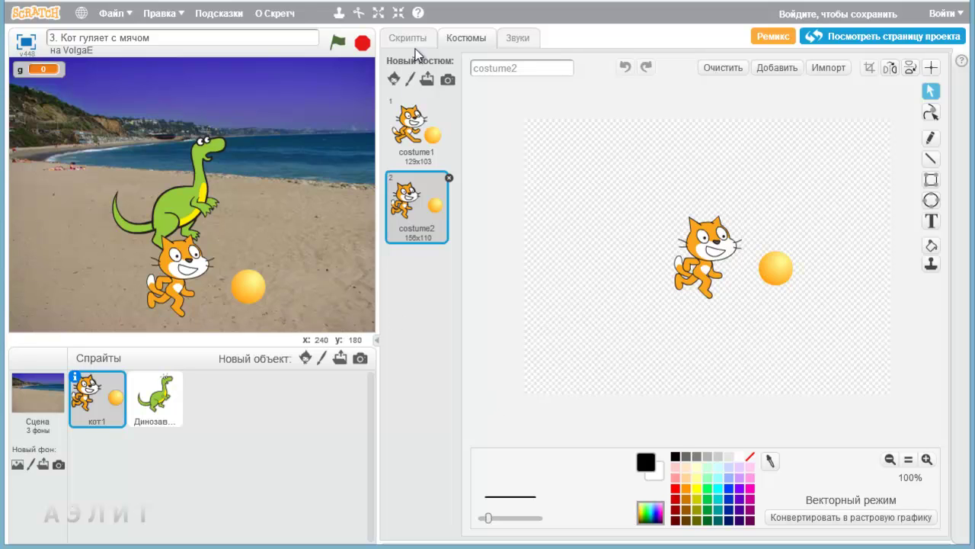
- Following the sample cat's script, add "идти 10 шагов" after the wait inside the loop, and run it with the cat starting at the stage's left side
click(412, 40)
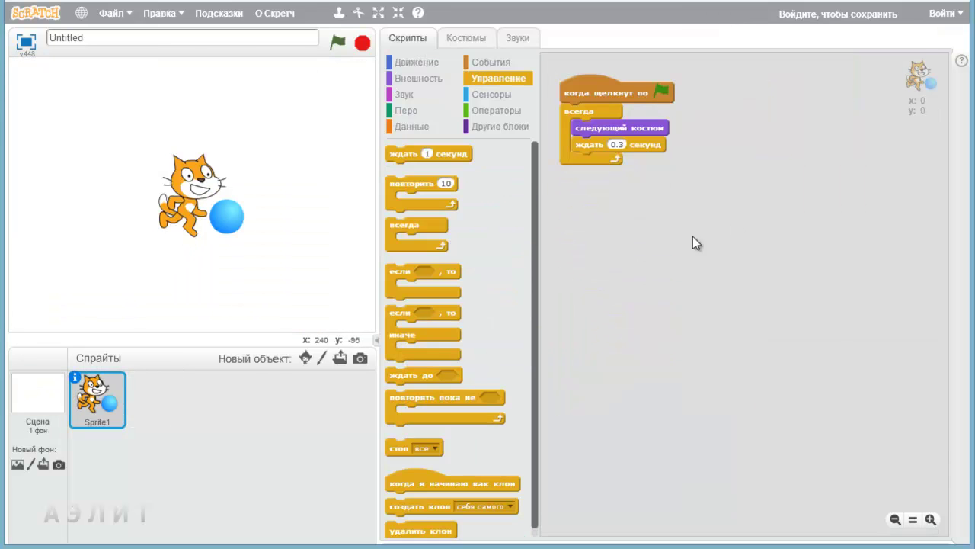
click(410, 67)
drag(398, 157, 589, 161)
drag(194, 181, 55, 206)
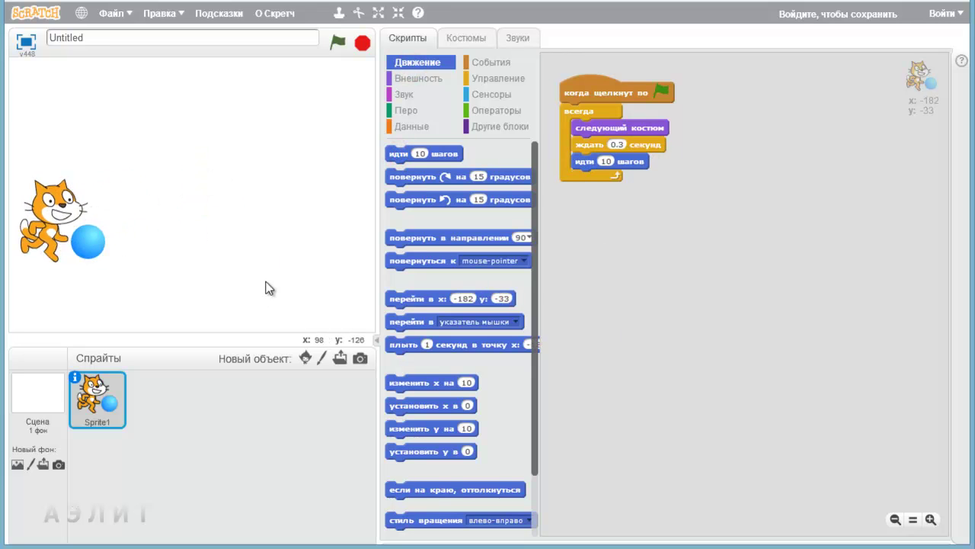
click(338, 42)
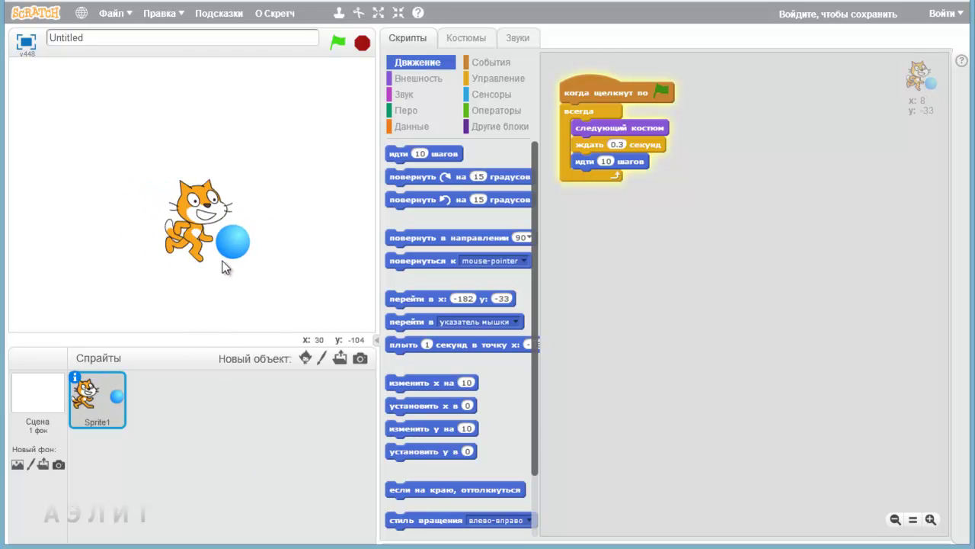
- Move the ball in costume1 closer to the cat and slightly higher, and run the script to test the kick
click(465, 38)
drag(798, 279, 778, 267)
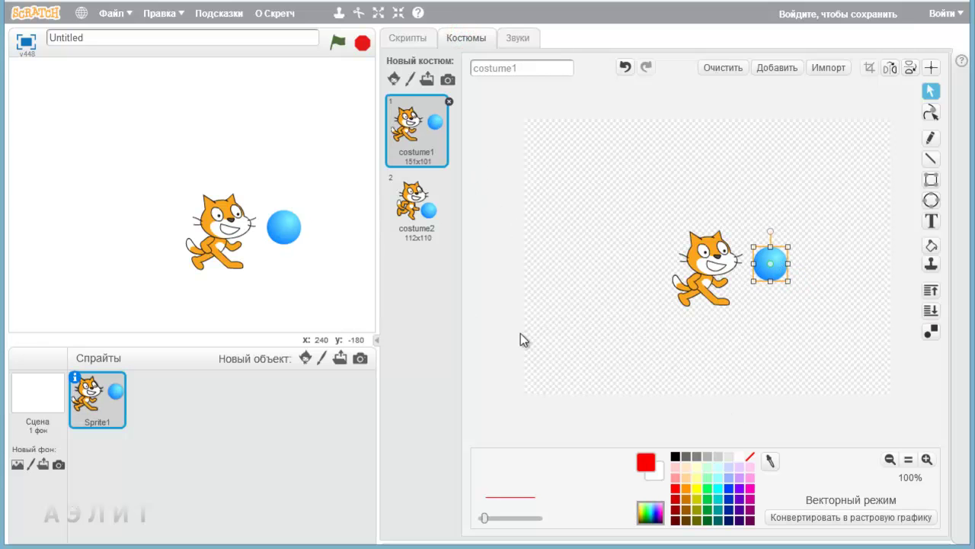
click(338, 42)
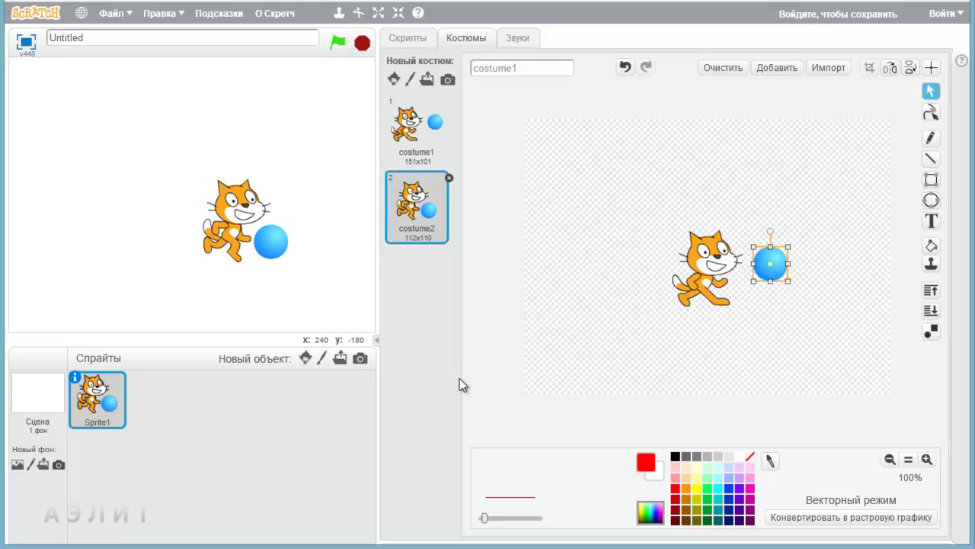
click(408, 37)
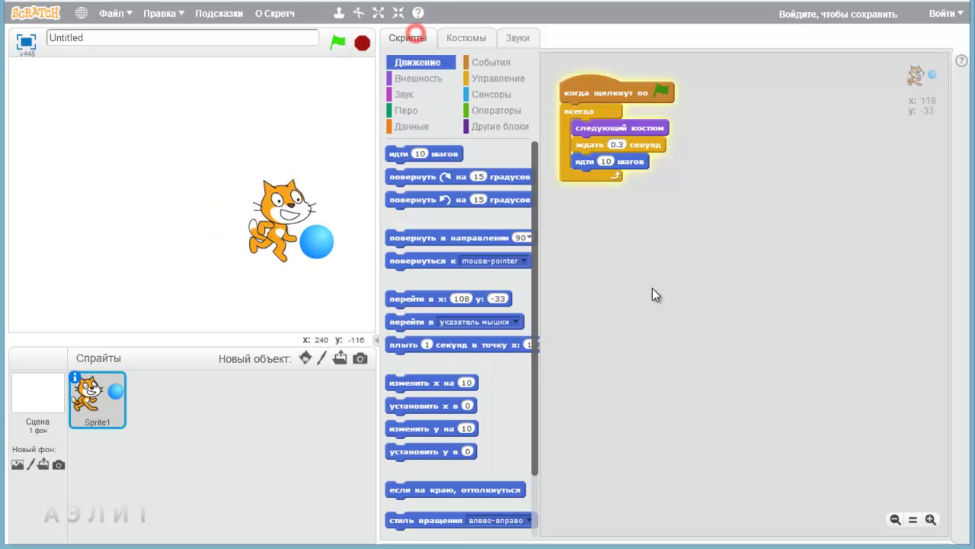
click(362, 43)
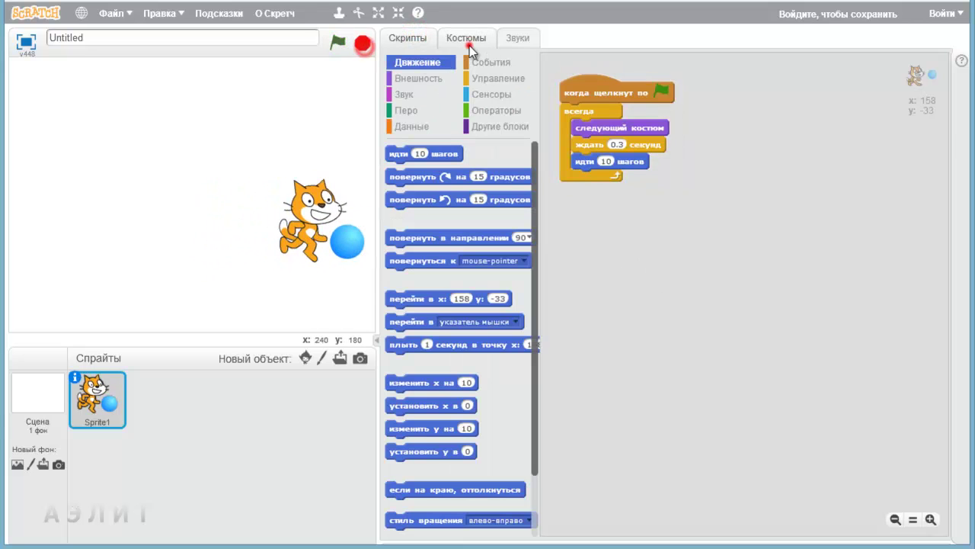
- Lower the cat slightly in costume2, and test-run the walk, returning the cat to the stage's left side
click(467, 39)
click(708, 255)
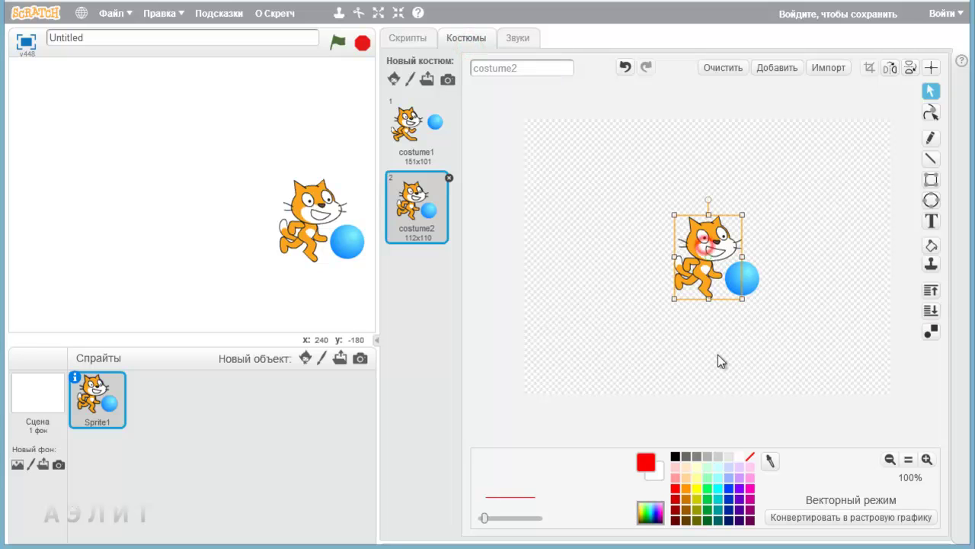
click(411, 143)
click(417, 195)
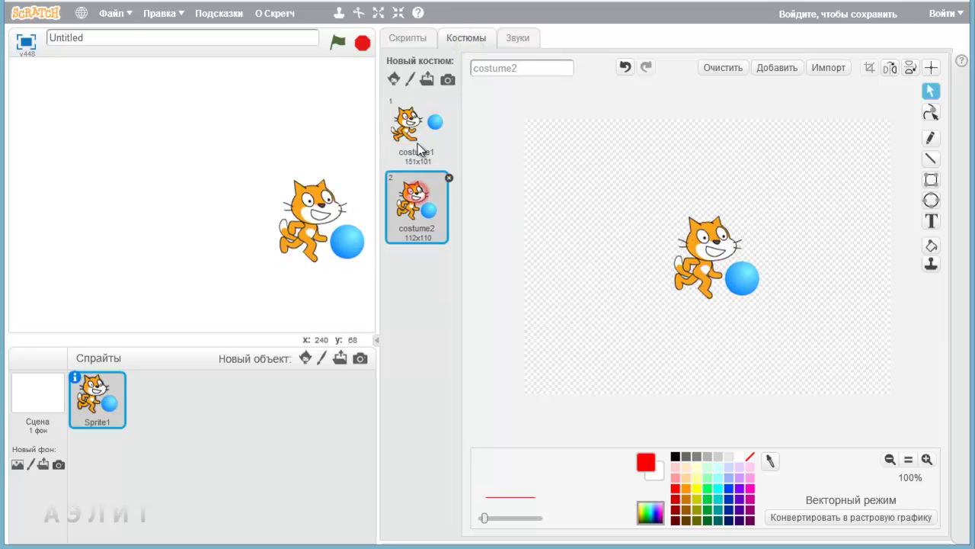
click(714, 249)
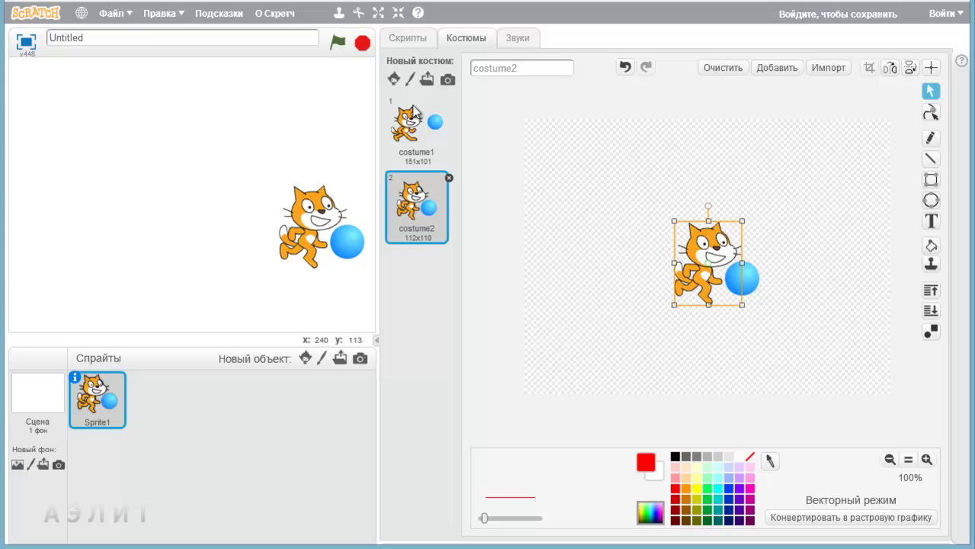
click(339, 43)
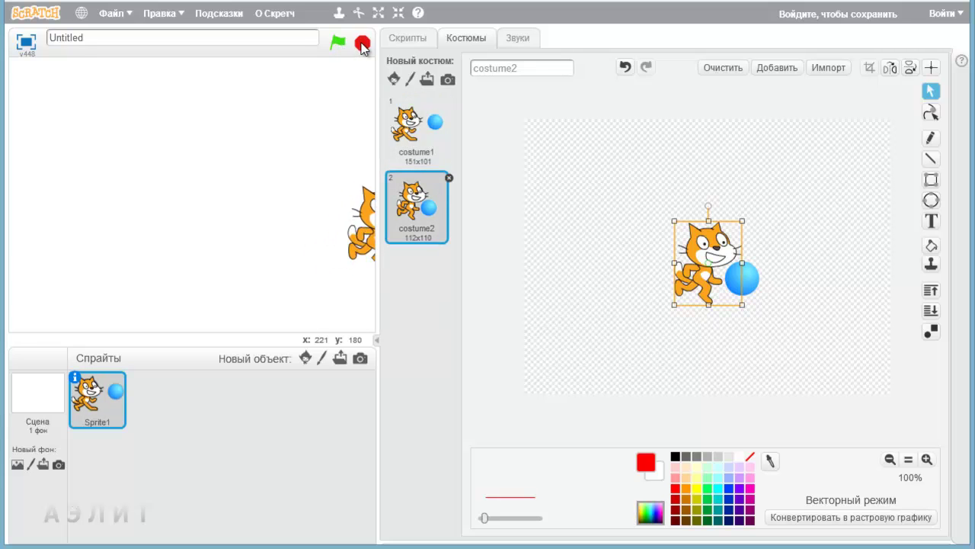
click(366, 241)
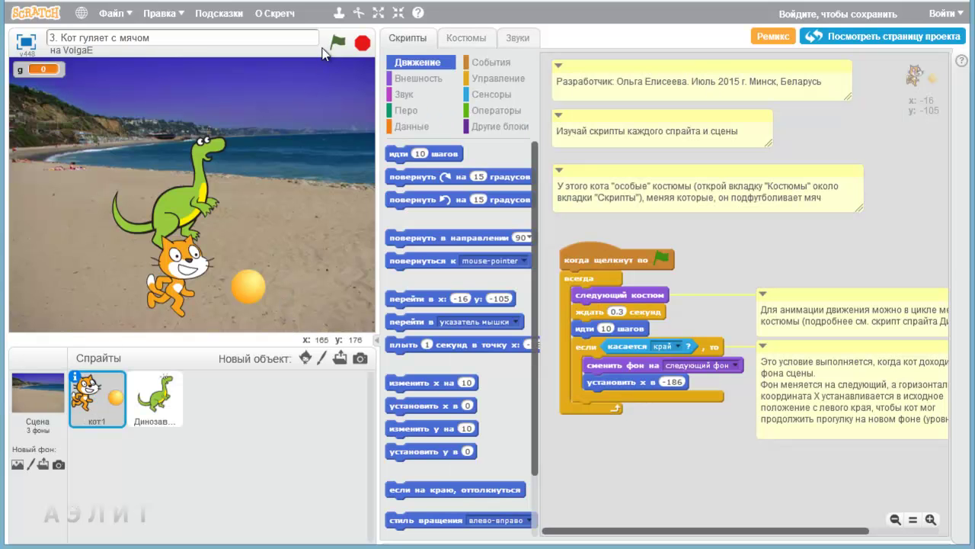
- Run the sample project "3. Кот гуляет с мячом" to watch the backdrop change when the cat reaches the edge
click(337, 43)
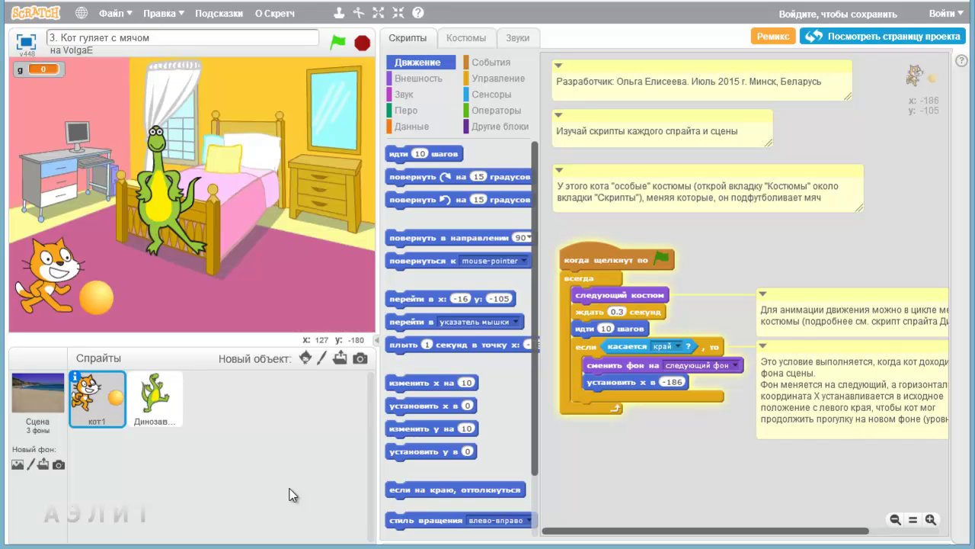
click(362, 43)
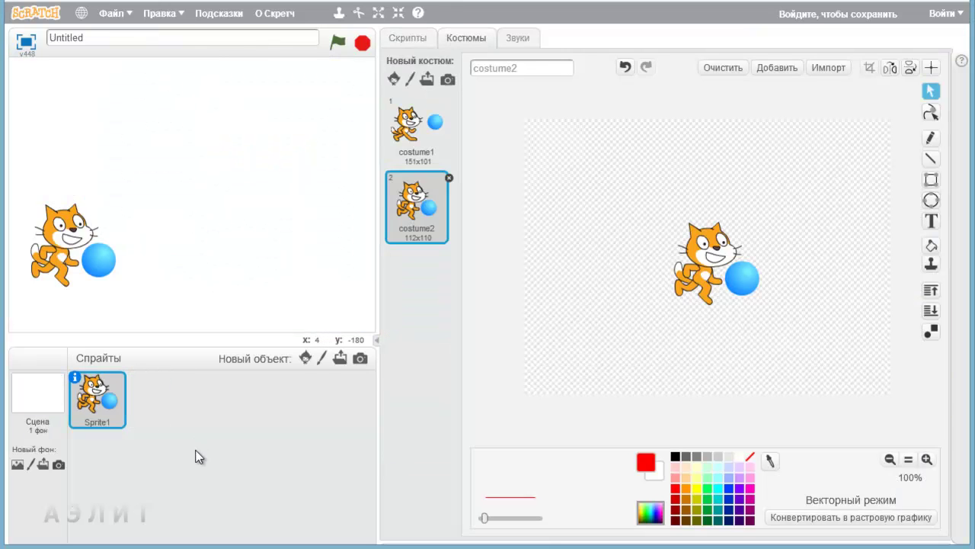
- Add the bedroom1 backdrop from the backdrop library to the stage of the untitled project
click(60, 404)
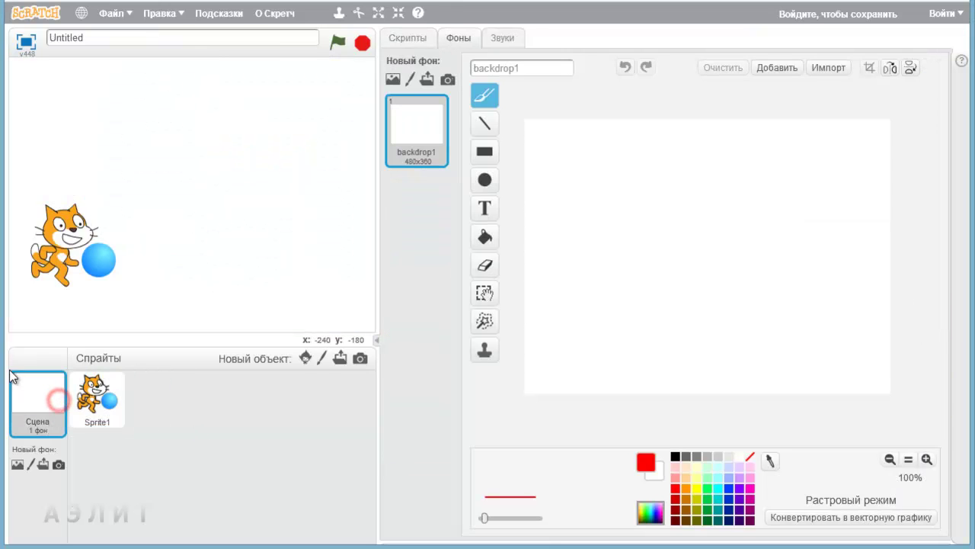
click(305, 357)
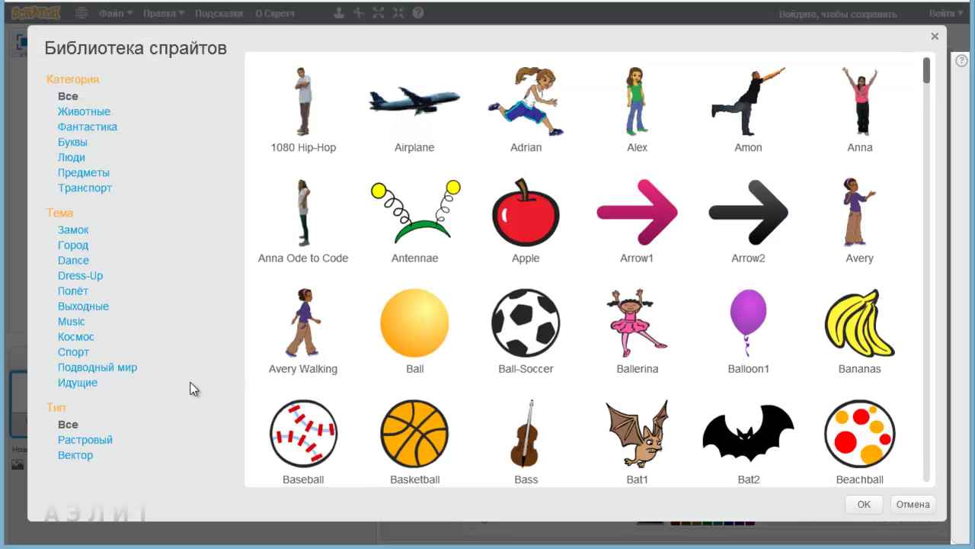
click(912, 504)
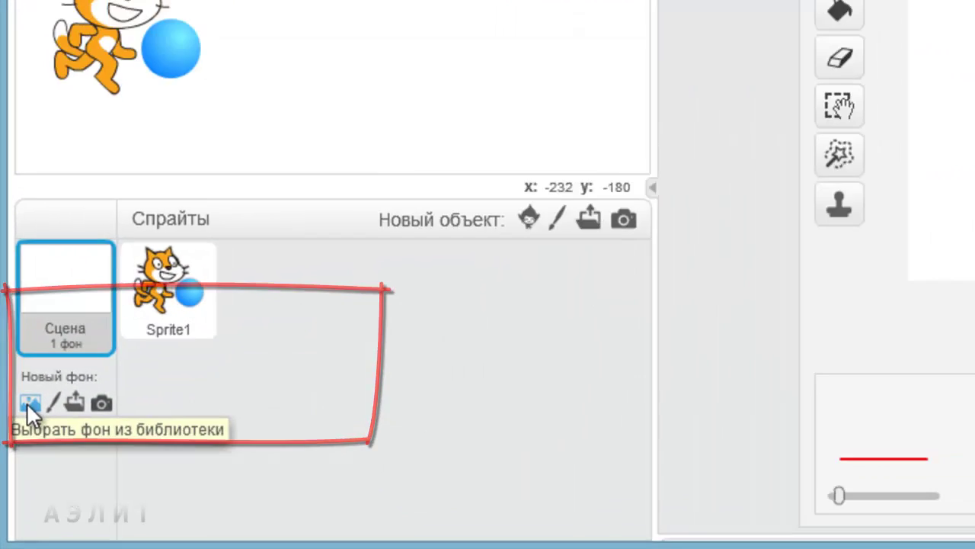
click(38, 358)
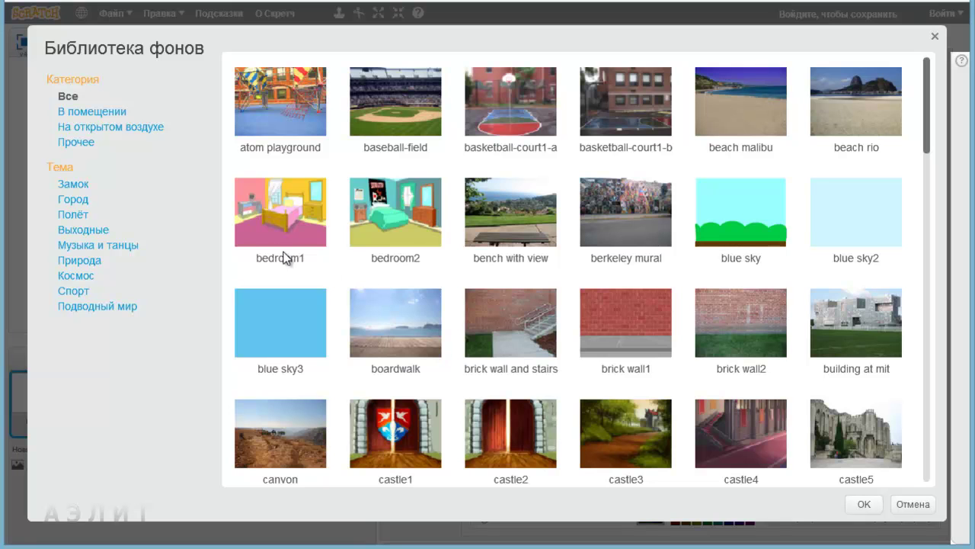
click(256, 220)
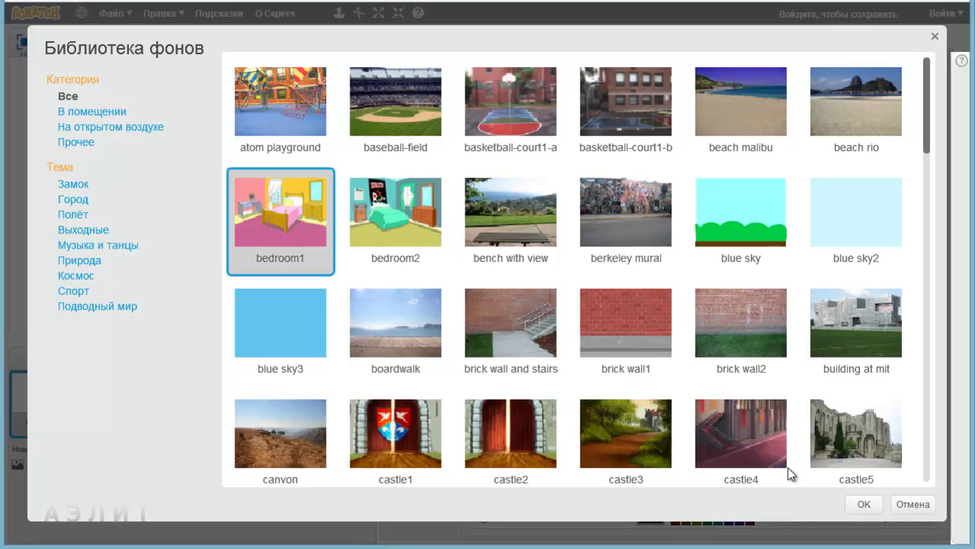
click(847, 504)
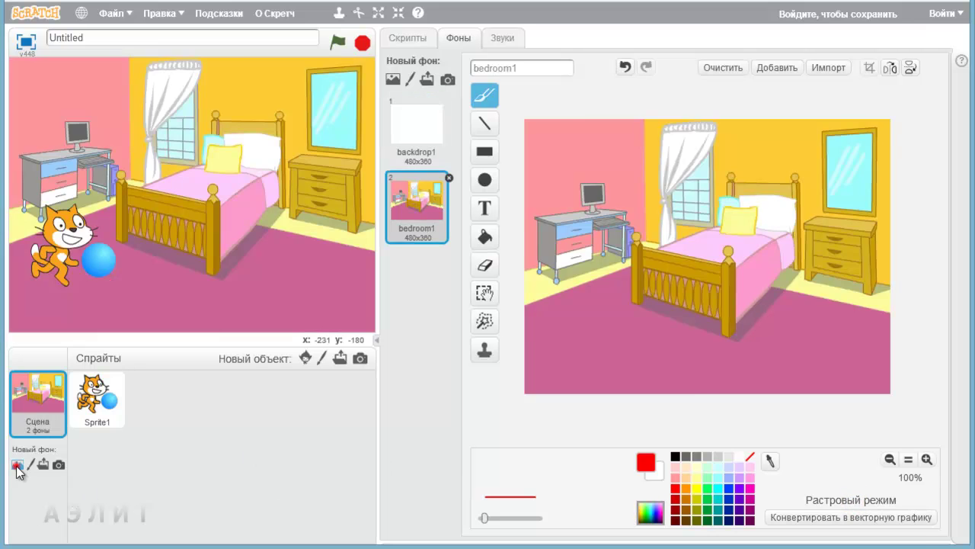
- Add the blue sky and boardwalk backdrops from the library to the stage
click(16, 465)
click(746, 240)
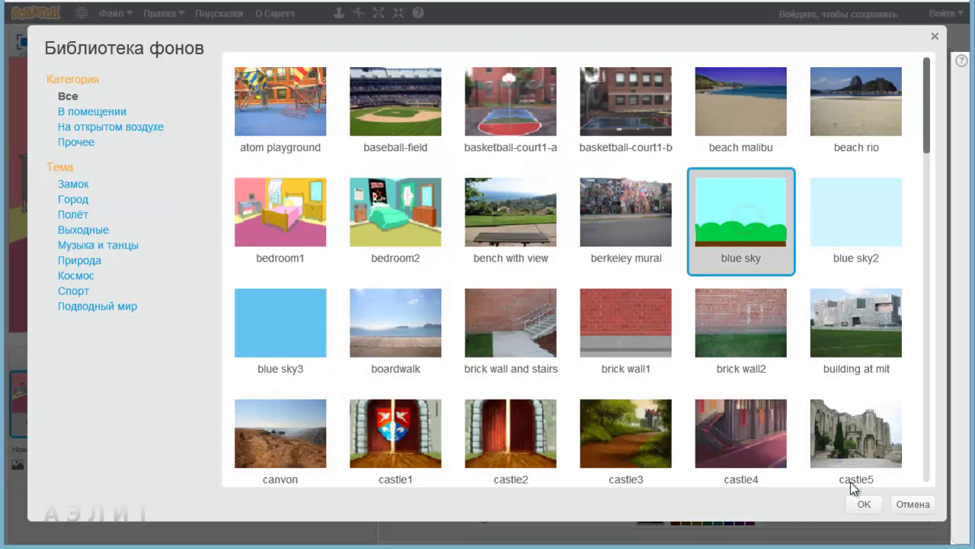
click(862, 506)
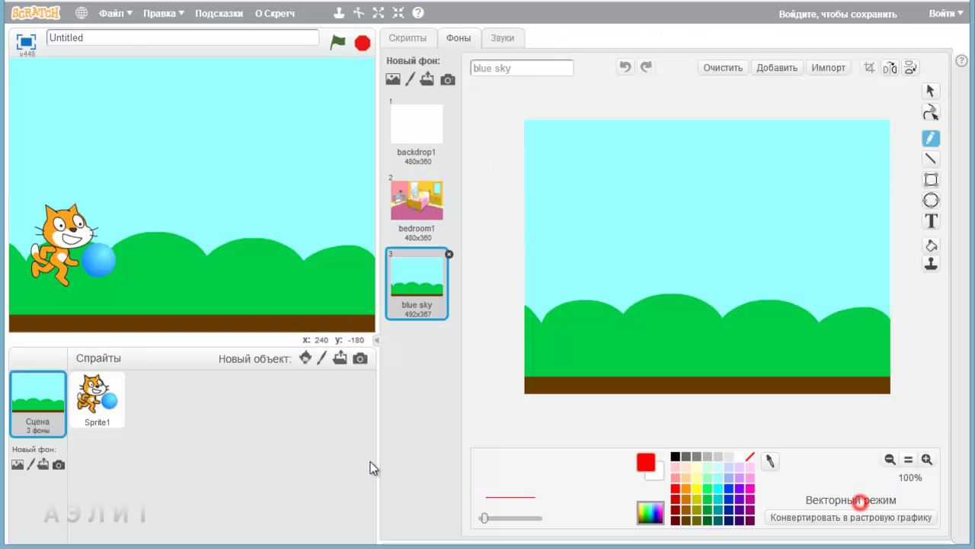
click(18, 464)
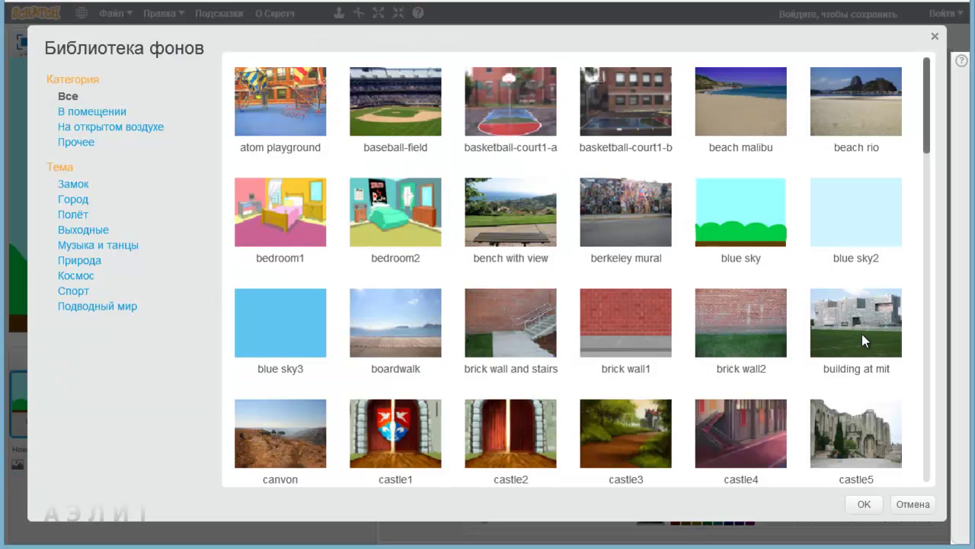
click(426, 340)
click(862, 504)
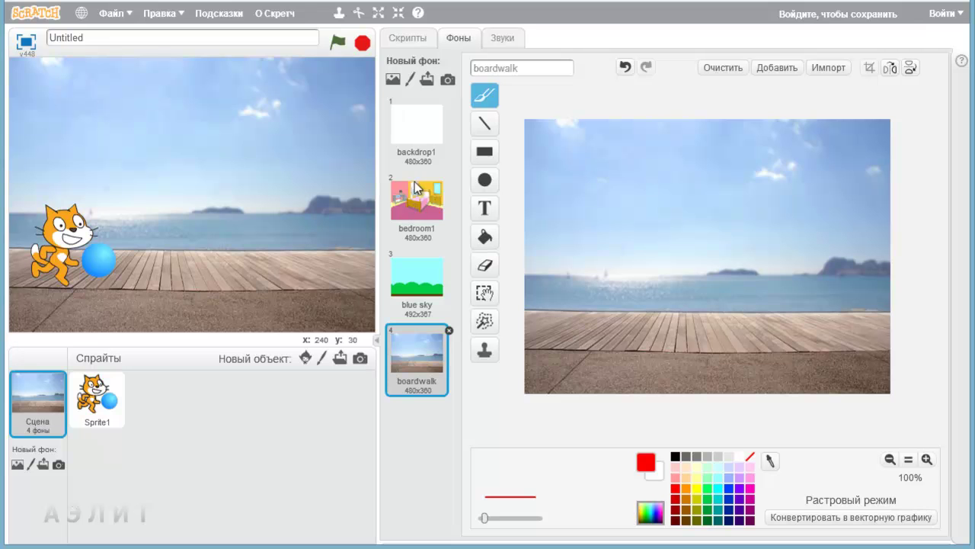
- Review the stage's backdrops, delete the blank backdrop1, and open the stage's scripts
click(411, 125)
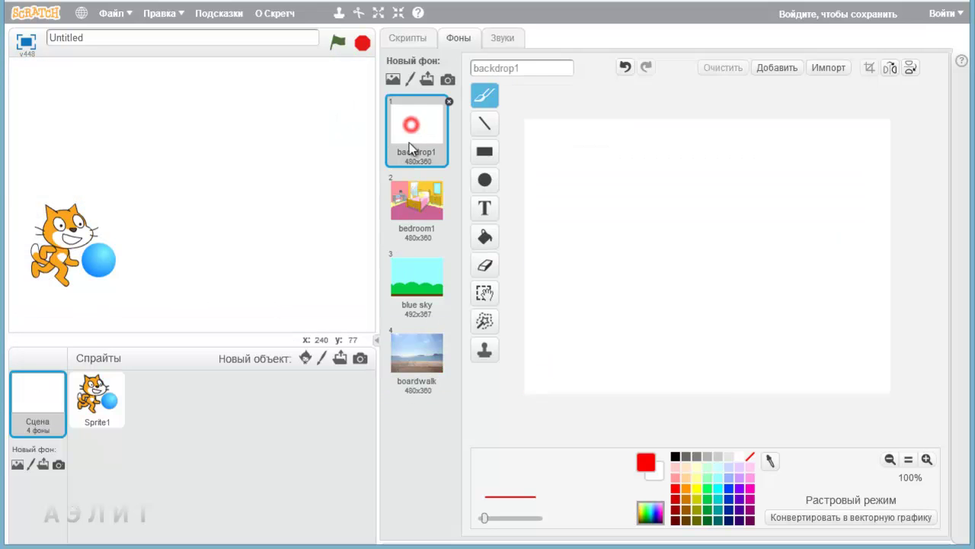
click(409, 215)
click(411, 265)
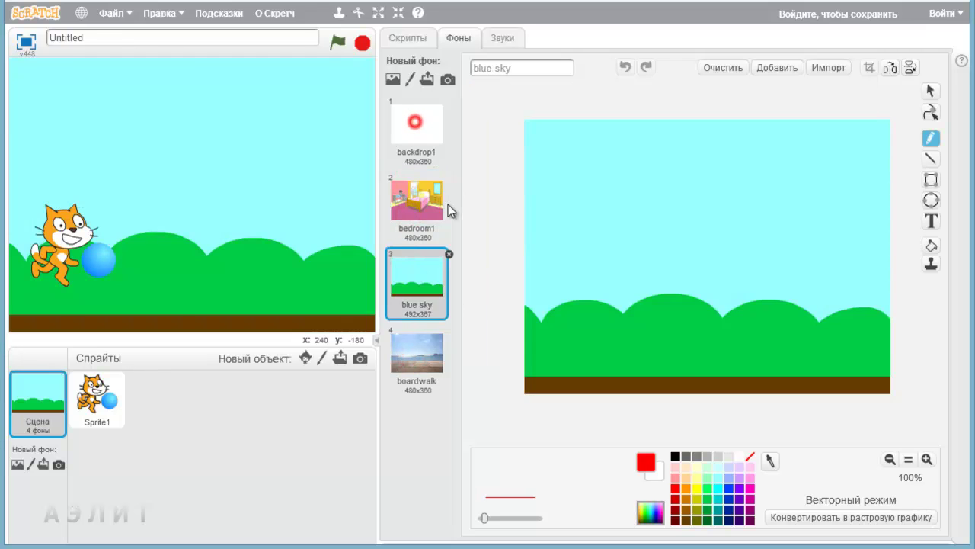
click(441, 130)
click(450, 102)
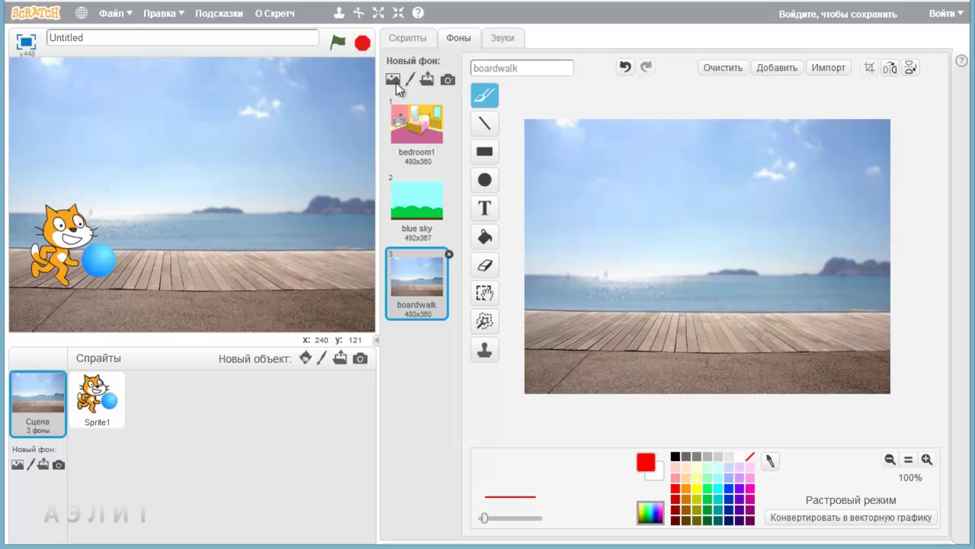
click(417, 38)
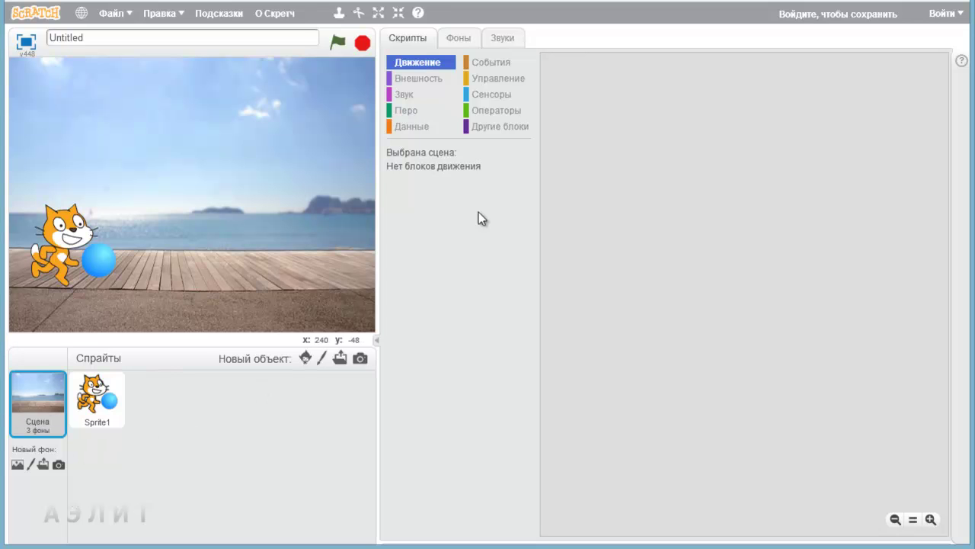
- Build a stage script that repeats "следующий фон" inside an "всегда" loop when the green flag is clicked, and test-run it
click(496, 61)
drag(412, 162, 618, 91)
click(496, 79)
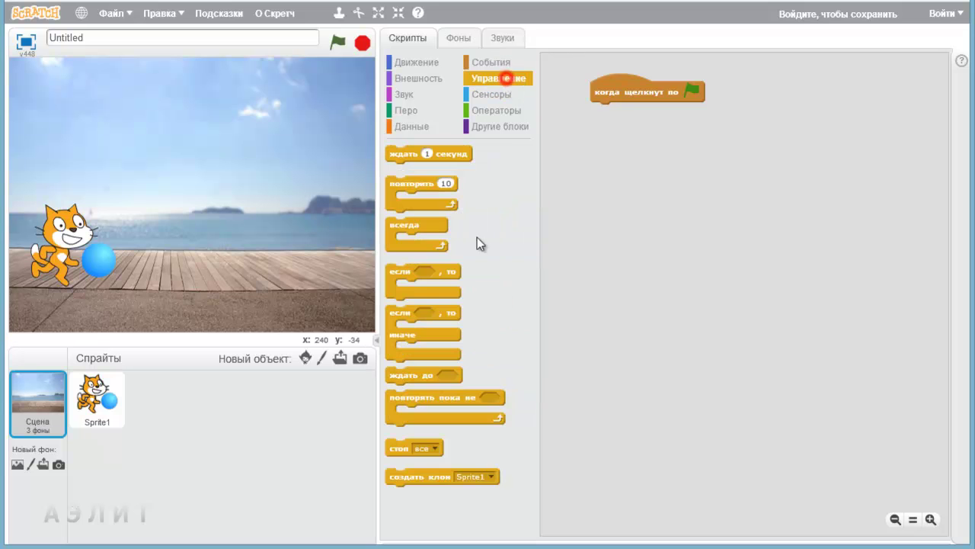
drag(435, 219, 627, 114)
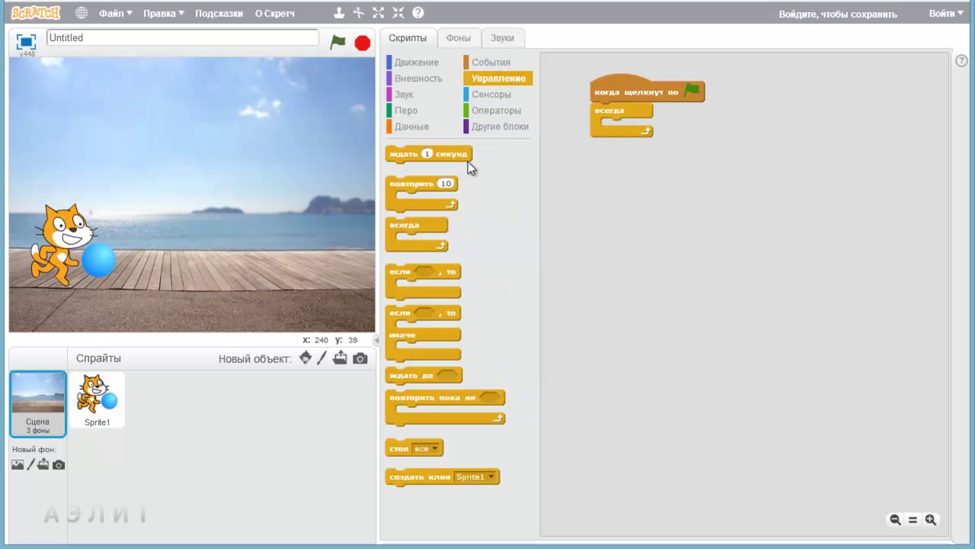
click(409, 78)
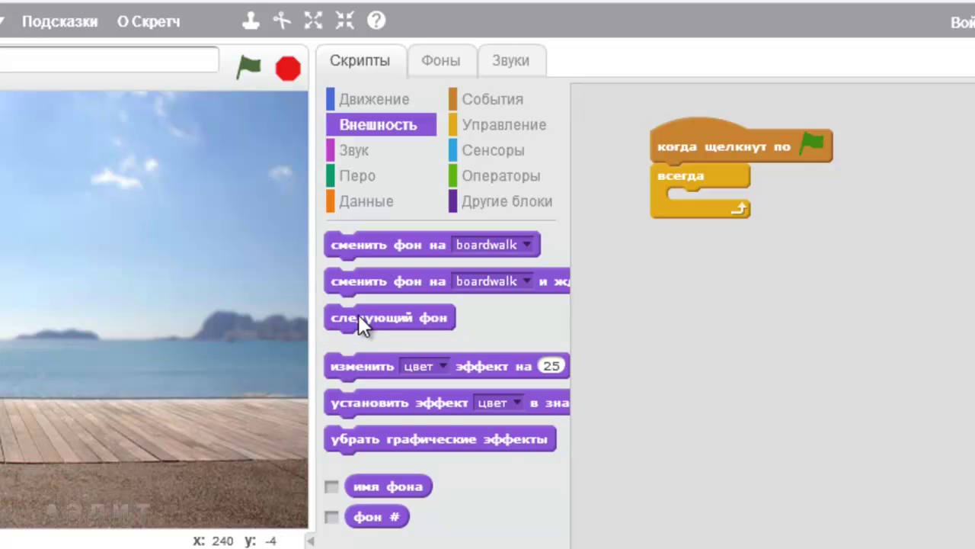
drag(341, 321, 691, 203)
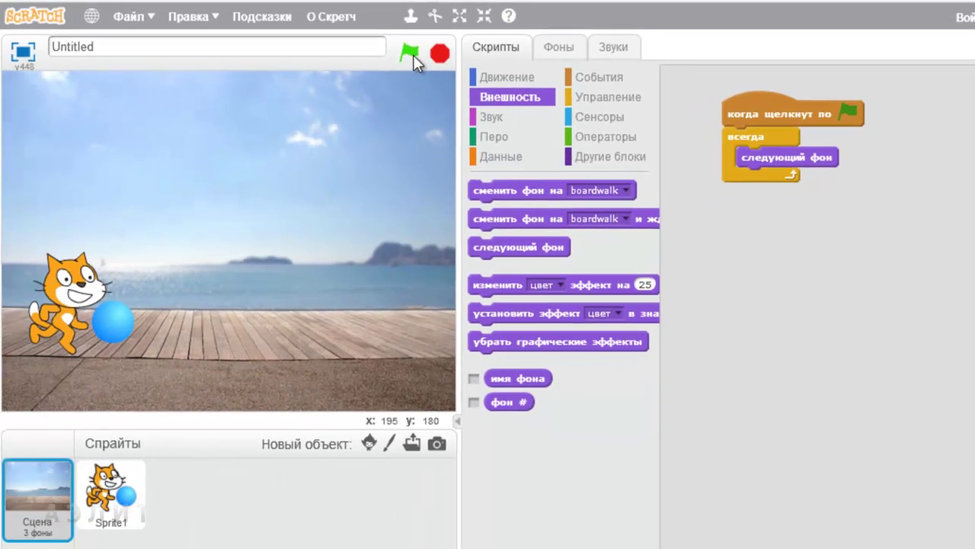
click(249, 68)
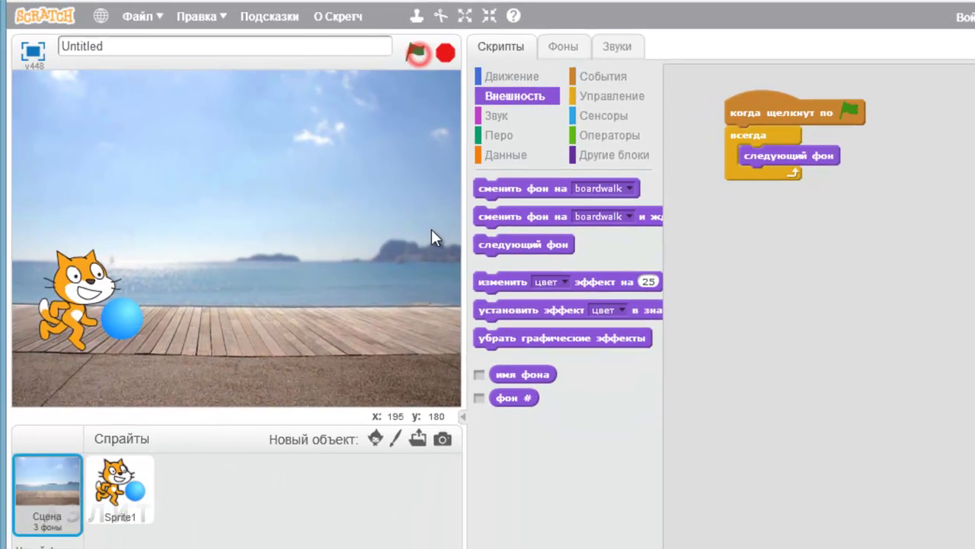
click(445, 52)
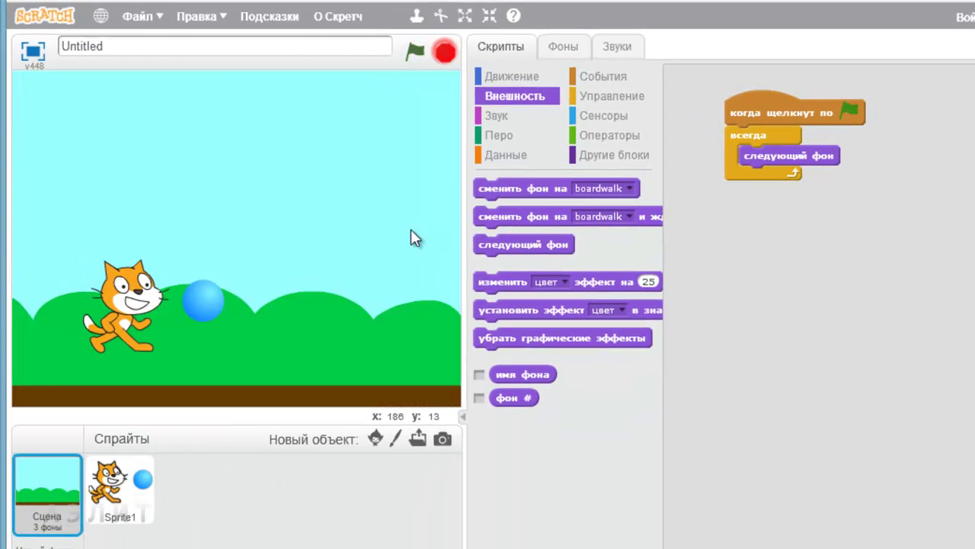
- Add a 1-second "ждать" block after "следующий фон" inside the stage's loop and test-run the project
click(610, 96)
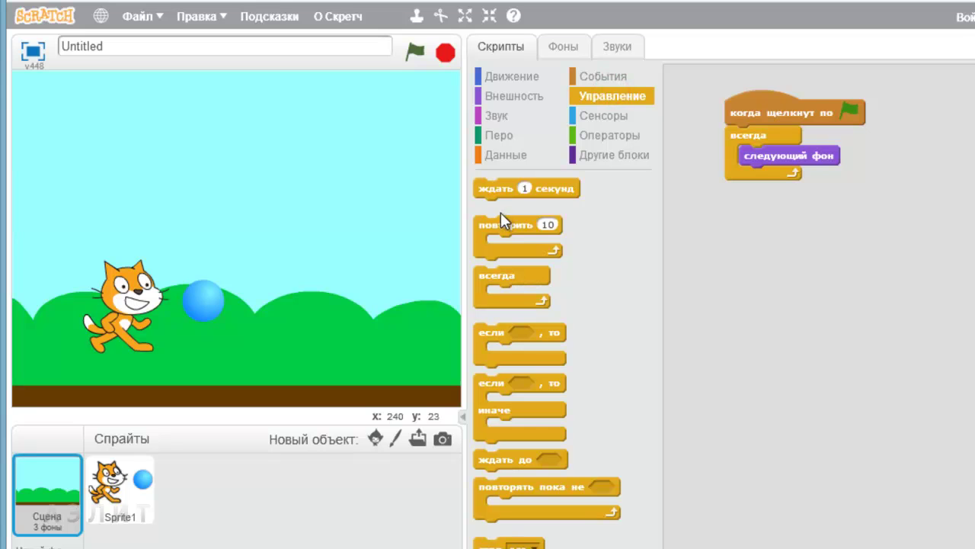
drag(500, 194, 763, 197)
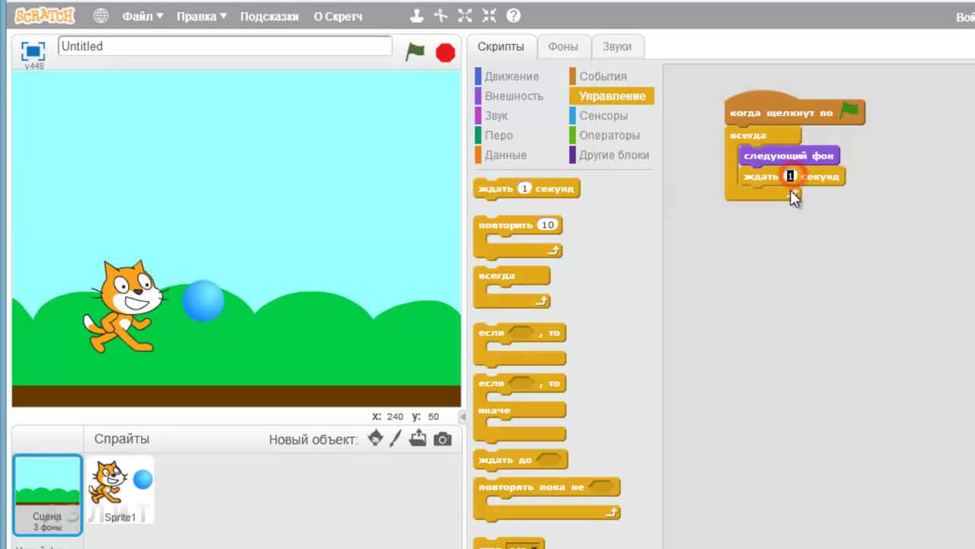
click(415, 51)
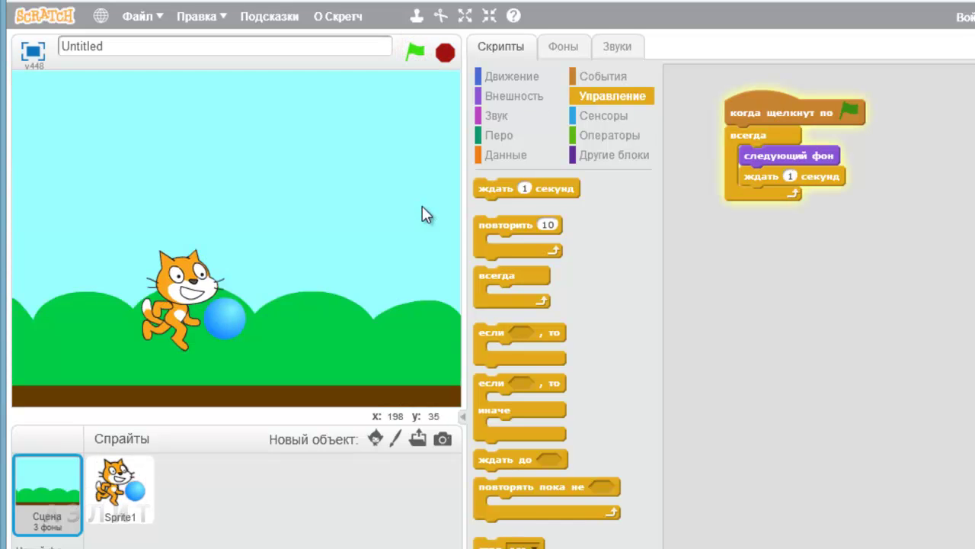
click(445, 53)
- Set the wait in the stage's loop to 7 seconds and run the project until the cat reaches the stage's edge
click(788, 176)
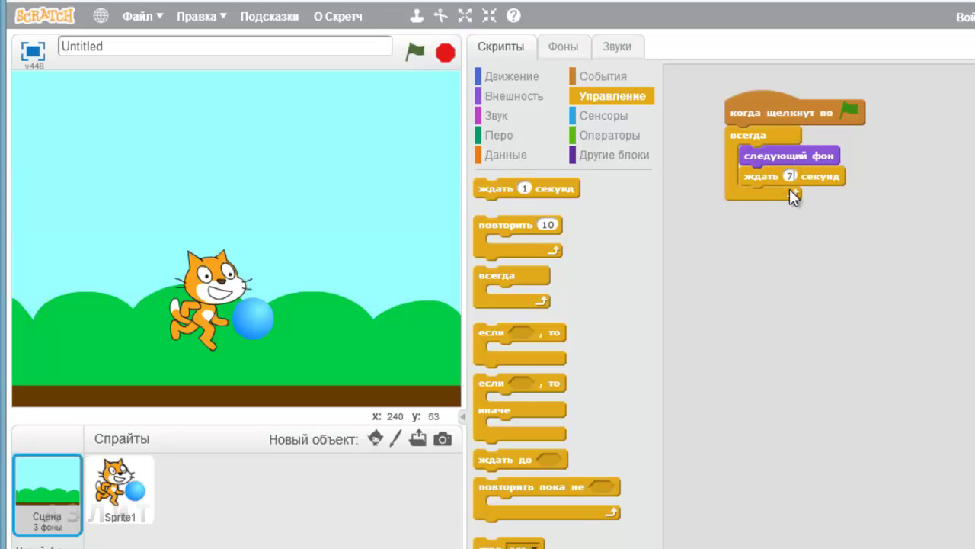
click(822, 268)
click(421, 57)
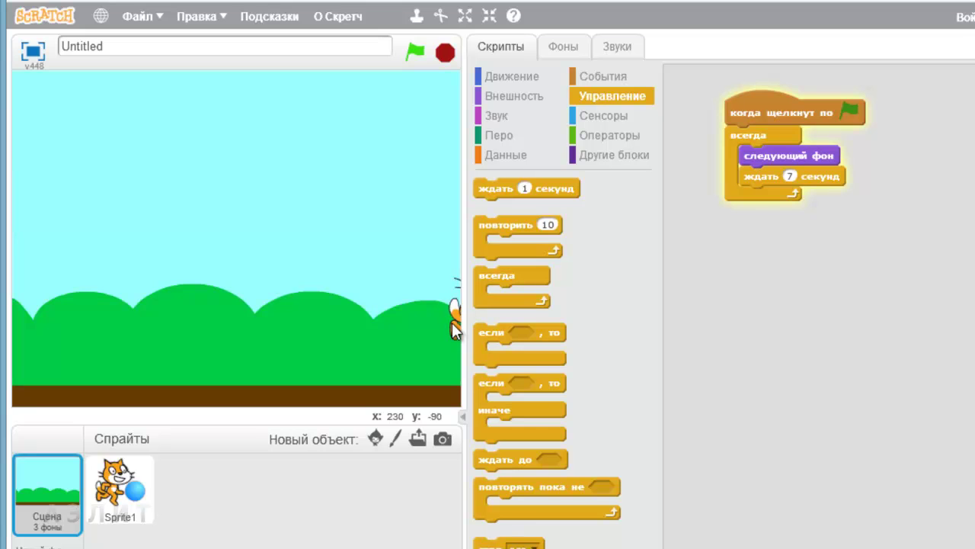
click(445, 53)
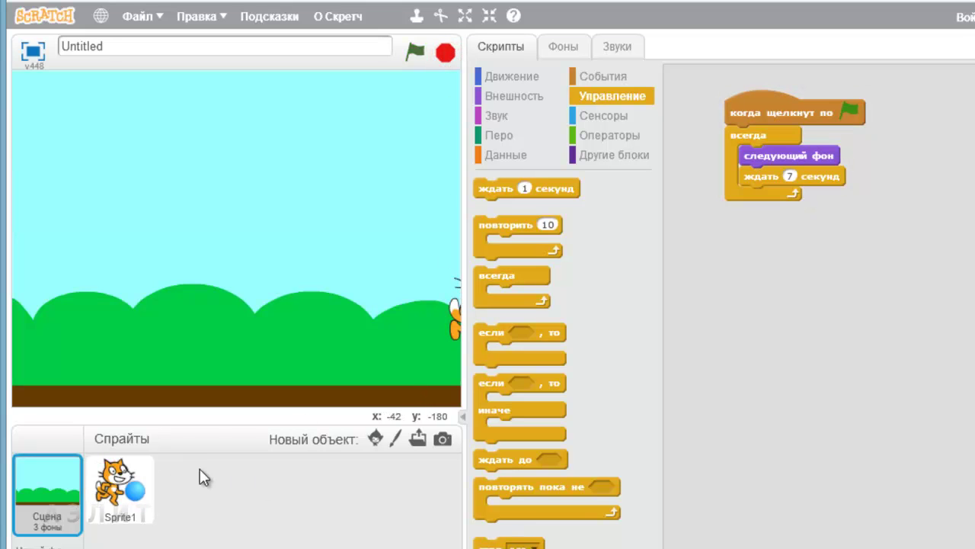
- Move the cat from the right edge back to its starting place at the stage's left edge
drag(457, 329, 33, 356)
click(33, 355)
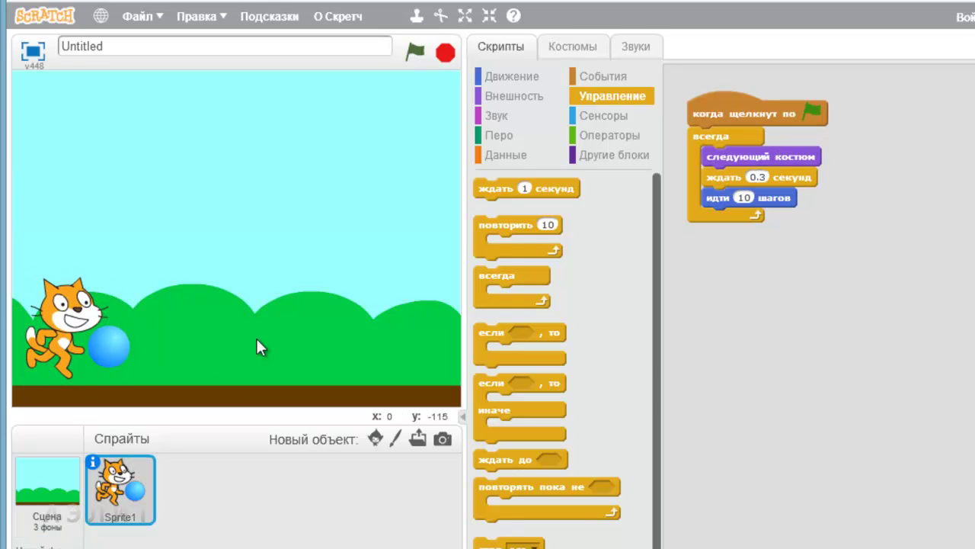